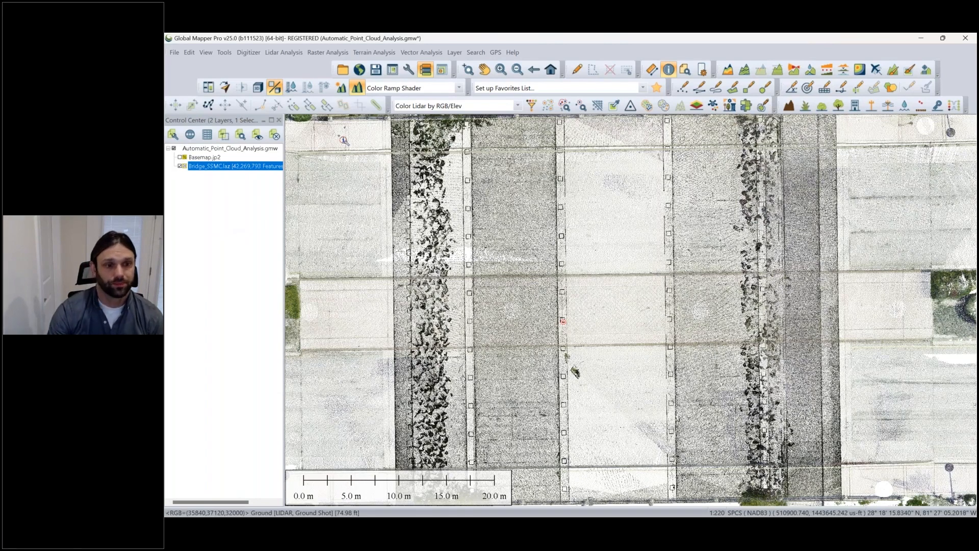
Open the bridge point cloud in a maximized 3D Viewer and examine the deck from above and the structure from the side
click(202, 240)
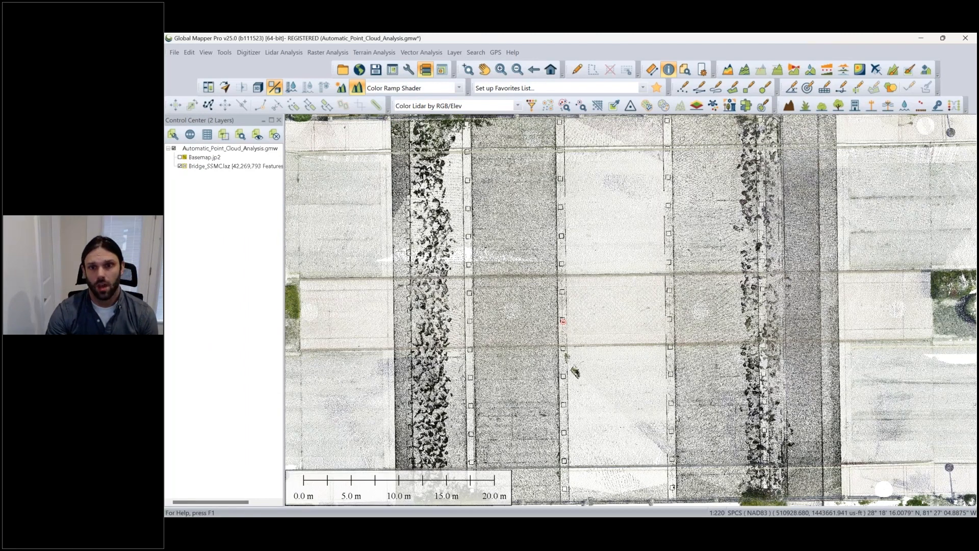
drag(164, 51, 775, 98)
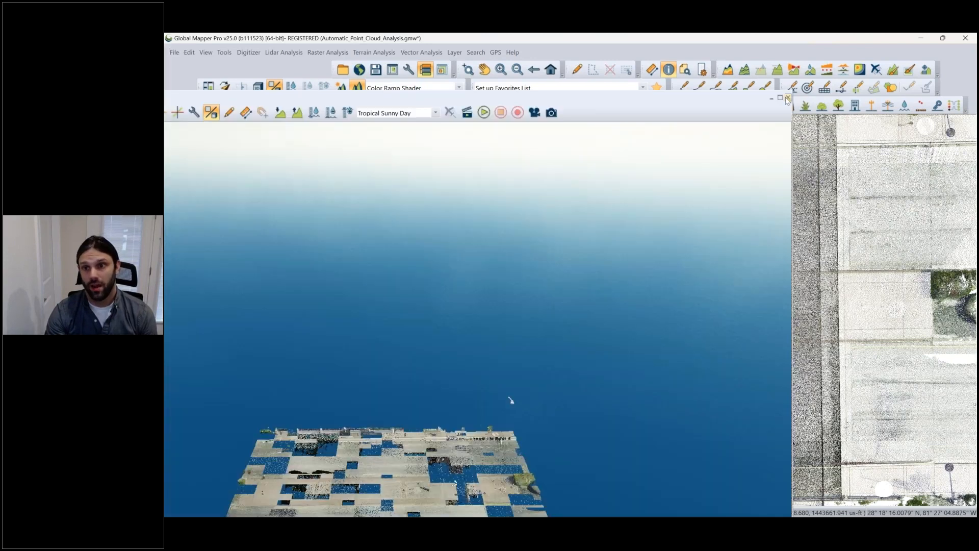
click(780, 98)
middle_drag(650, 366, 592, 275)
scroll(579, 289, up, 4)
scroll(524, 356, up, 2)
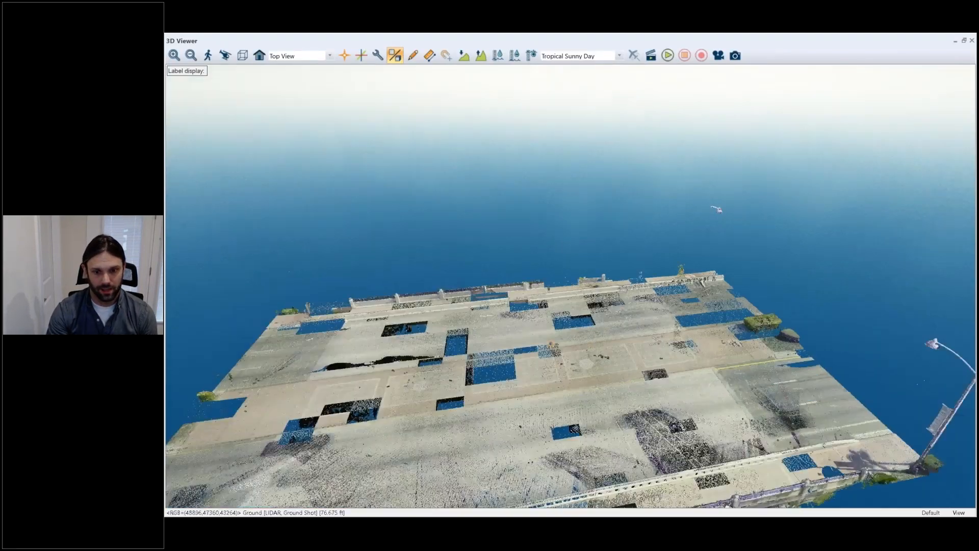
drag(551, 343, 548, 352)
scroll(549, 352, up, 2)
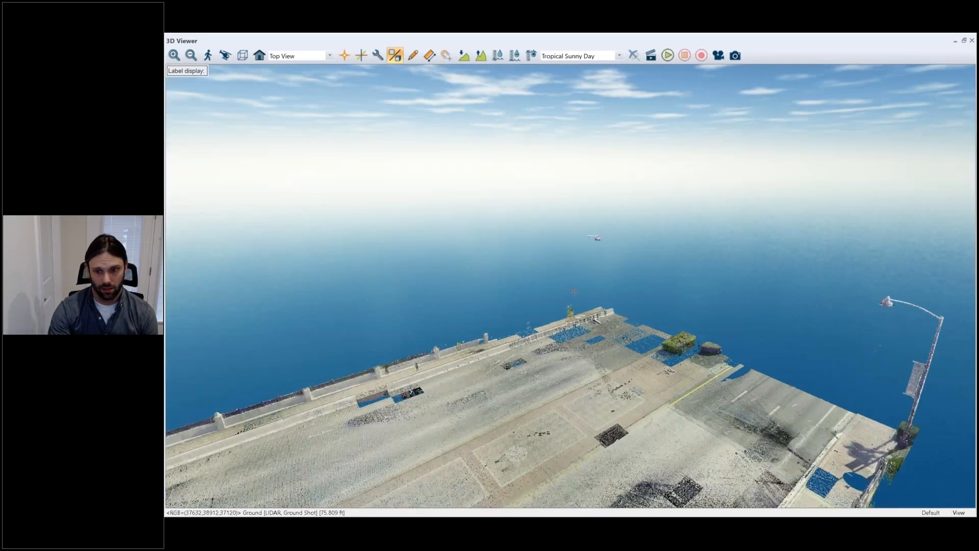
middle_drag(549, 352, 567, 328)
scroll(568, 328, down, 2)
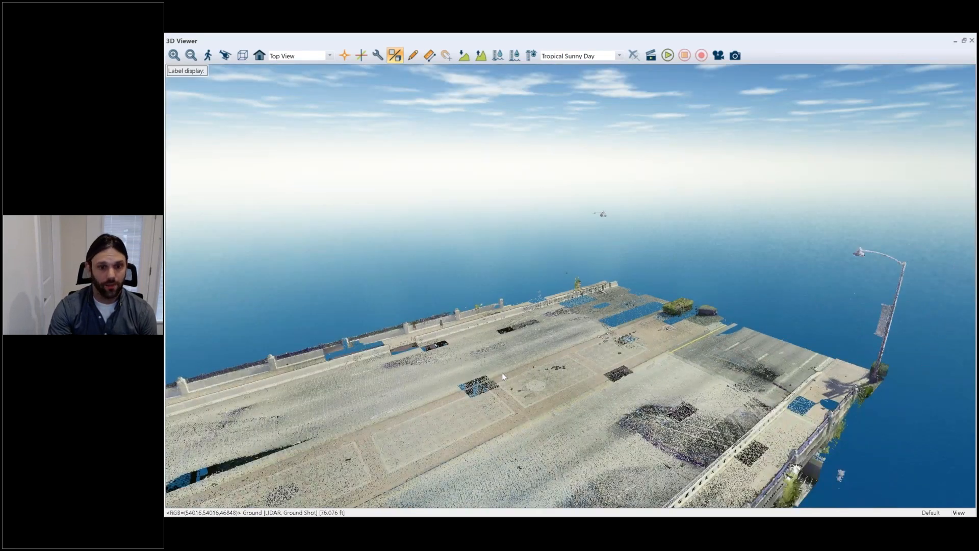
middle_drag(502, 372, 518, 315)
drag(696, 295, 581, 283)
middle_drag(581, 283, 604, 252)
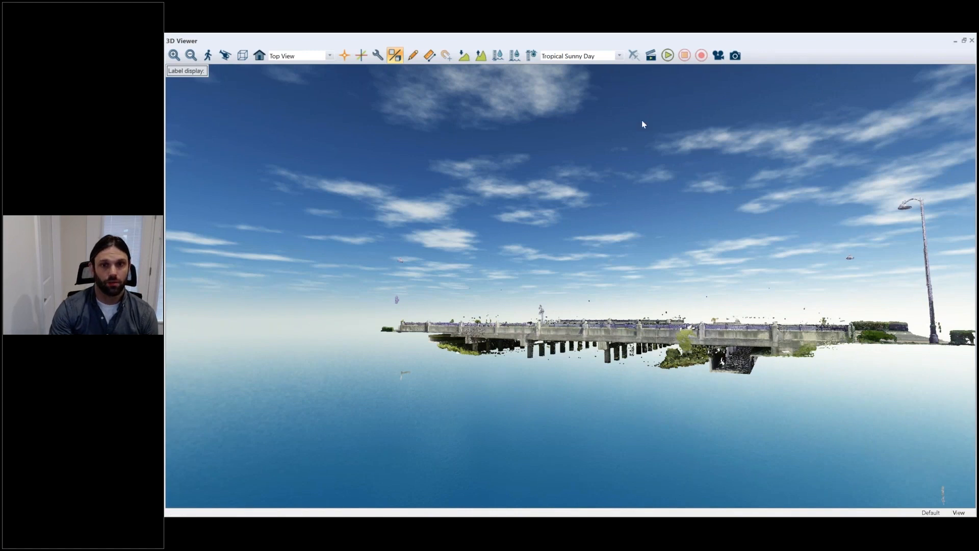
Set the 3D Viewer background to None (Solid Background) and inspect the bridge's side, supports and deck
click(619, 56)
click(571, 67)
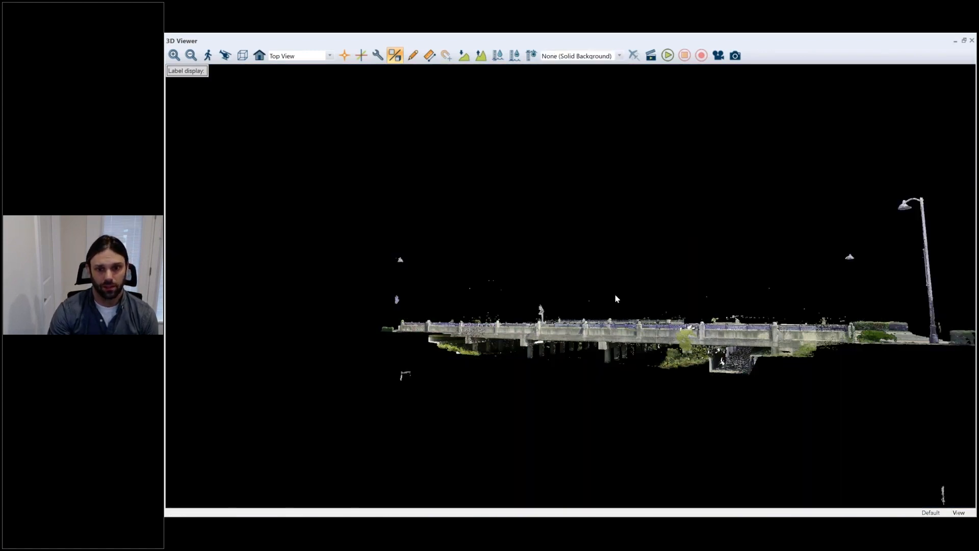
drag(611, 318, 589, 347)
scroll(516, 376, up, 1)
drag(516, 380, 509, 284)
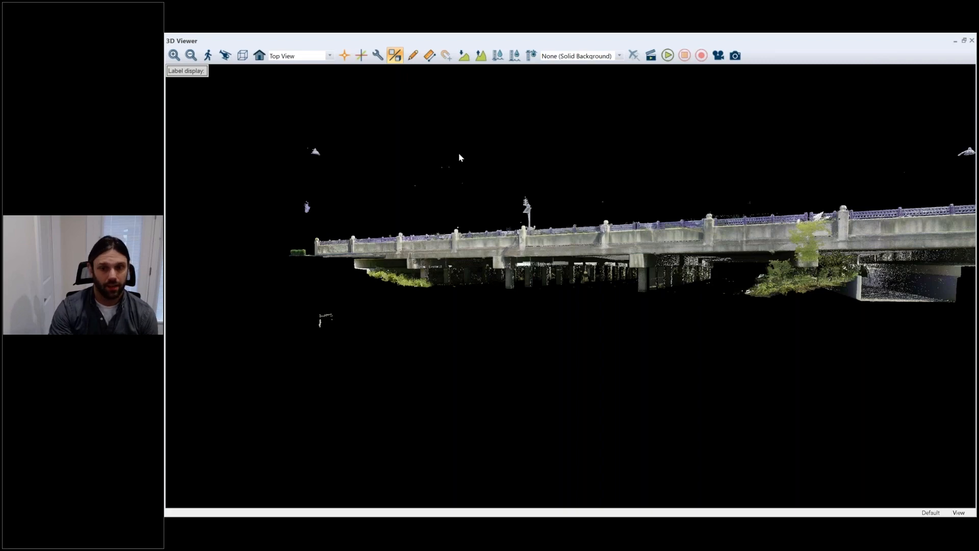
drag(517, 176, 457, 162)
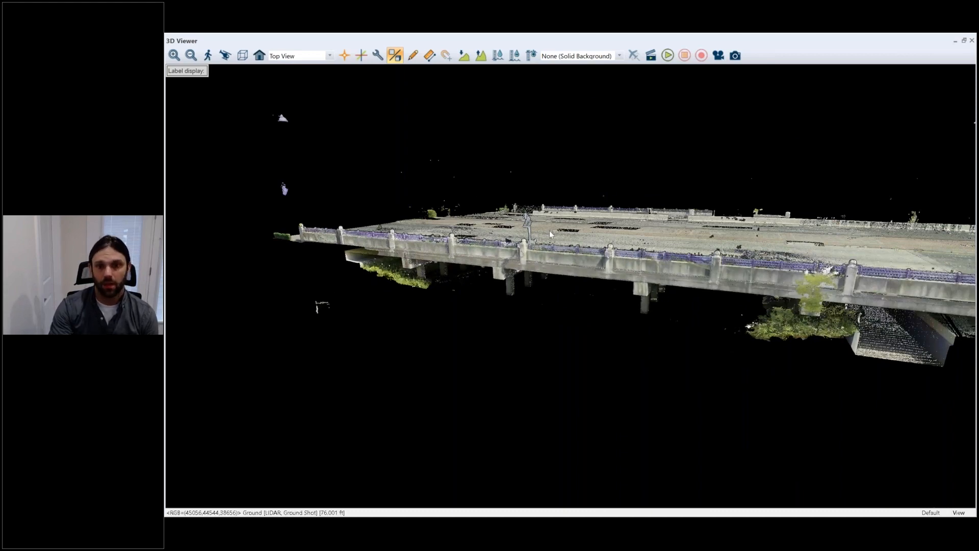
mouse_move(534, 237)
mouse_down()
mouse_move(452, 241)
mouse_move(530, 256)
mouse_move(522, 329)
mouse_move(590, 398)
mouse_up()
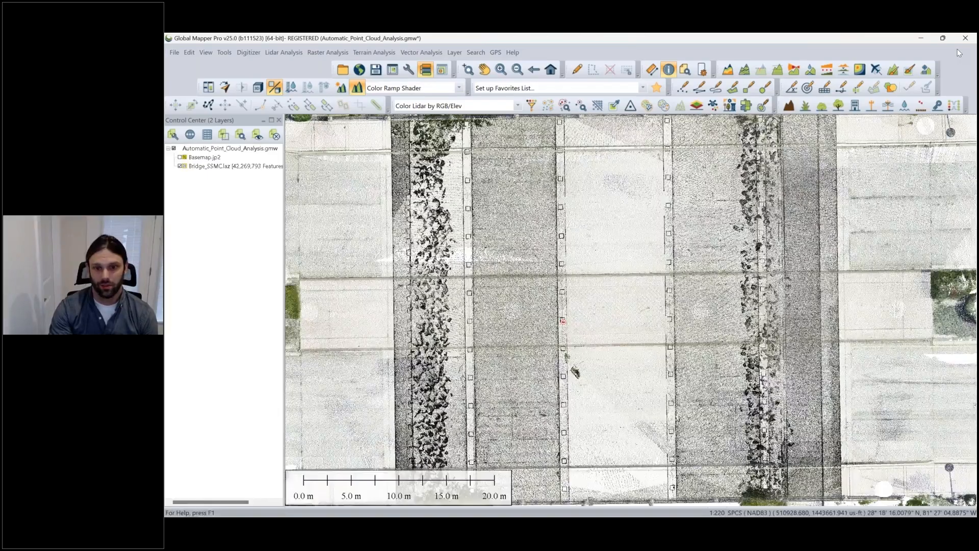
Cut a path profile about 22.6 m long across two neighbouring pillar rows and examine it in a maximized profile window
scroll(609, 250, down, 1)
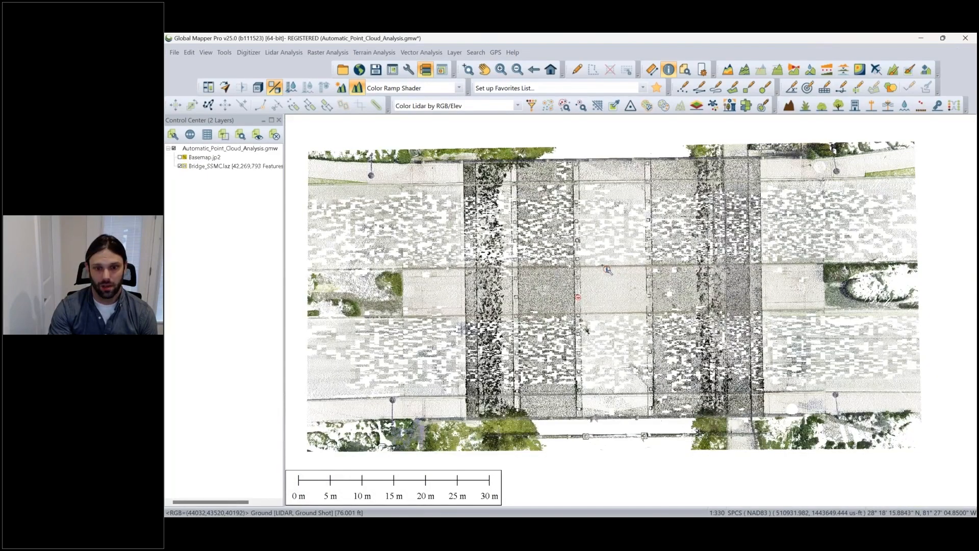
scroll(607, 269, up, 2)
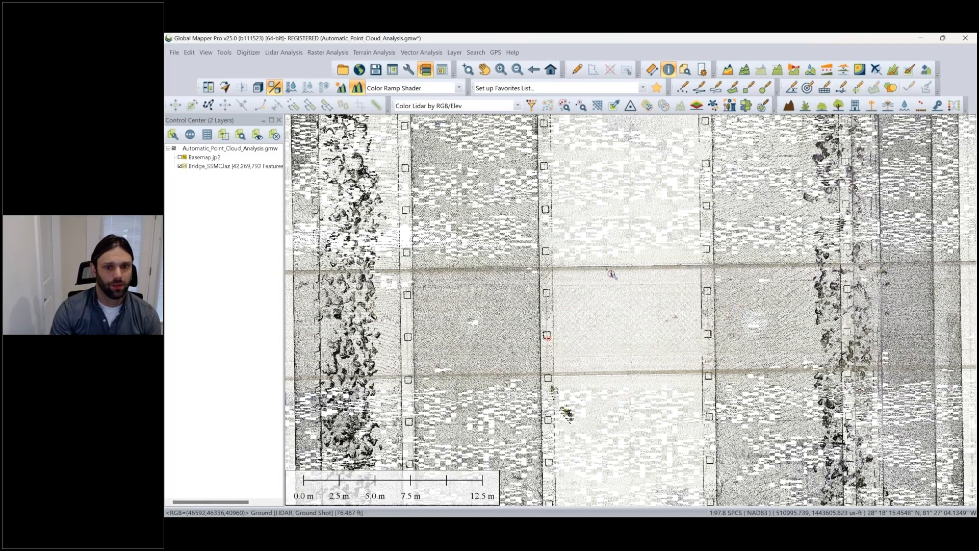
scroll(612, 274, up, 1)
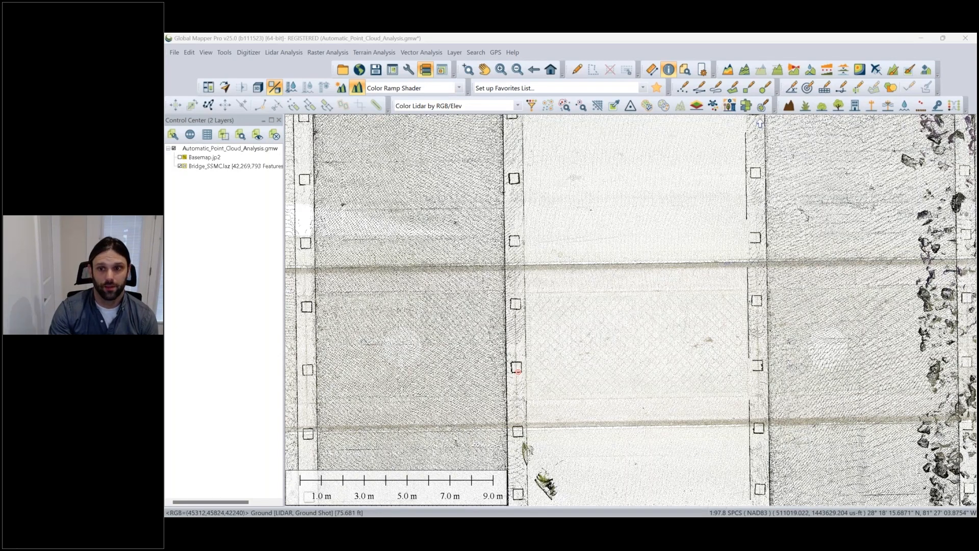
click(776, 73)
click(400, 246)
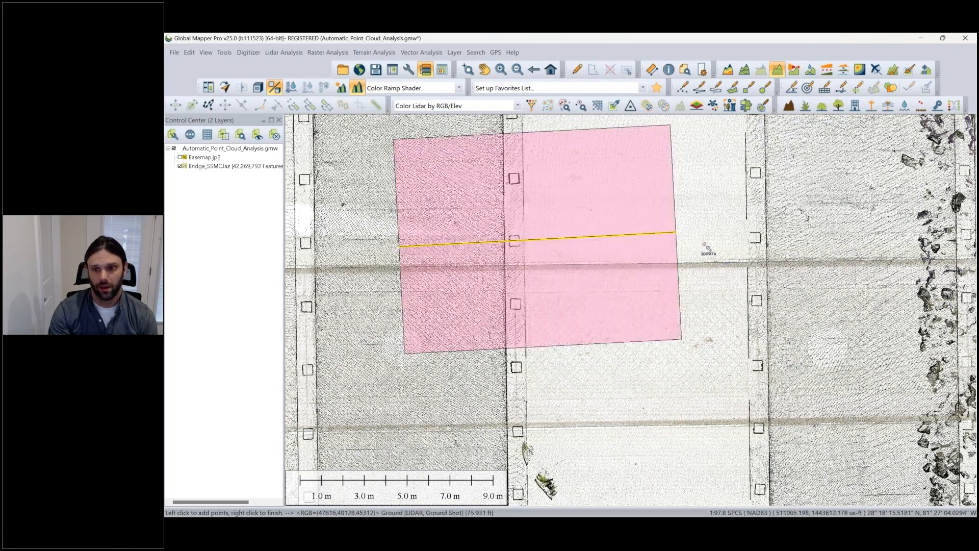
right_click(884, 242)
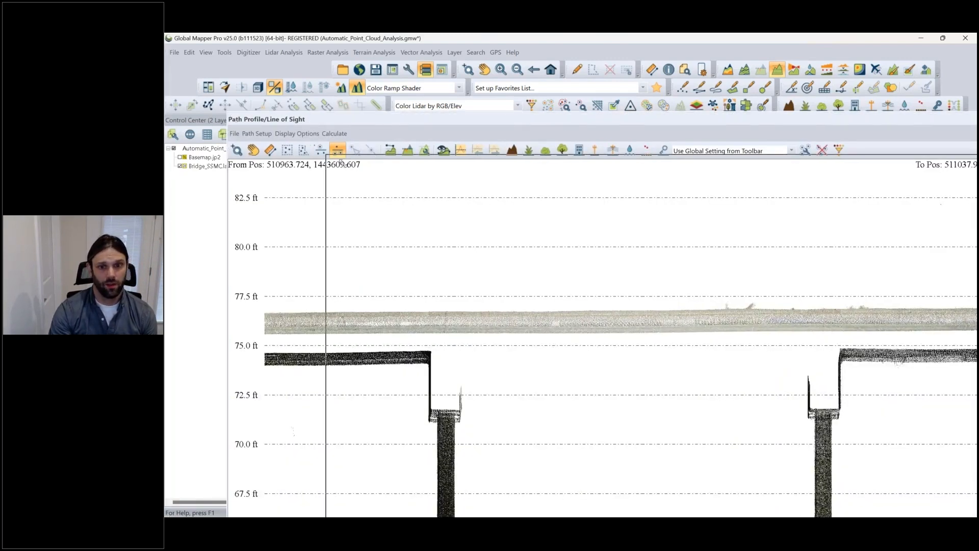
drag(340, 162, 363, 180)
drag(491, 174, 378, 134)
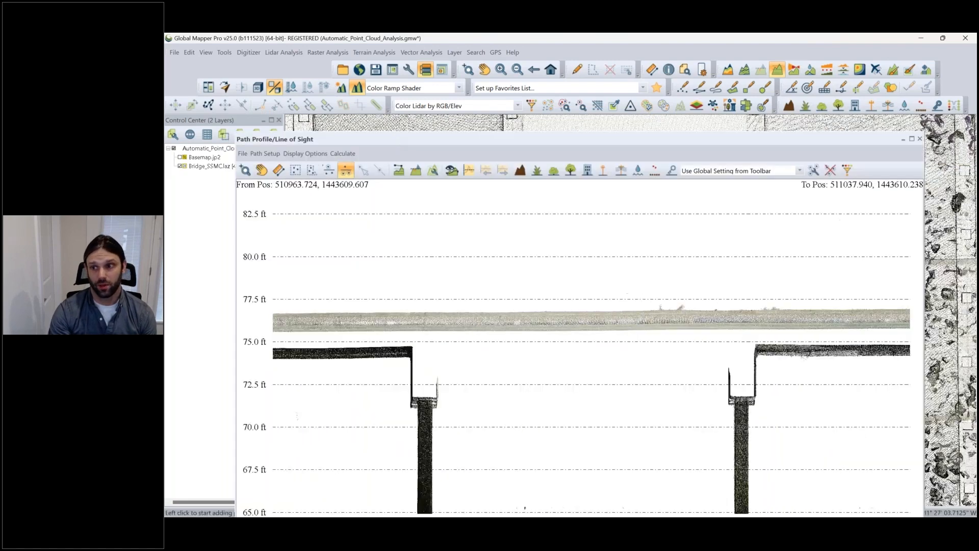
click(912, 139)
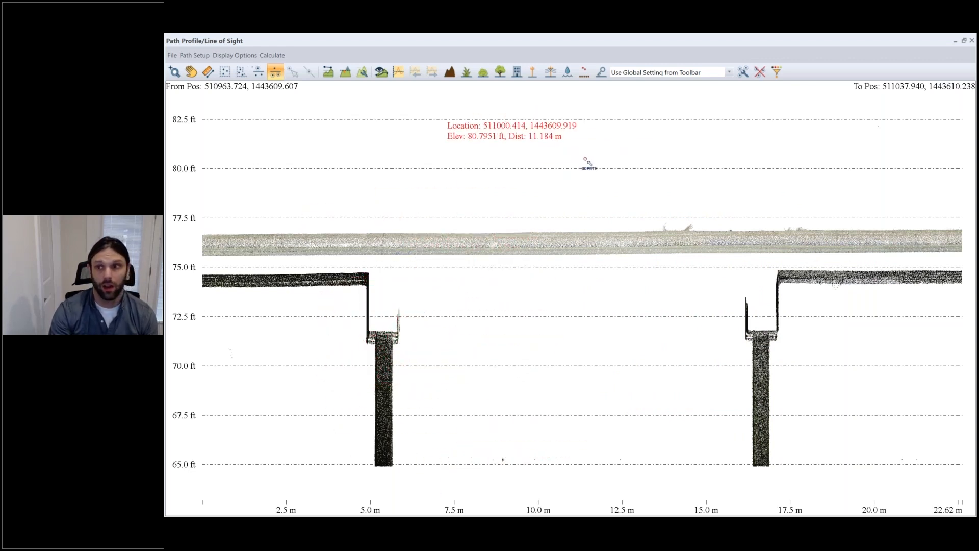
click(971, 41)
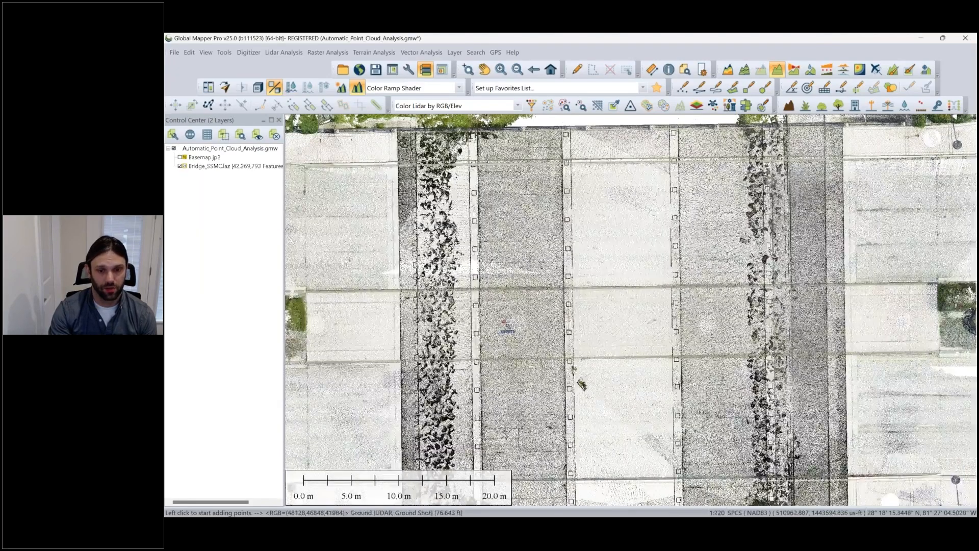
Cut a path profile about 20.7 m long along the pillar row beside the rocks and examine the cross section
click(475, 257)
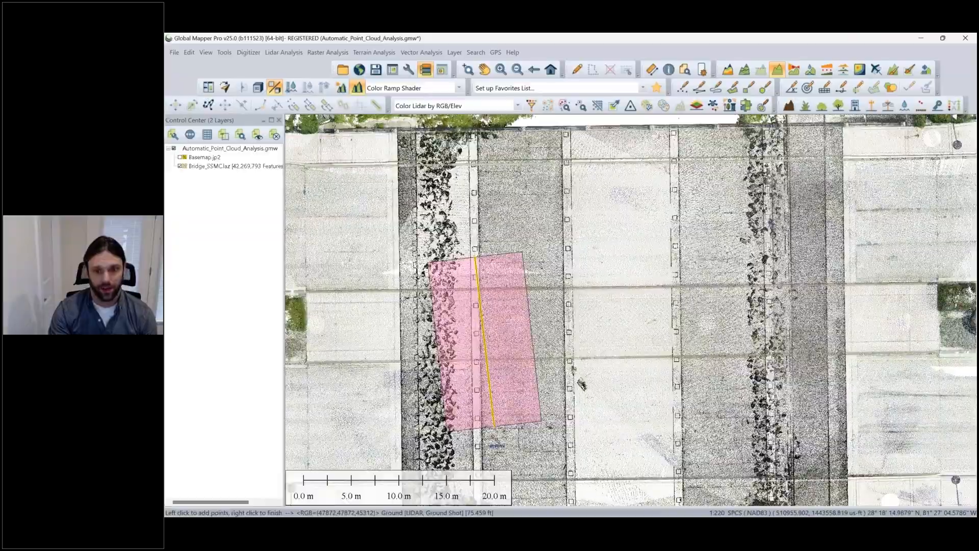
right_click(497, 445)
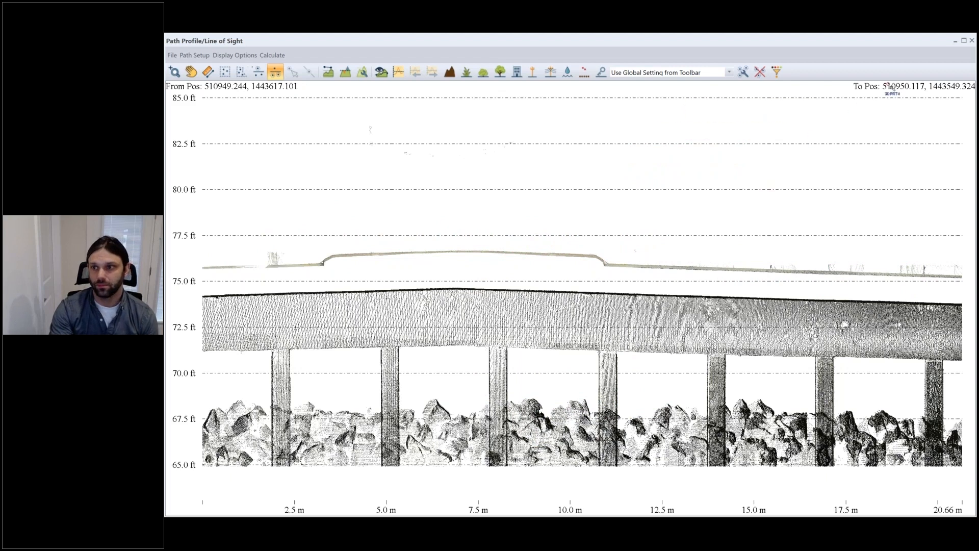
click(972, 41)
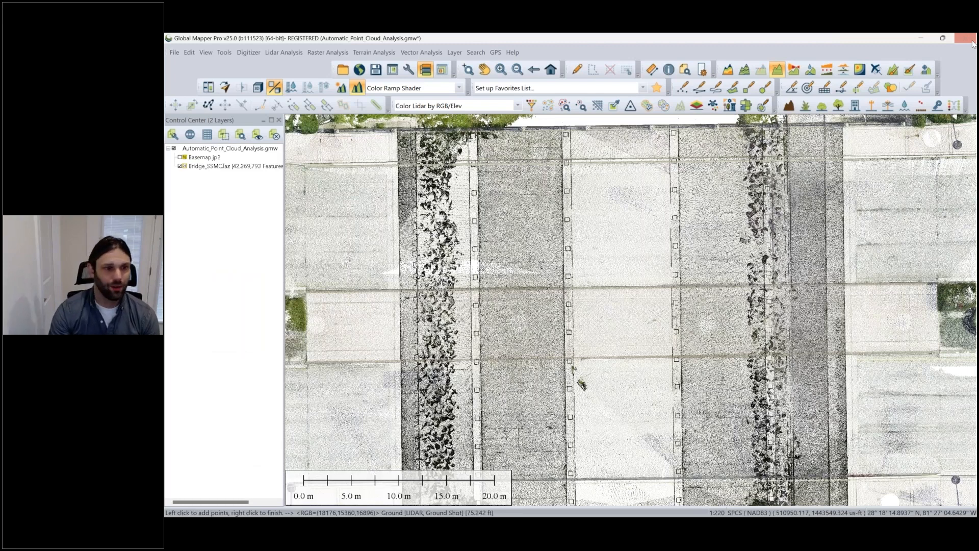
Review the Bridge_SSMC.laz layer's metadata, checking the lidar point density and the classification statistics
click(242, 170)
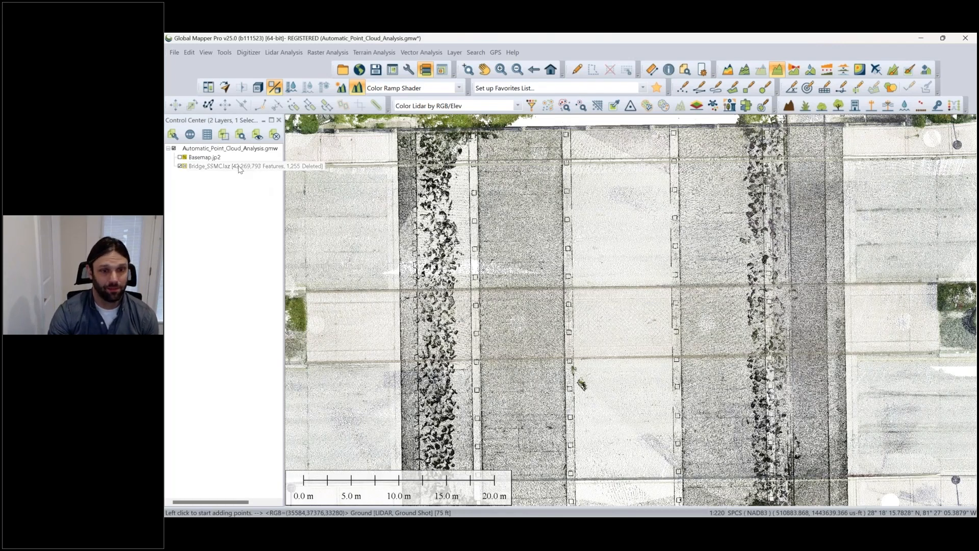
click(190, 136)
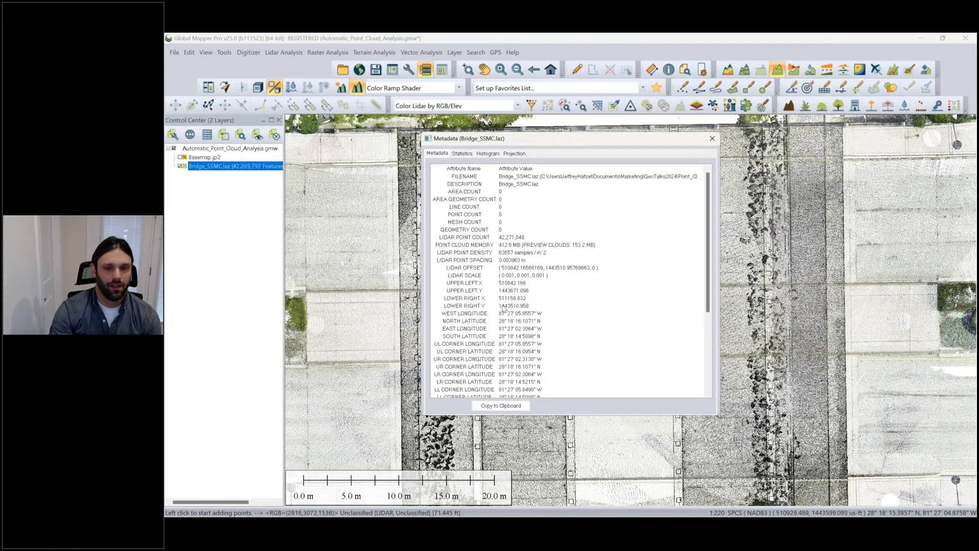
click(524, 253)
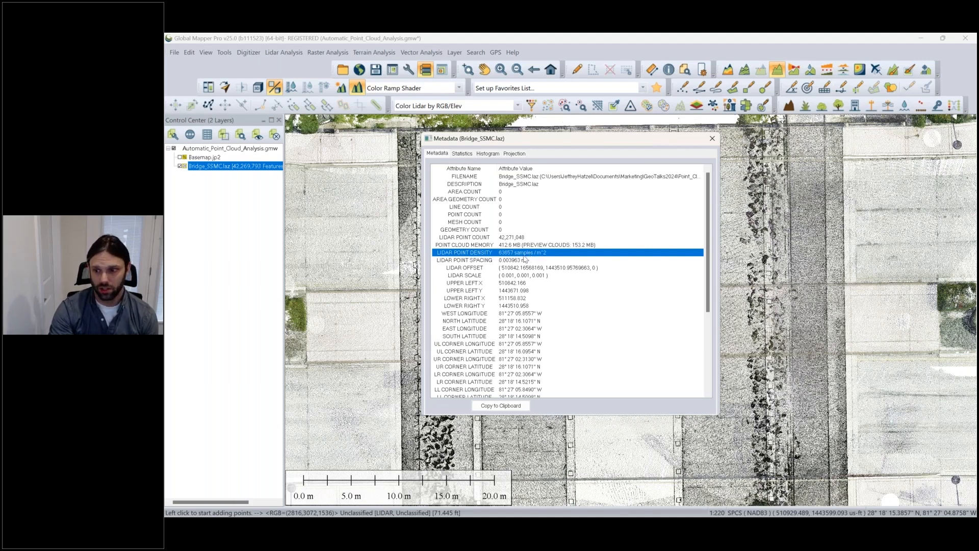
click(467, 154)
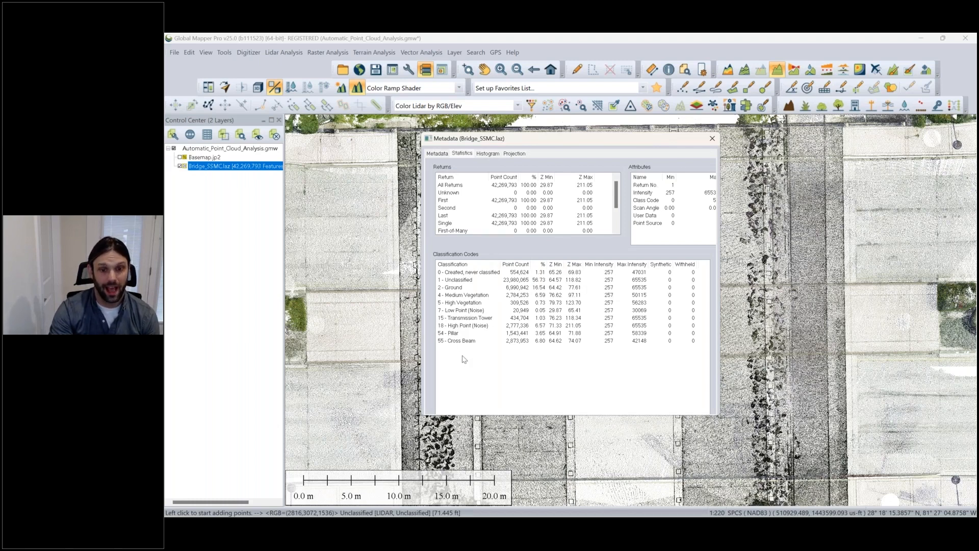
click(712, 140)
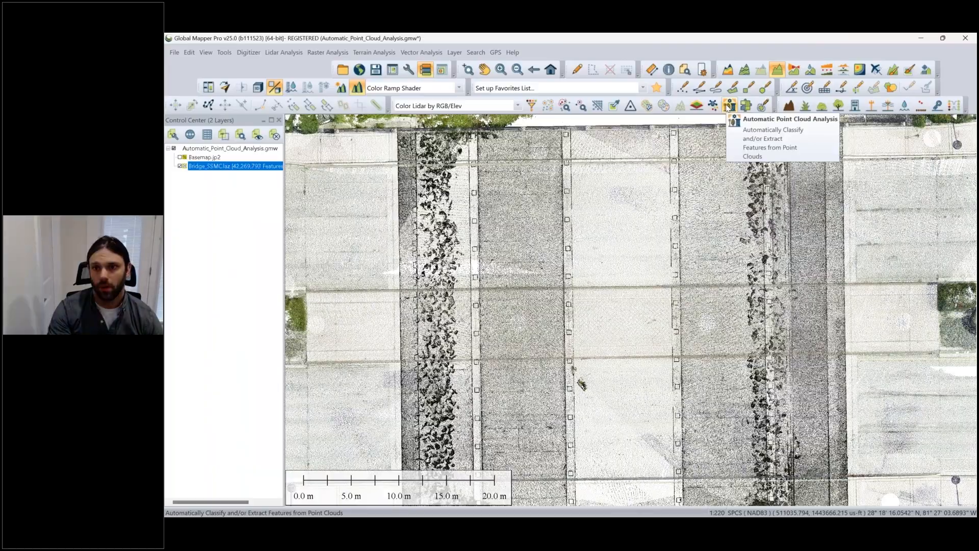
Open Automatic Point Cloud Analysis for the Bridge_SSMC.laz layer and narrow its panel to enlarge the map view
click(727, 105)
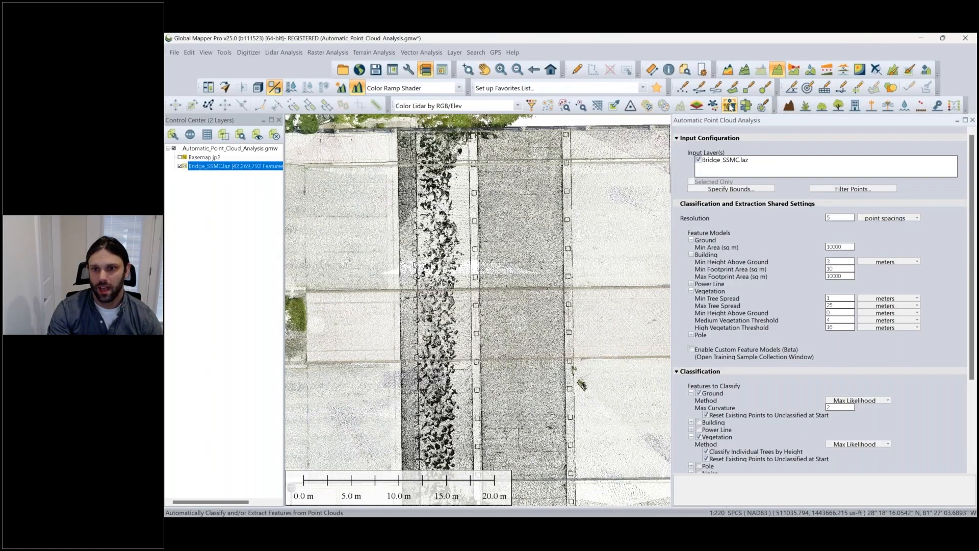
drag(671, 165, 724, 165)
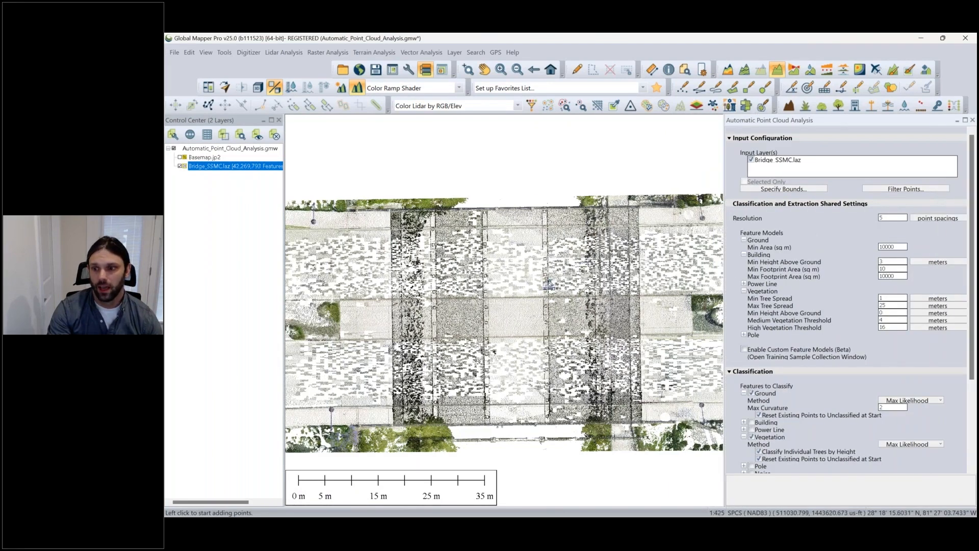
scroll(549, 285, up, 2)
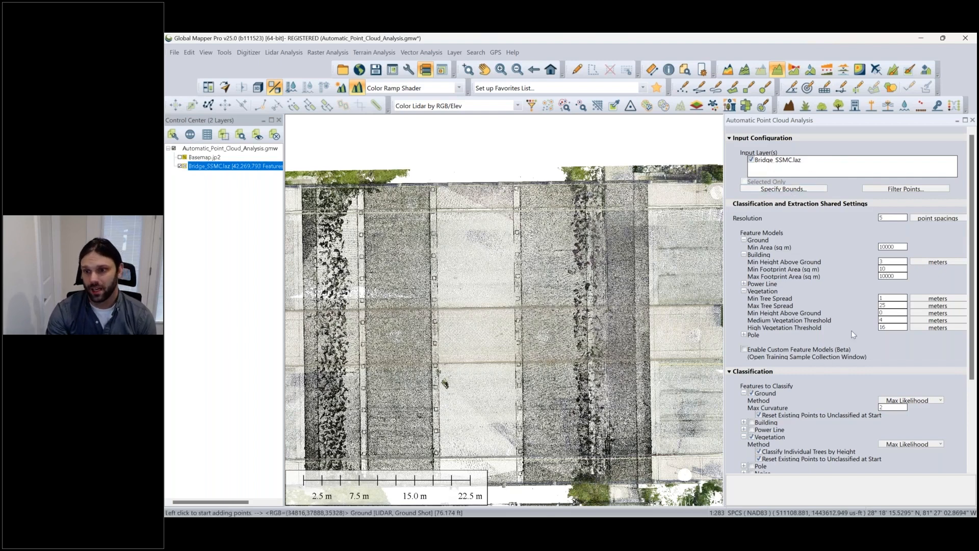
Collapse the Ground, Building and Vegetation feature models, enable Pole among the features to classify, and review the shared settings
mouse_move(774, 266)
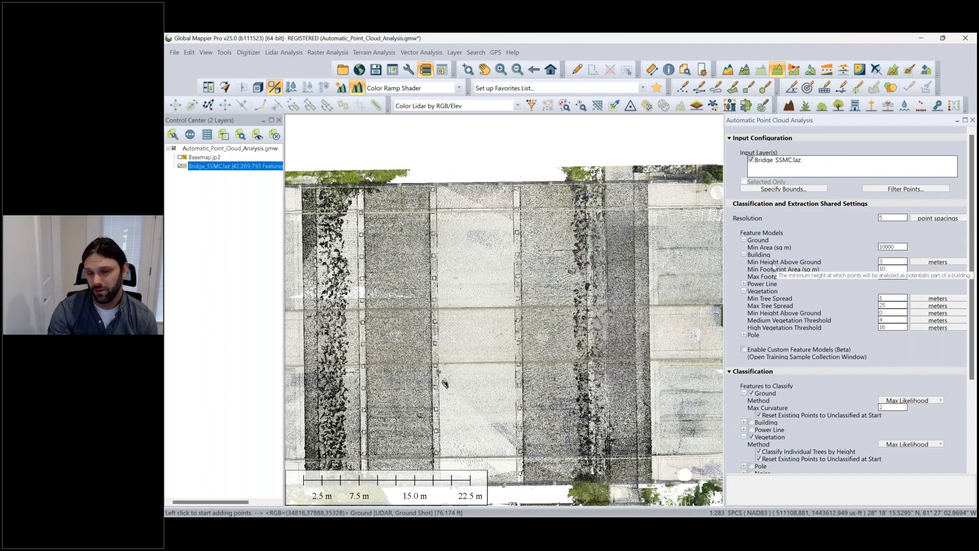
click(744, 240)
click(744, 248)
click(743, 262)
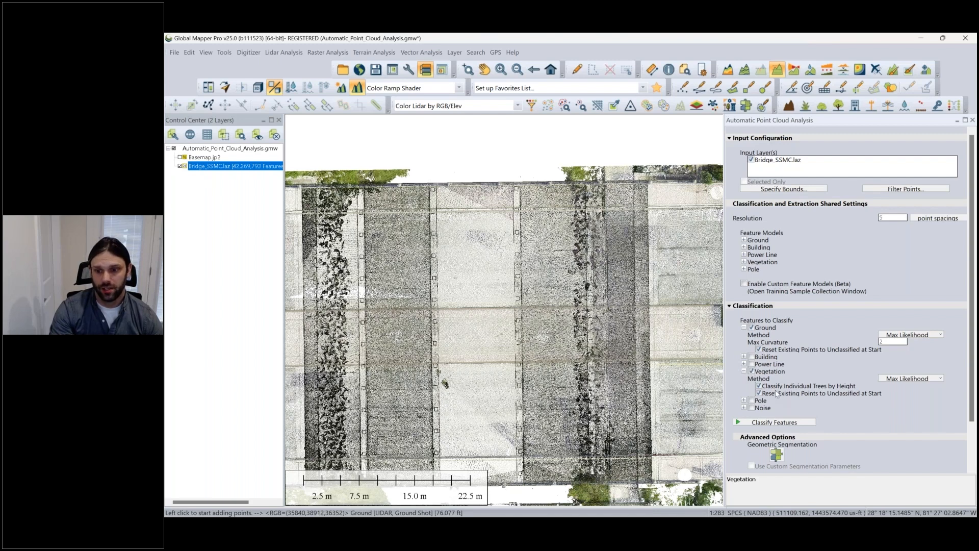
click(743, 400)
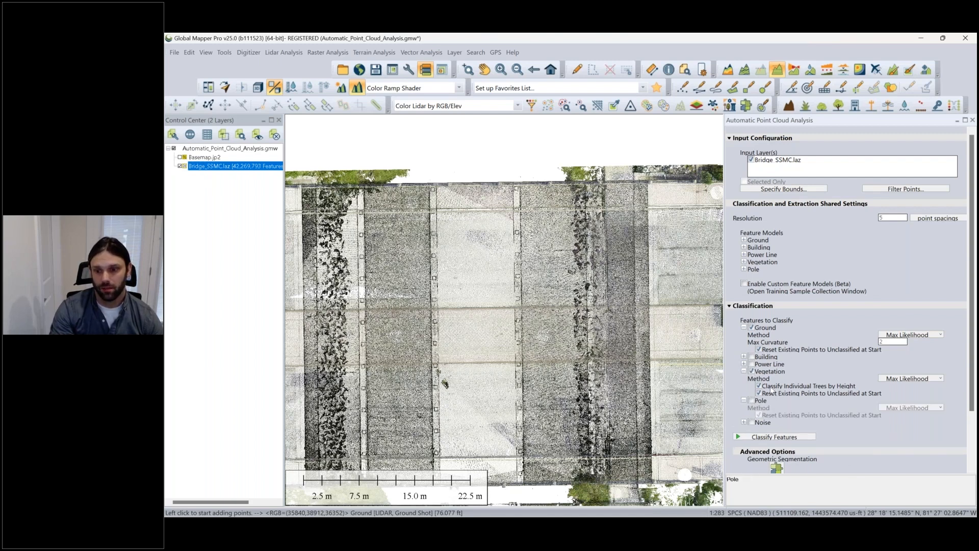
click(753, 400)
scroll(789, 356, down, 5)
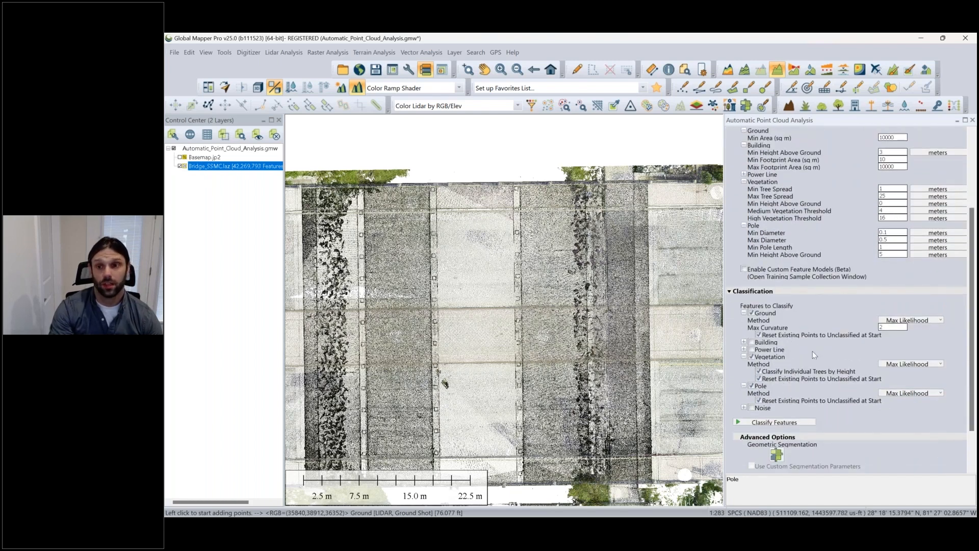
scroll(818, 345, up, 2)
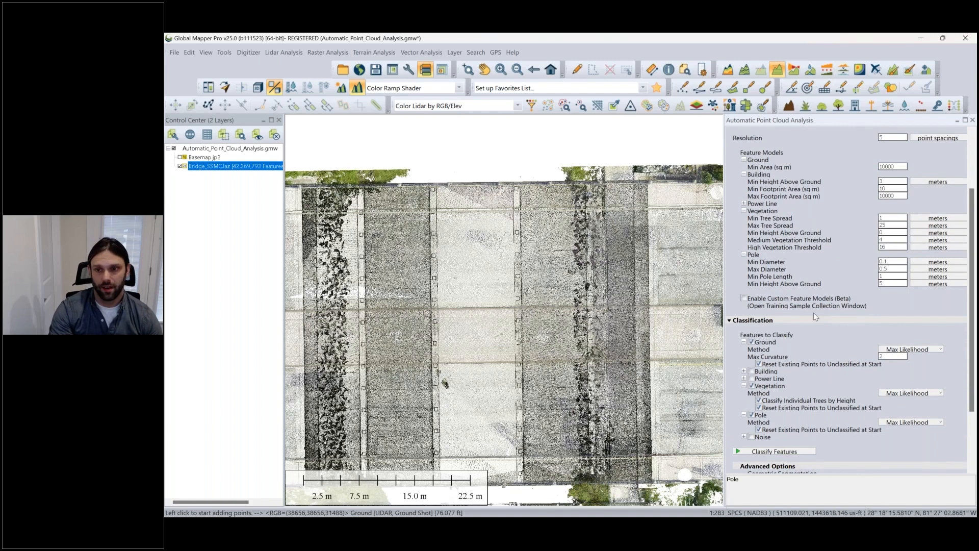
scroll(858, 265, up, 2)
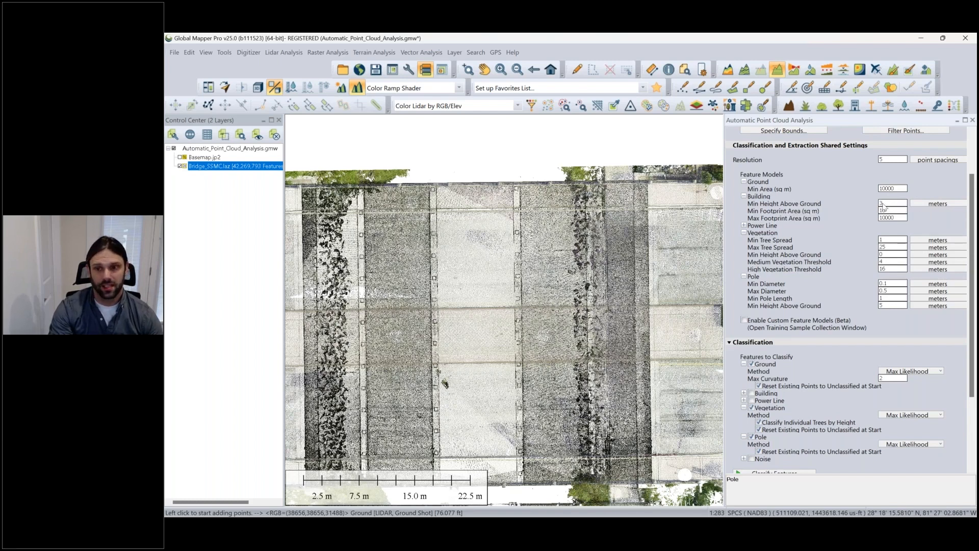
Collapse the Building and Ground feature models and review the vegetation and pole parameters
click(743, 197)
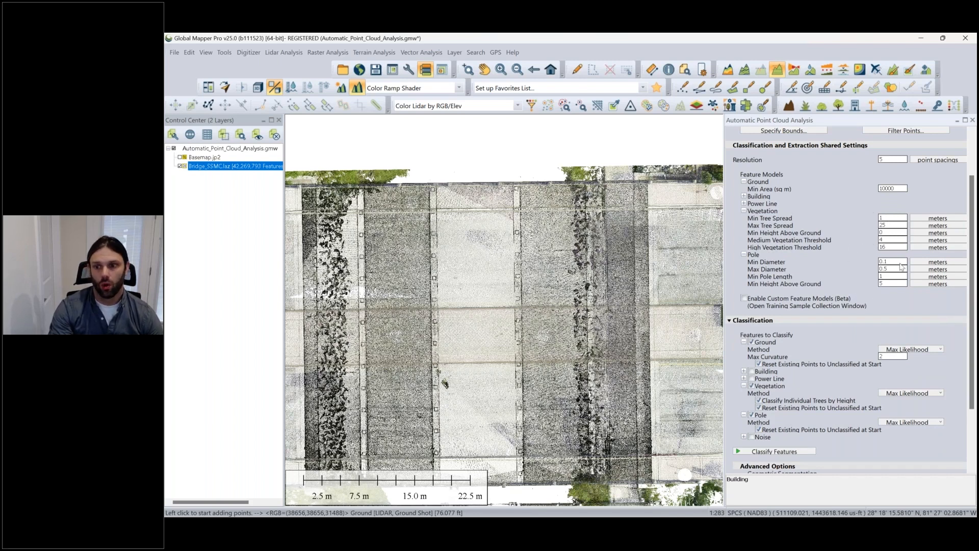
scroll(867, 264, up, 1)
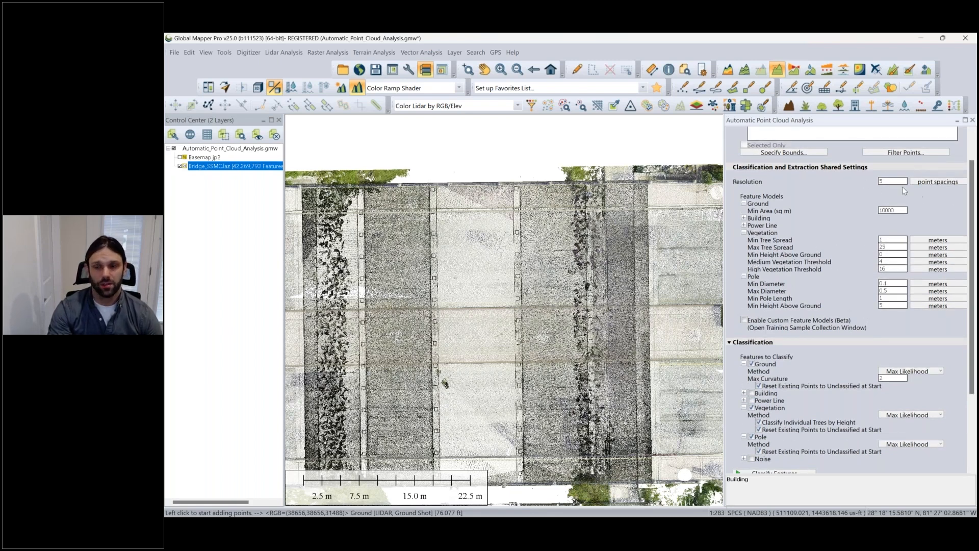
mouse_move(833, 241)
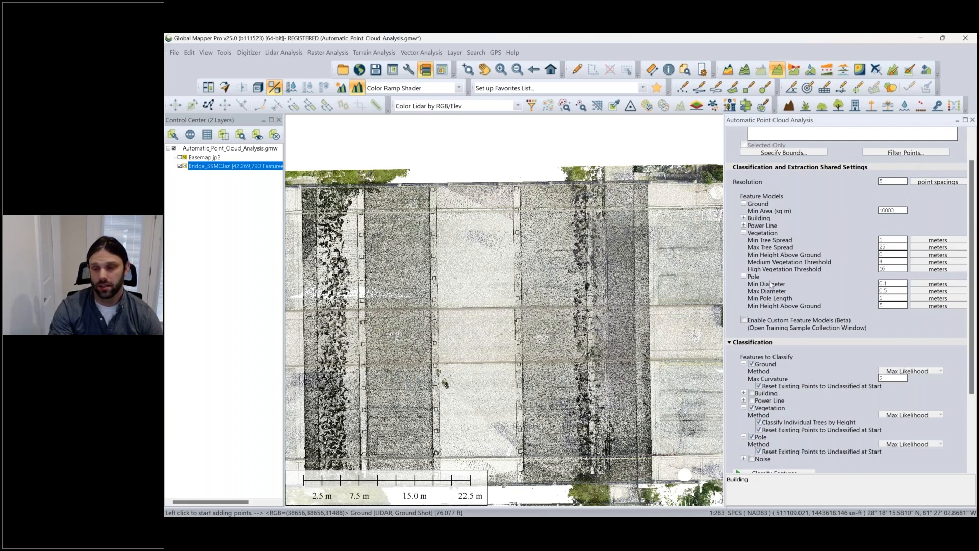
mouse_move(900, 250)
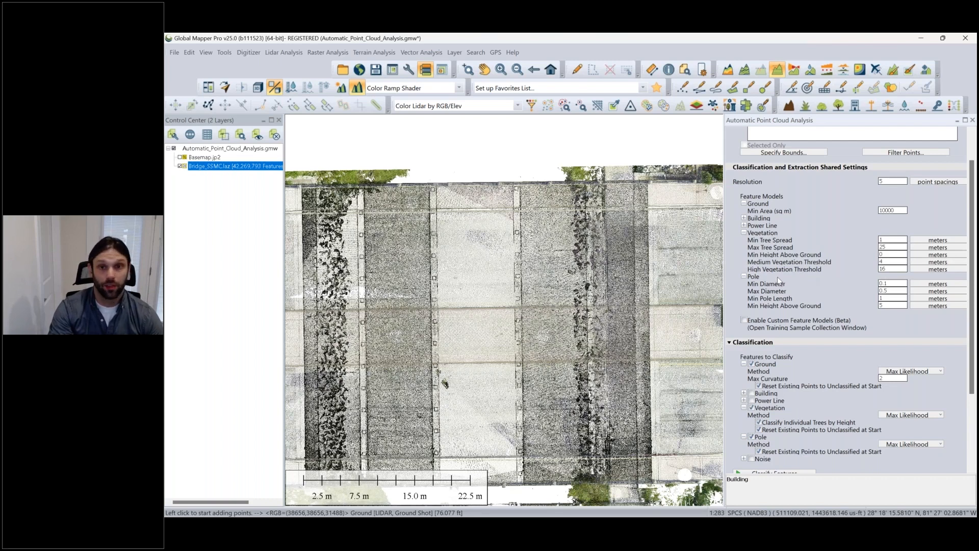
mouse_move(786, 271)
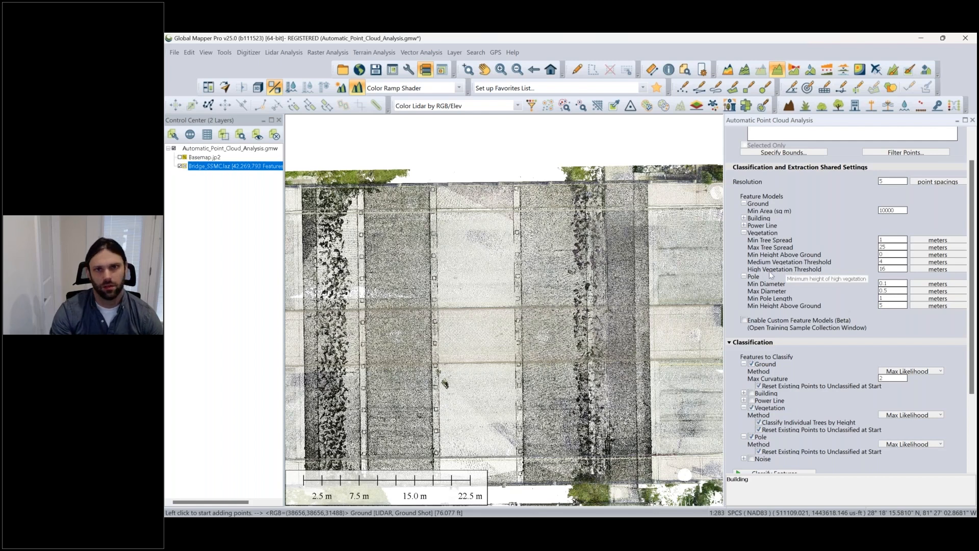
click(743, 204)
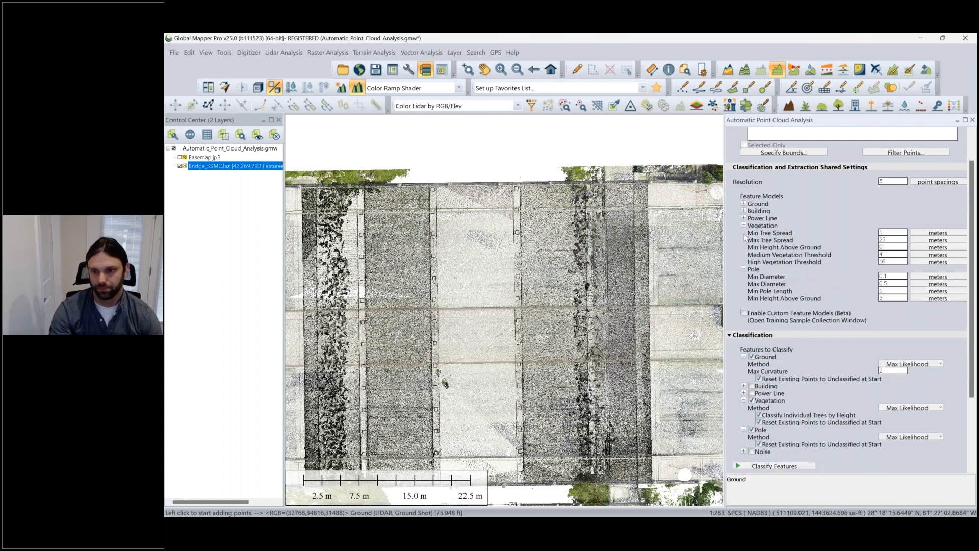
Check the classification method for ground and review the Geometric Segmentation settings for the Bridge_SSMC.laz layer
scroll(740, 325, down, 1)
scroll(740, 325, down, 3)
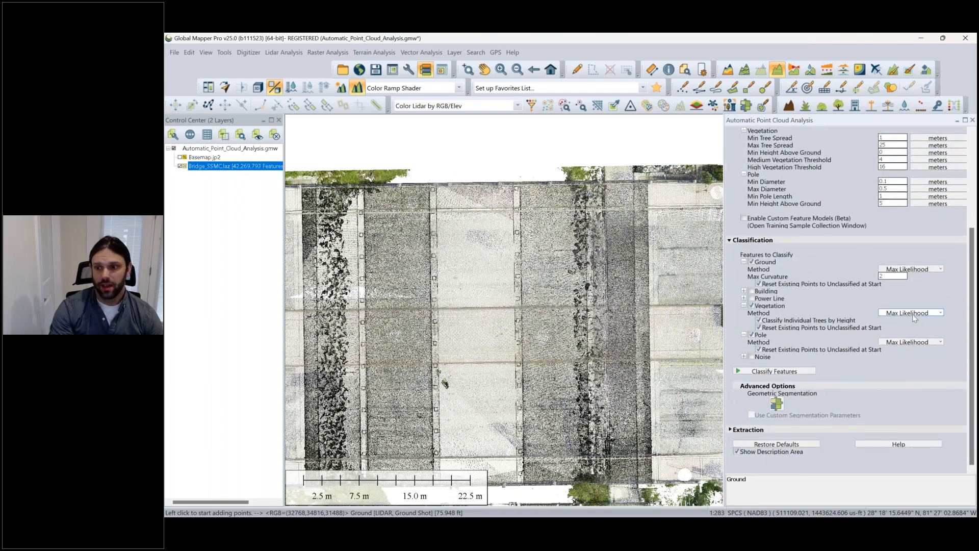
click(937, 270)
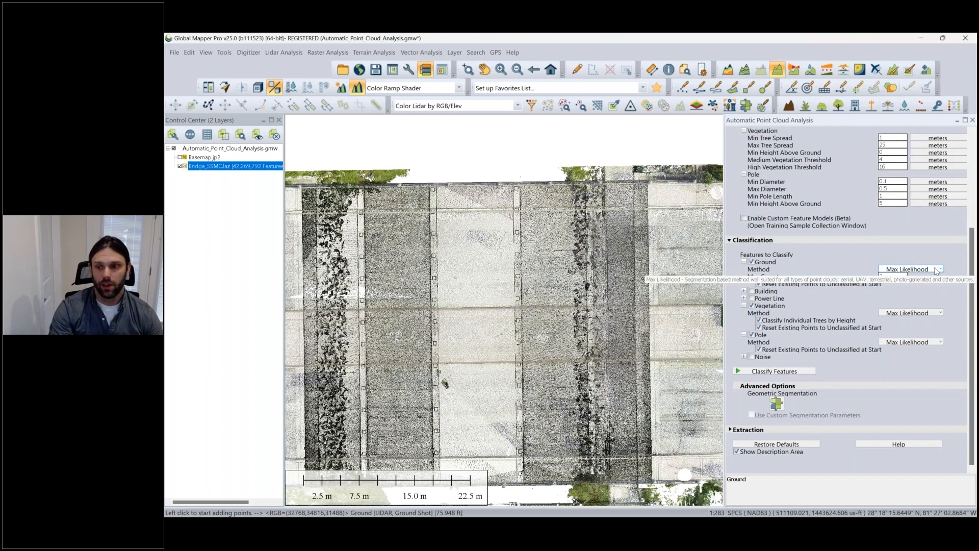
click(948, 267)
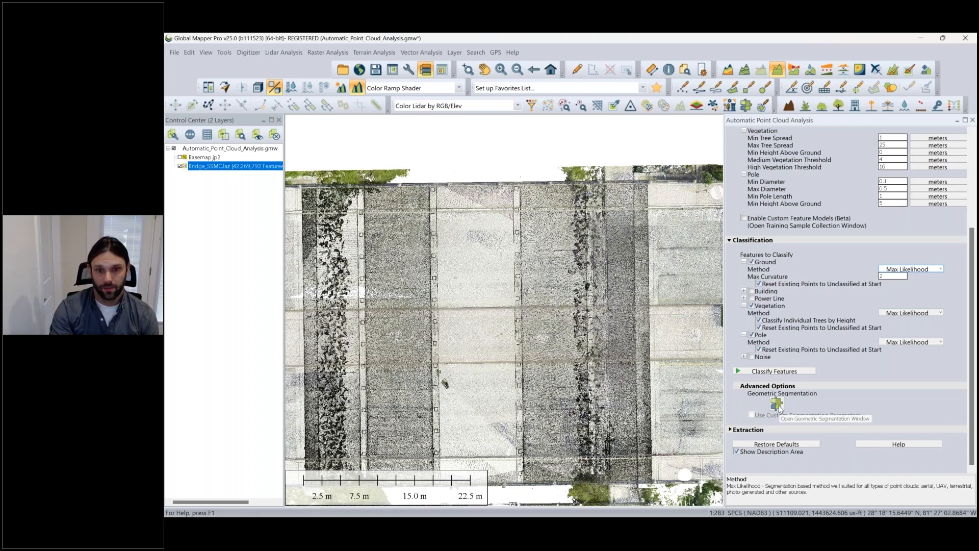
click(777, 404)
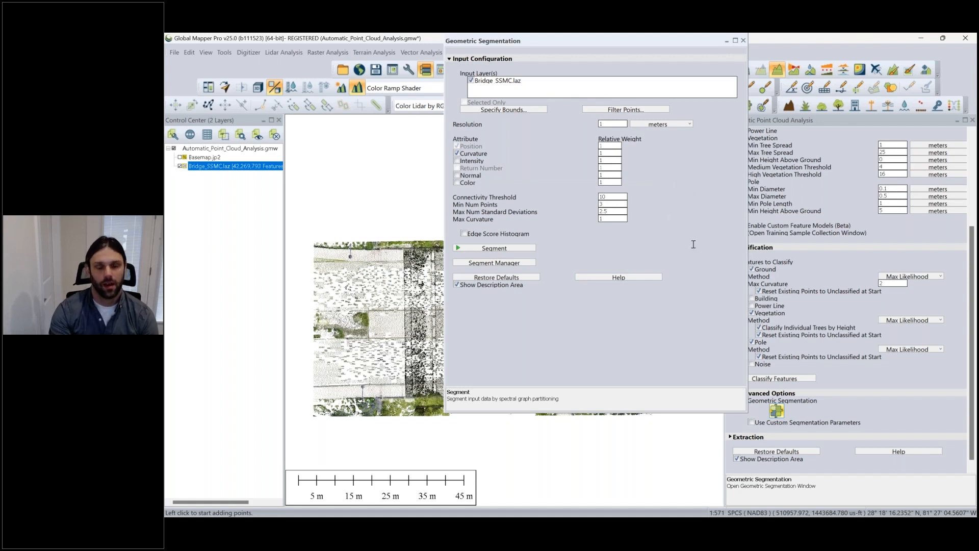
click(744, 41)
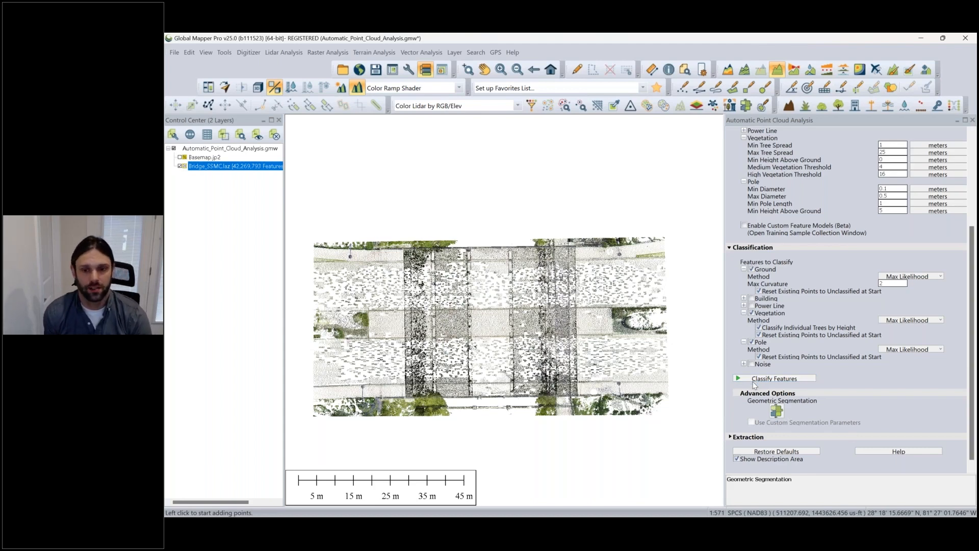
Color the lidar by classification and examine the classified features across the bridge and both approaches
scroll(529, 350, up, 2)
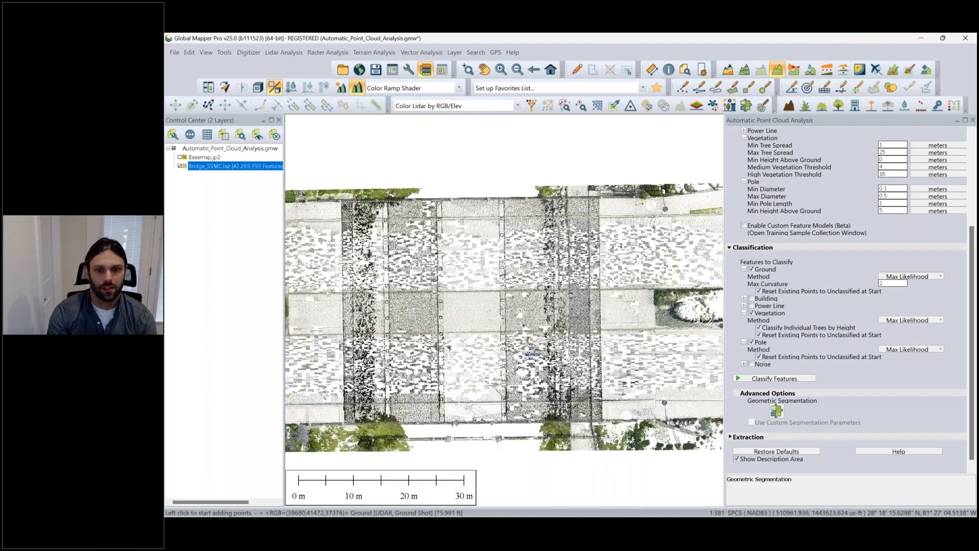
scroll(528, 351, up, 1)
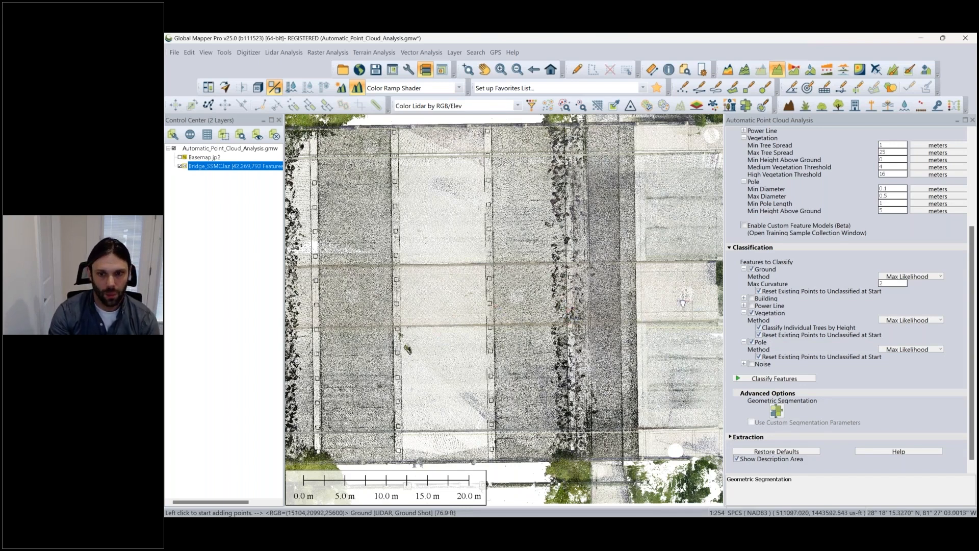
middle_drag(682, 303, 522, 316)
middle_drag(638, 324, 559, 318)
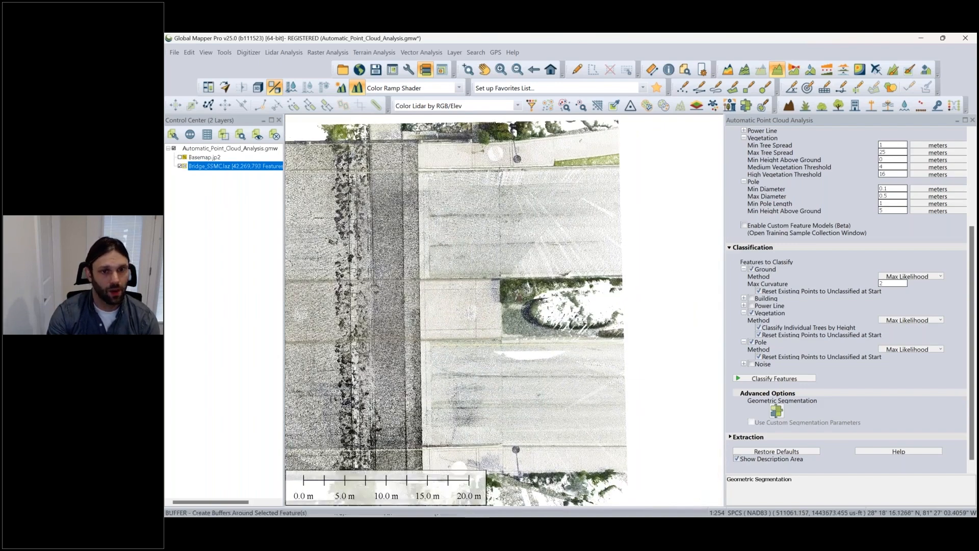
click(517, 106)
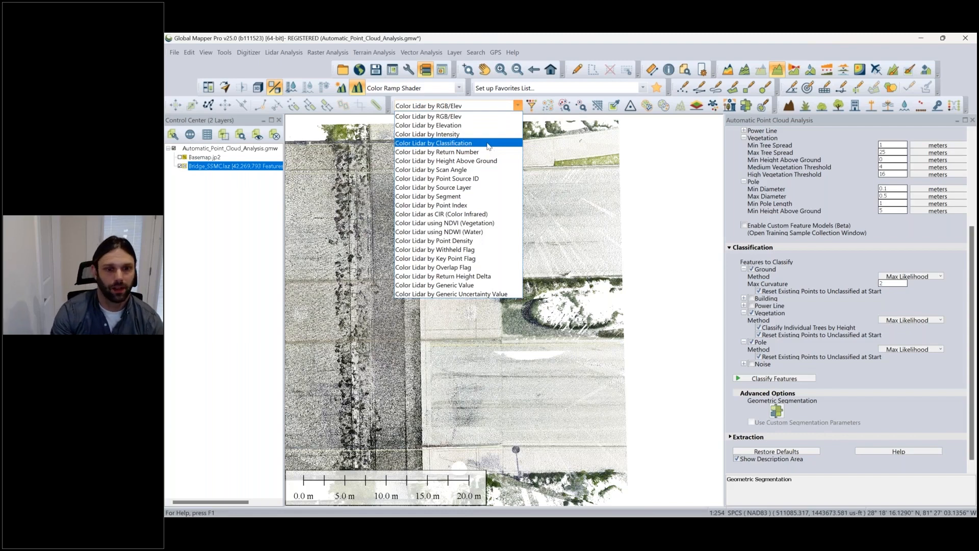
click(488, 144)
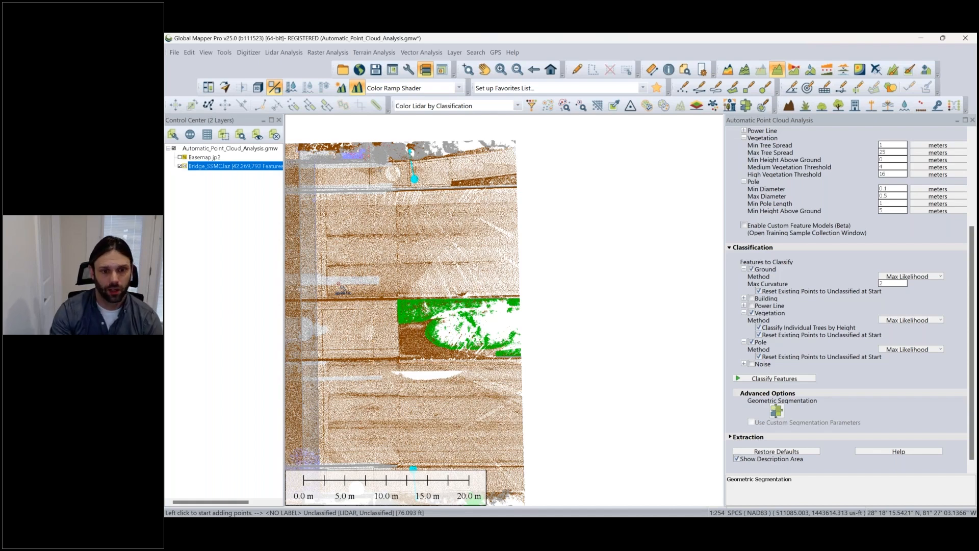
scroll(357, 290, down, 3)
middle_drag(355, 296, 522, 300)
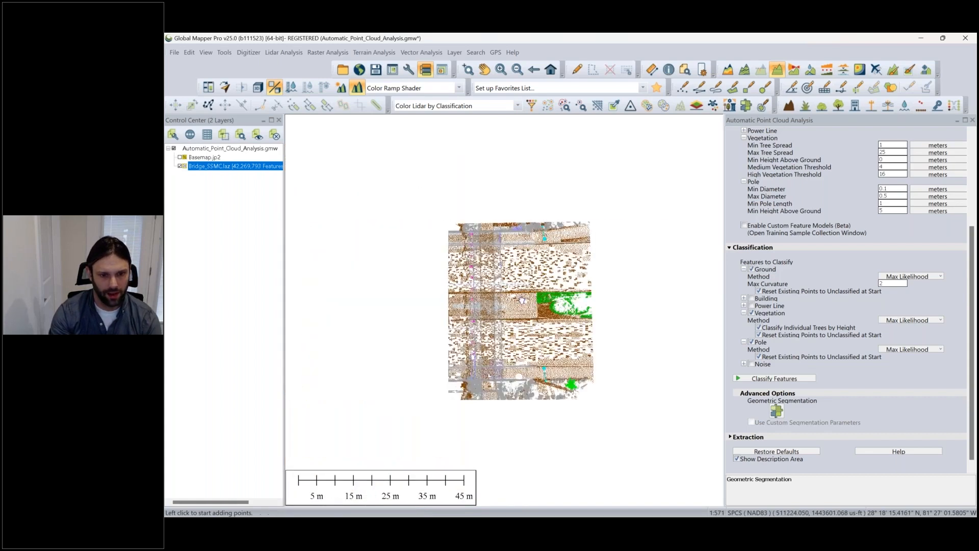
scroll(474, 301, up, 3)
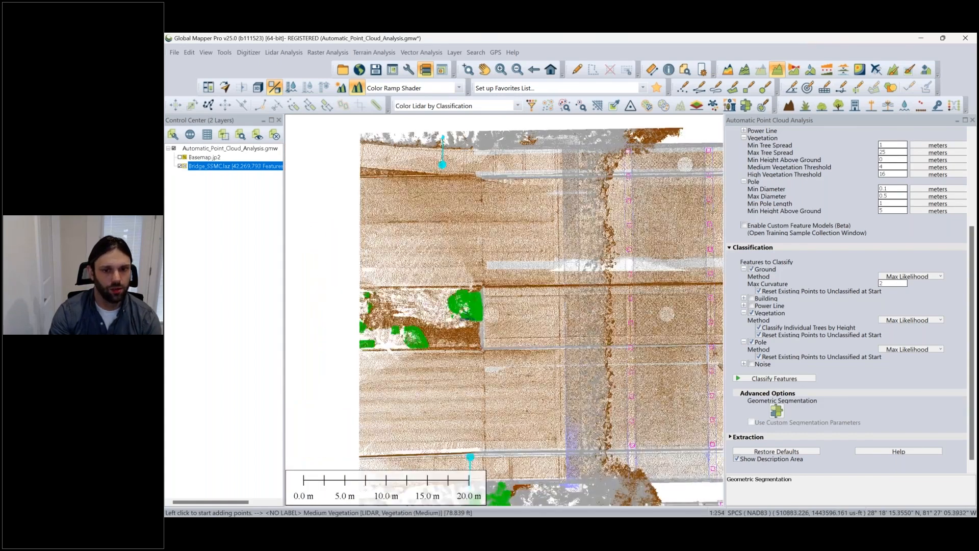
scroll(466, 311, up, 1)
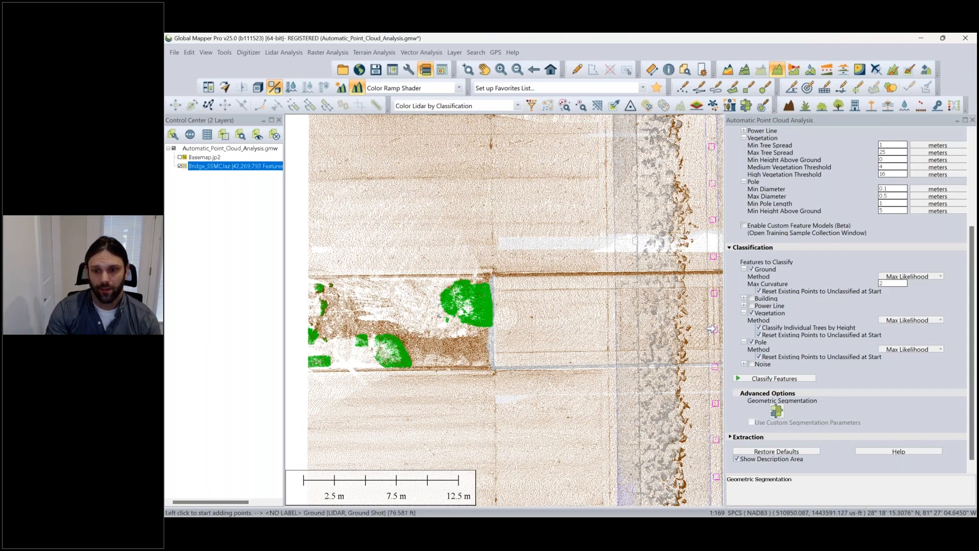
View the area around the rocks with the lidar colored by RGB/Elev, and recolor it by elevation
click(475, 106)
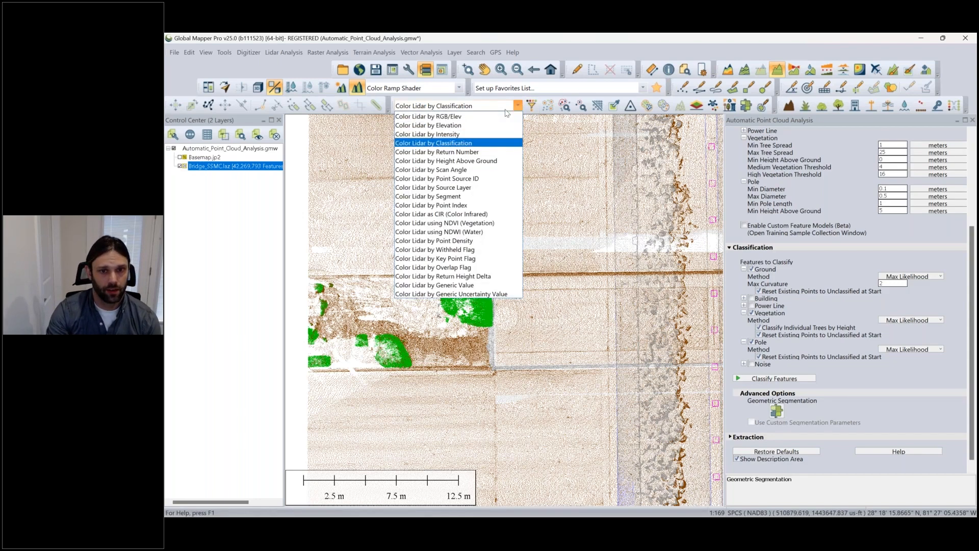
click(475, 119)
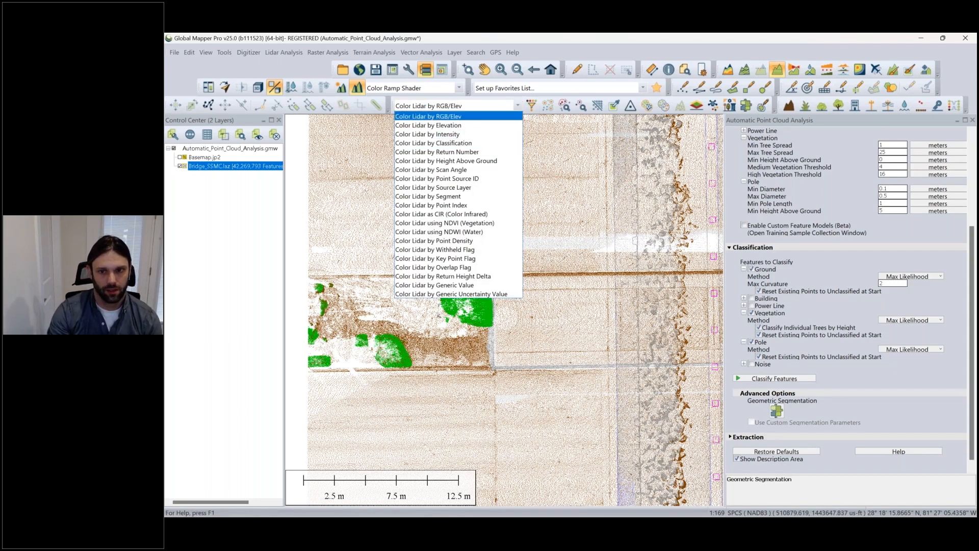
middle_drag(592, 209, 510, 215)
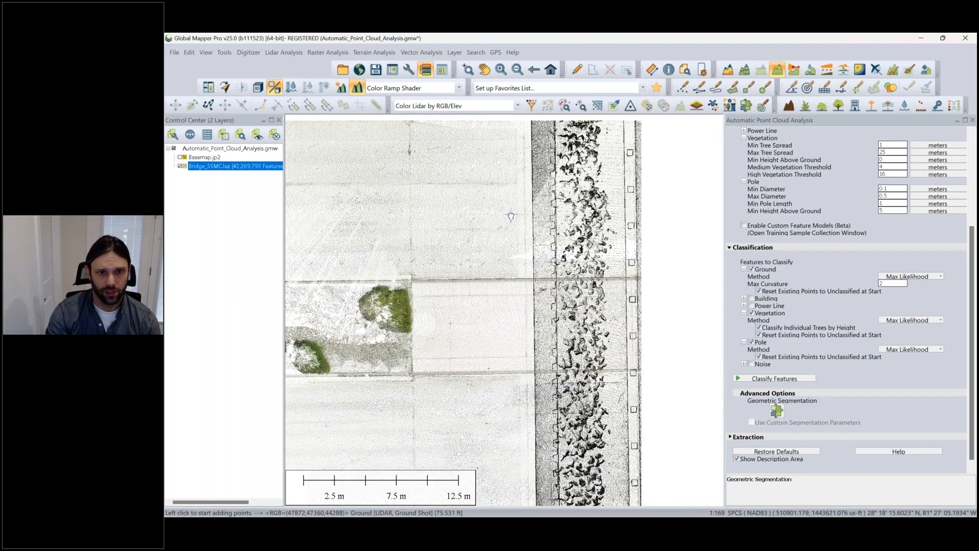
click(474, 106)
click(459, 125)
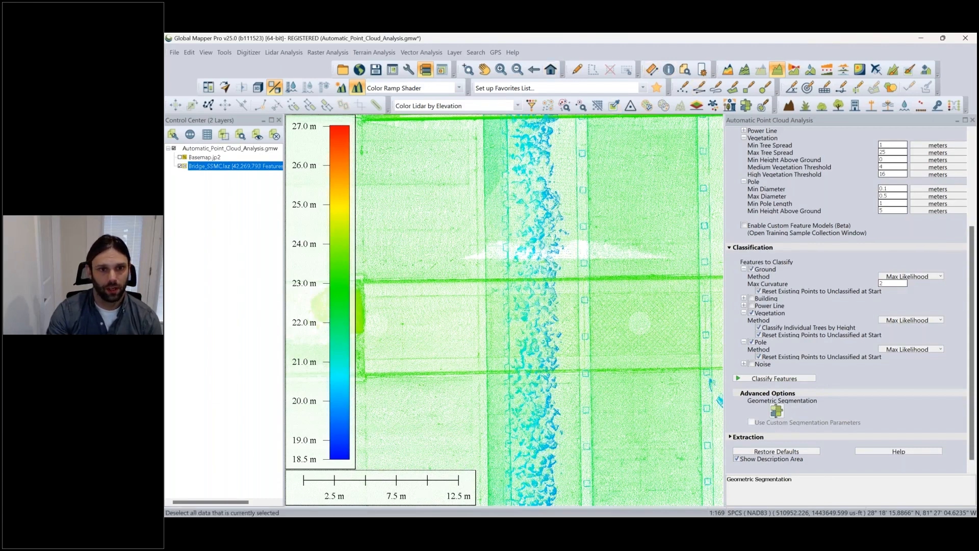
Inspect the elevation-colored pillars, deck underside and rocks beneath the bridge in the 3D Viewer
click(258, 87)
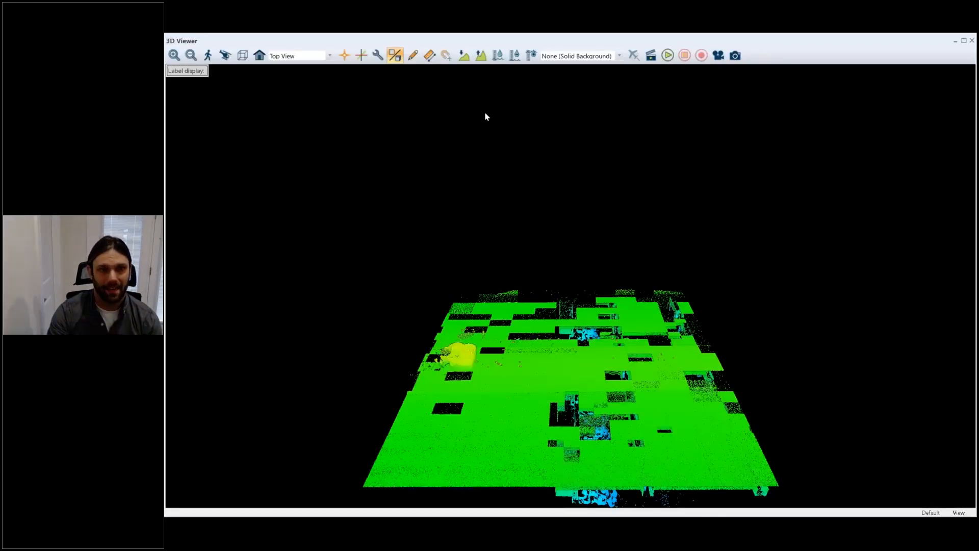
middle_drag(583, 396, 583, 321)
drag(633, 334, 477, 247)
scroll(579, 348, up, 5)
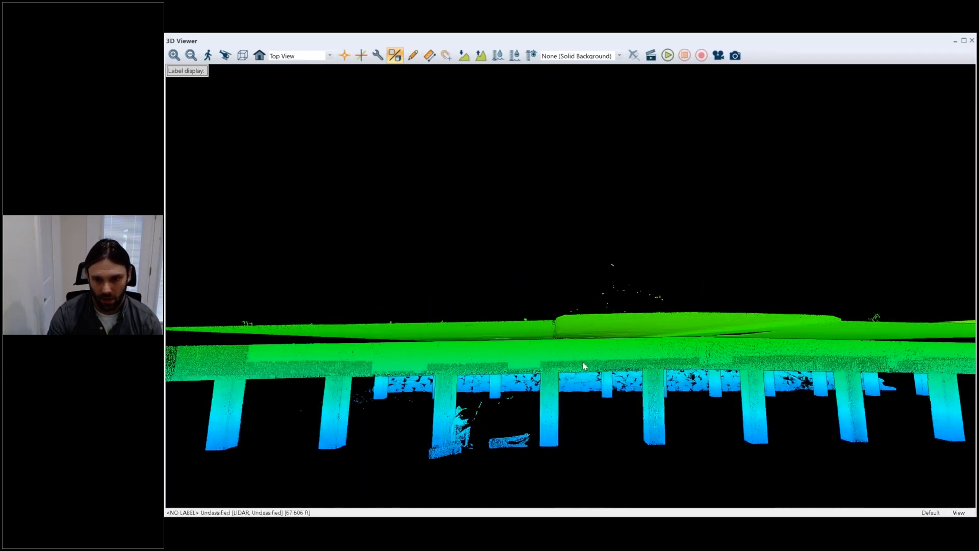
scroll(583, 370, up, 2)
middle_drag(583, 375, 516, 309)
drag(516, 310, 485, 387)
scroll(499, 403, up, 2)
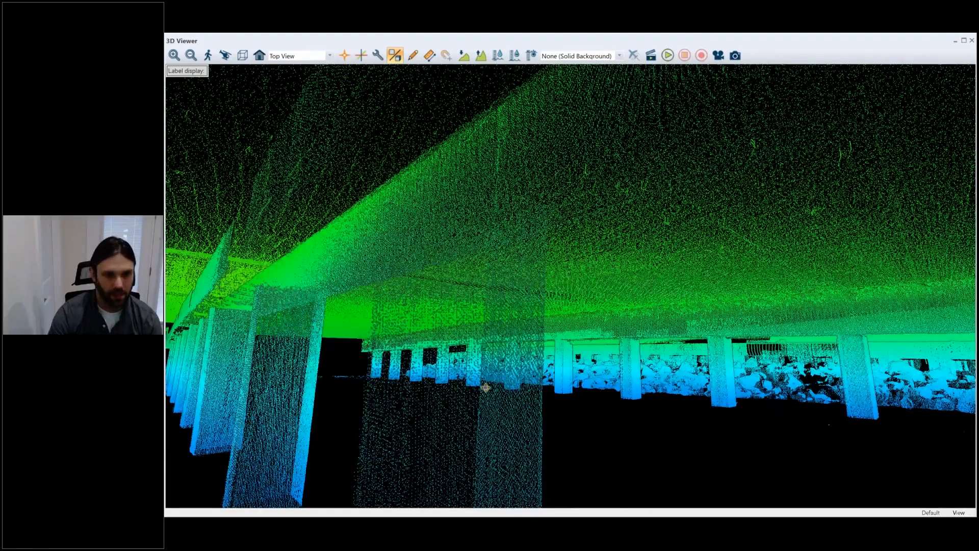
scroll(485, 388, down, 1)
scroll(454, 390, down, 1)
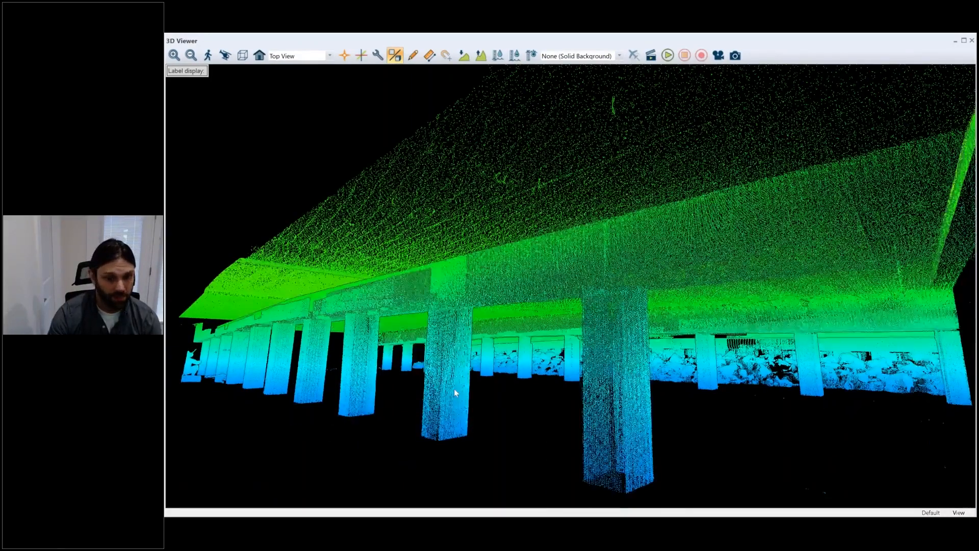
scroll(457, 395, down, 1)
scroll(329, 396, down, 1)
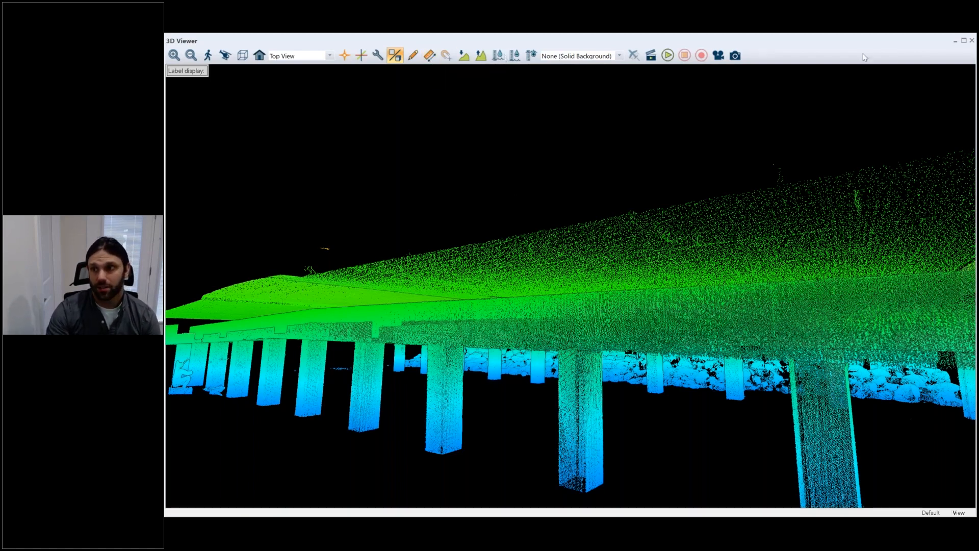
click(972, 41)
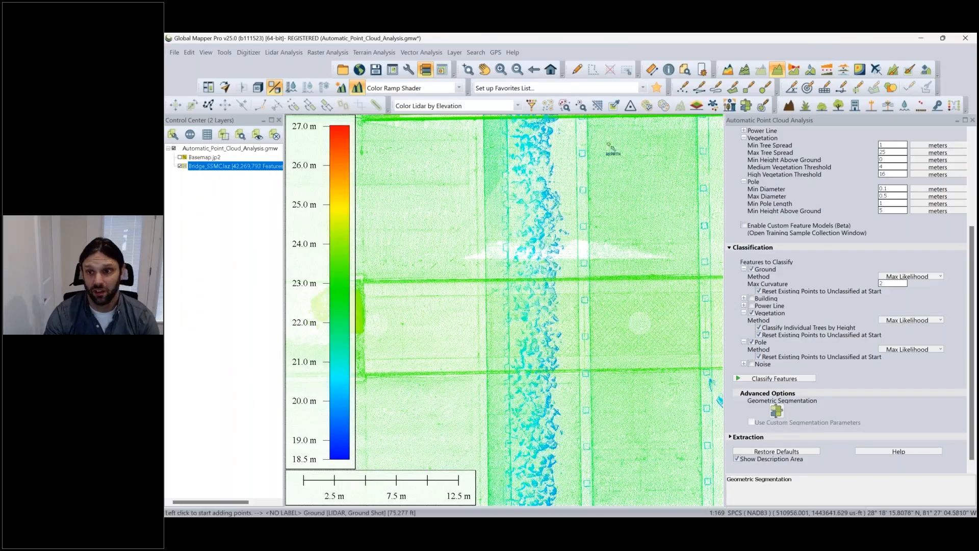
Cut a path profile about 27.4 m long along the pillar row beside the rocks and examine its elevation-colored cross section
click(739, 90)
click(581, 148)
right_click(594, 488)
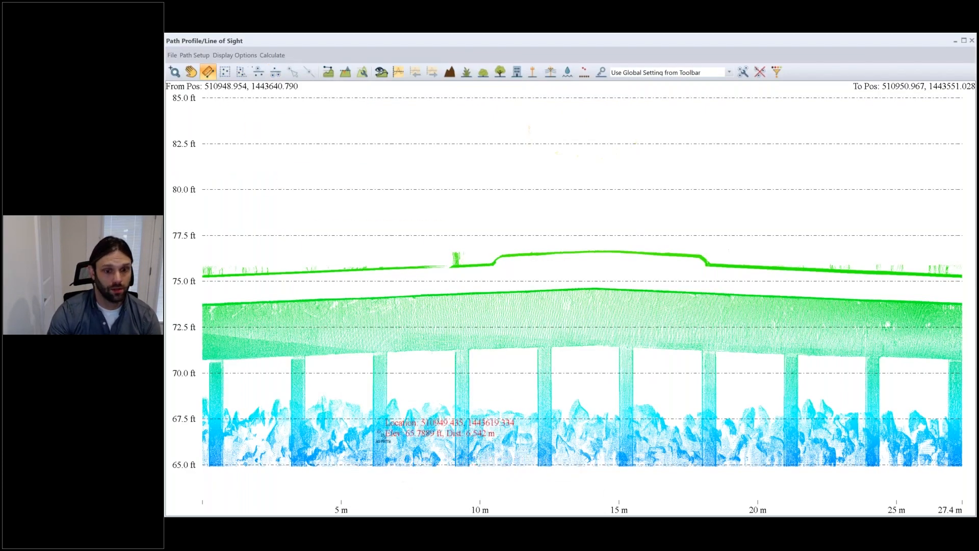
mouse_move(375, 386)
mouse_down()
mouse_move(388, 385)
mouse_move(375, 387)
mouse_up()
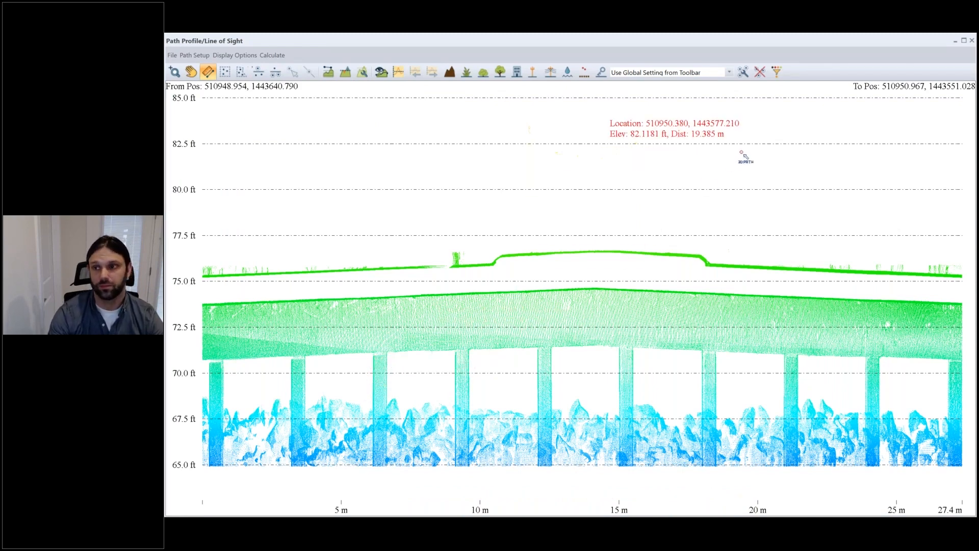
click(972, 42)
Recheck the Geometric Segmentation settings and color the lidar by segment
click(776, 410)
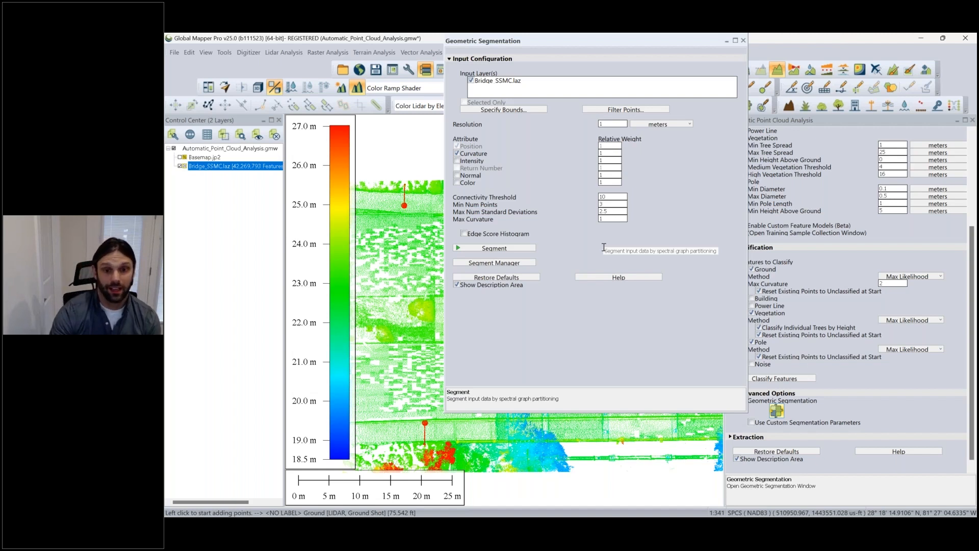
click(743, 41)
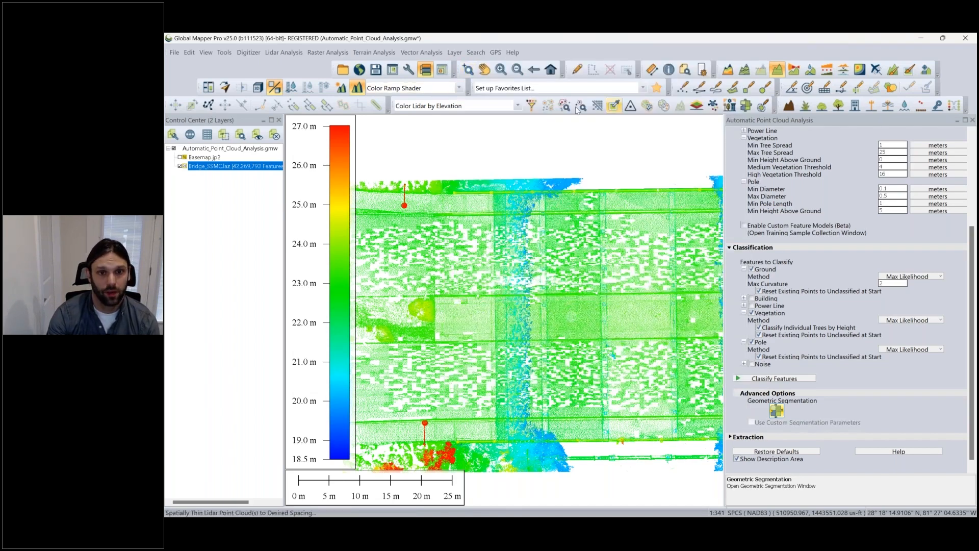
click(517, 105)
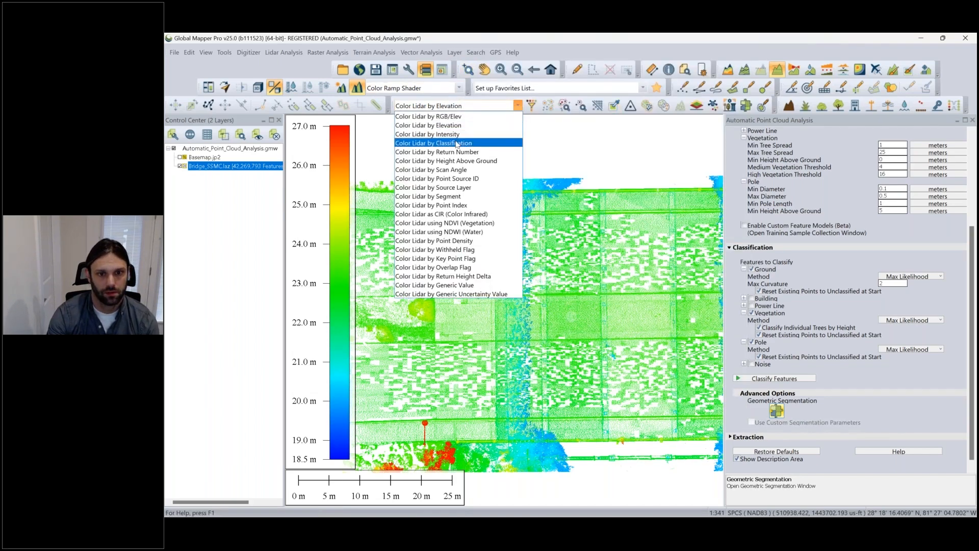
click(481, 197)
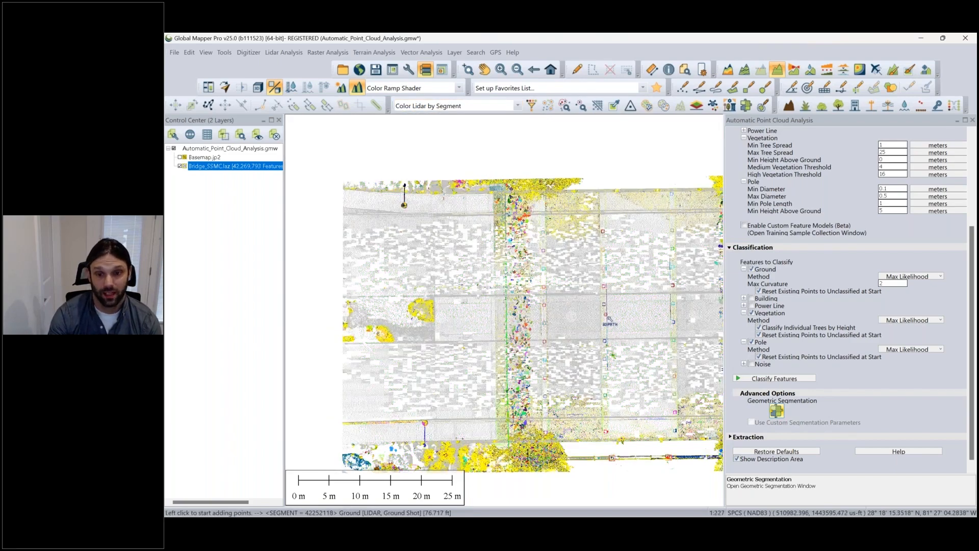
View the segment-colored bridge in the 3D Viewer from a low side angle looking at the pillar rows beneath the deck
scroll(608, 319, up, 2)
scroll(608, 319, down, 1)
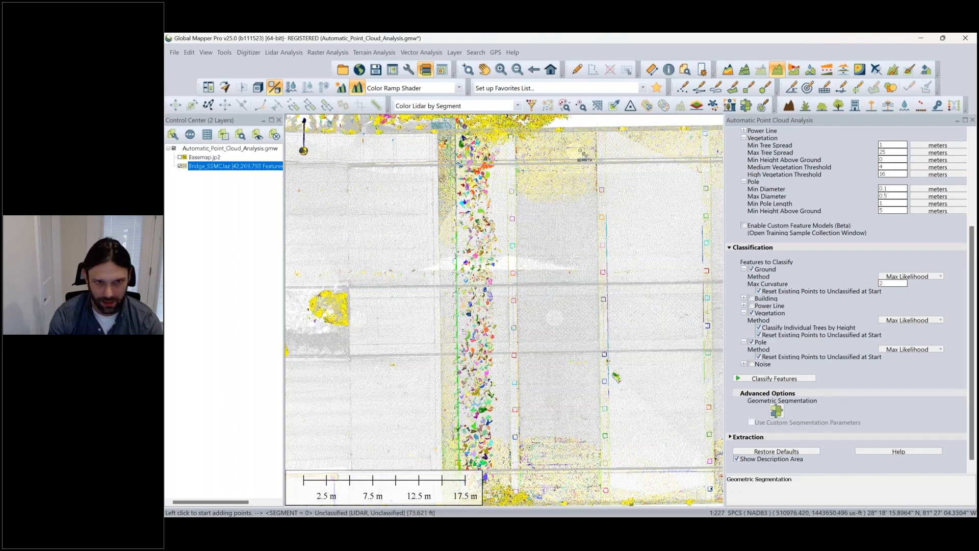
click(258, 88)
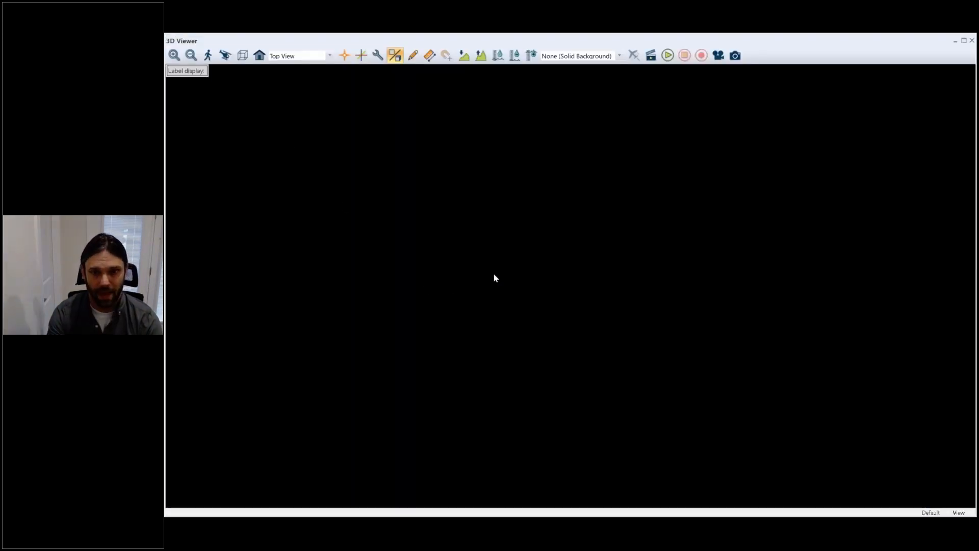
drag(561, 273, 514, 285)
scroll(513, 284, up, 6)
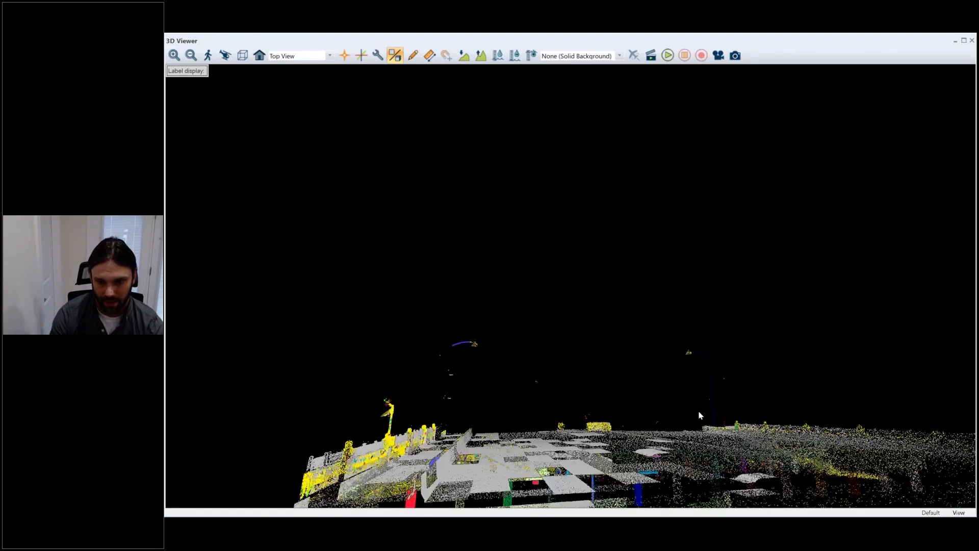
middle_drag(586, 309, 554, 308)
drag(555, 308, 217, 446)
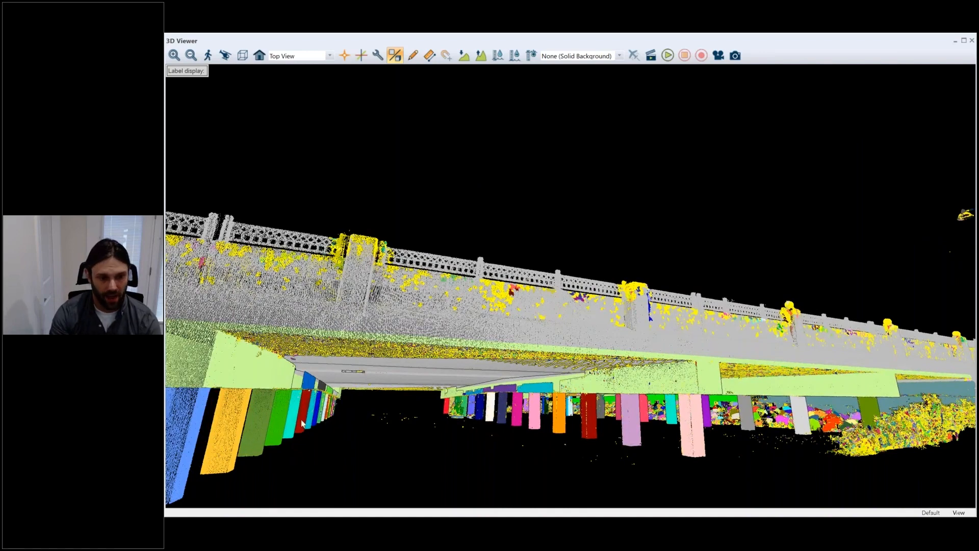
drag(394, 420, 356, 415)
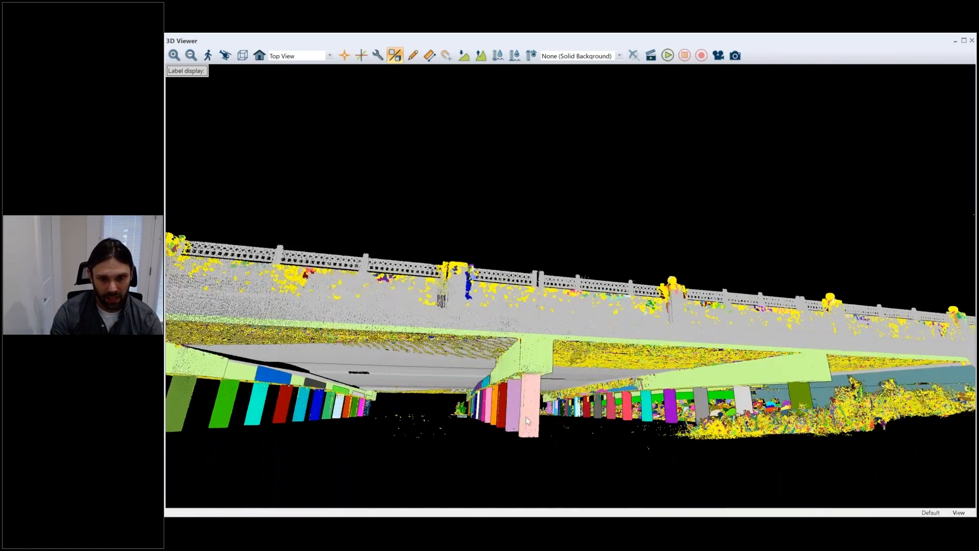
drag(476, 423, 576, 422)
Examine the segments of the railing, crossbeams, deck underside and individual pillars up close, and close the 3D view
scroll(578, 427, up, 2)
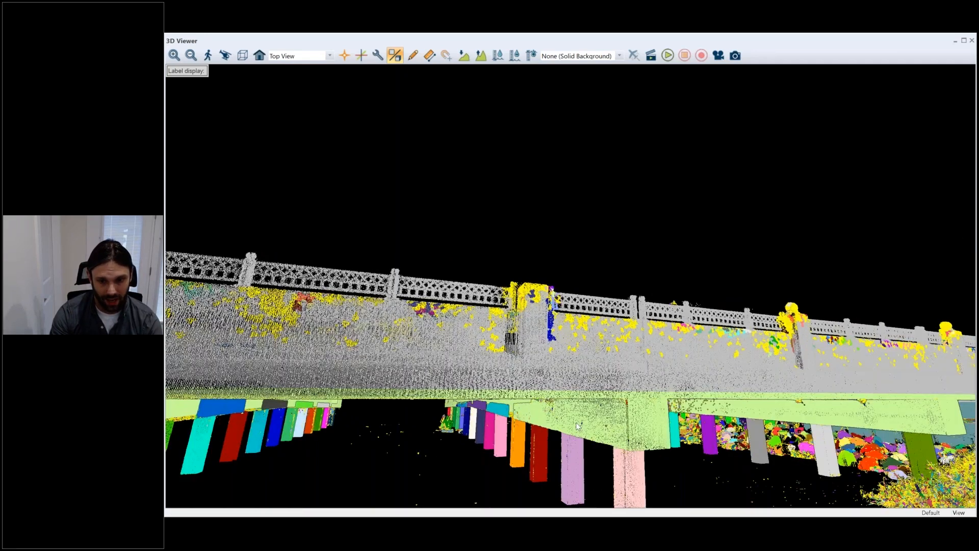
scroll(578, 427, up, 3)
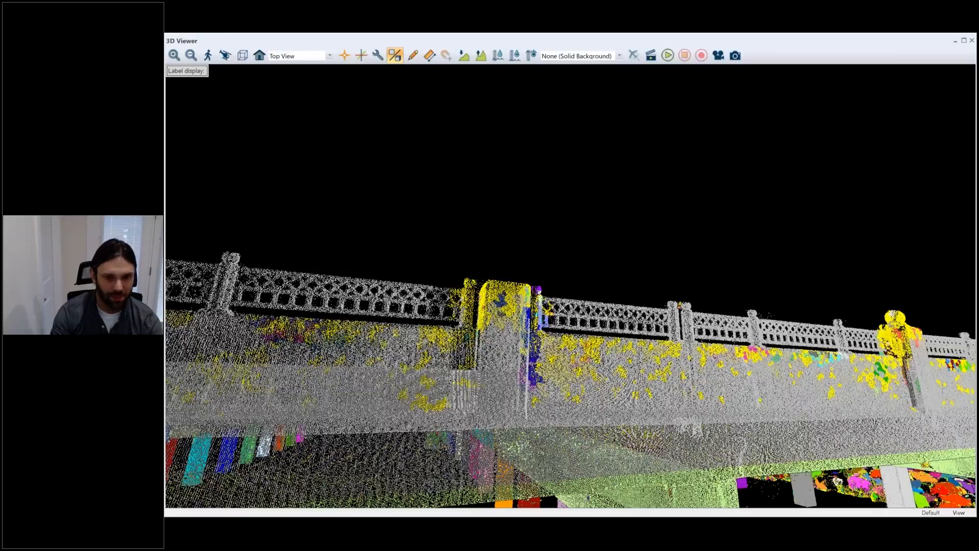
scroll(573, 408, down, 5)
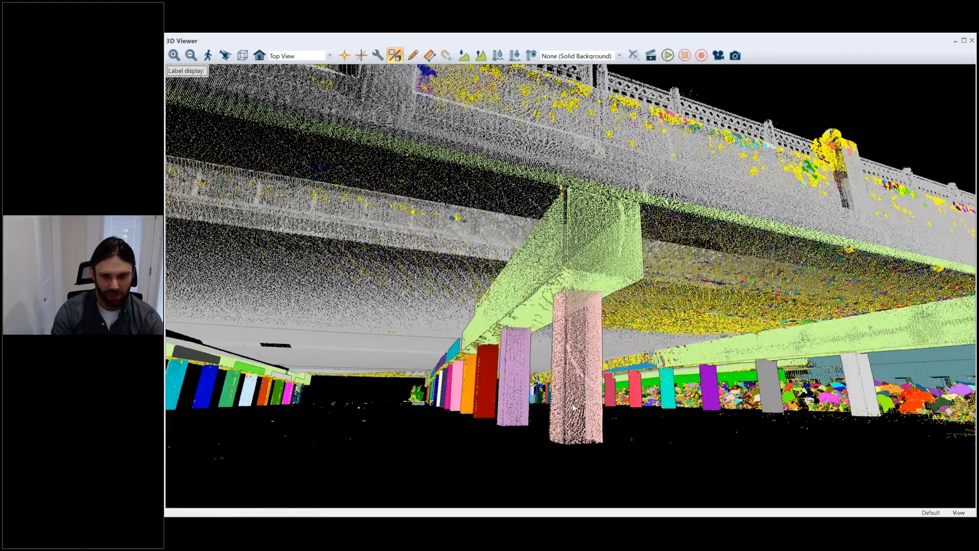
drag(574, 408, 473, 411)
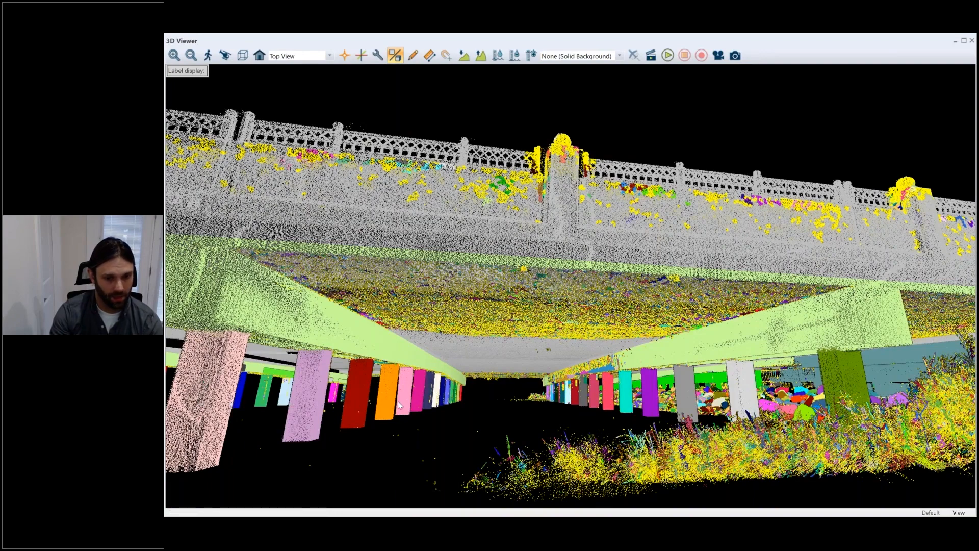
mouse_move(386, 405)
mouse_down()
mouse_move(411, 406)
mouse_move(395, 393)
mouse_move(397, 417)
mouse_up()
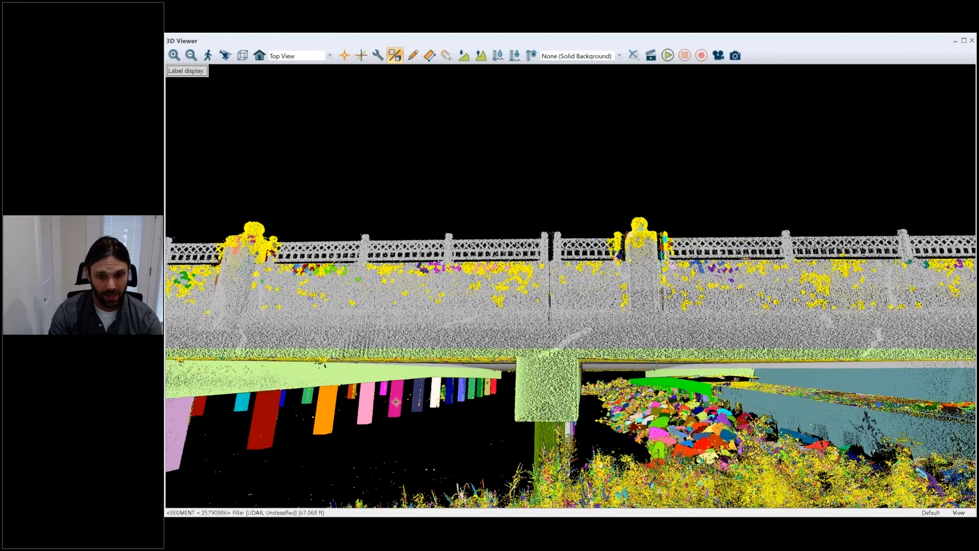
drag(395, 402, 560, 361)
drag(397, 402, 355, 425)
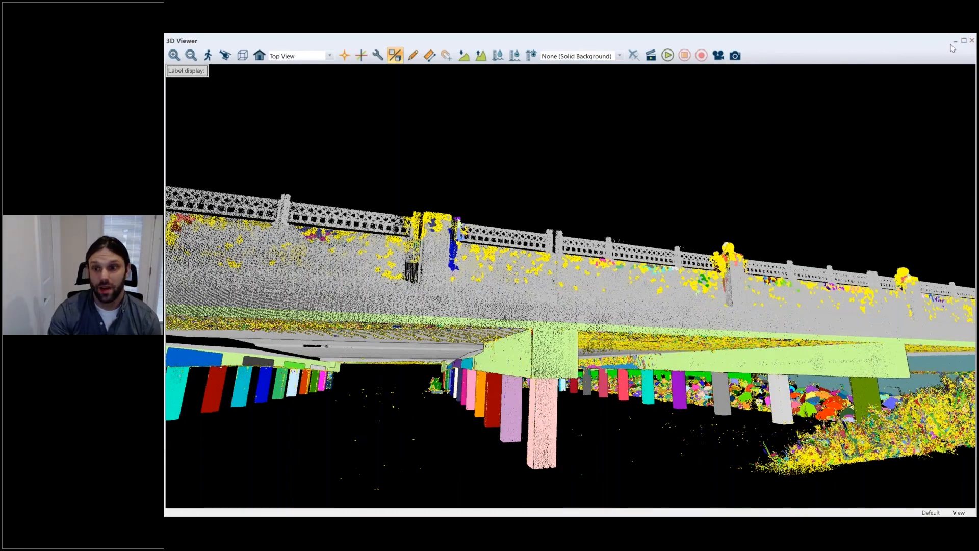
click(954, 41)
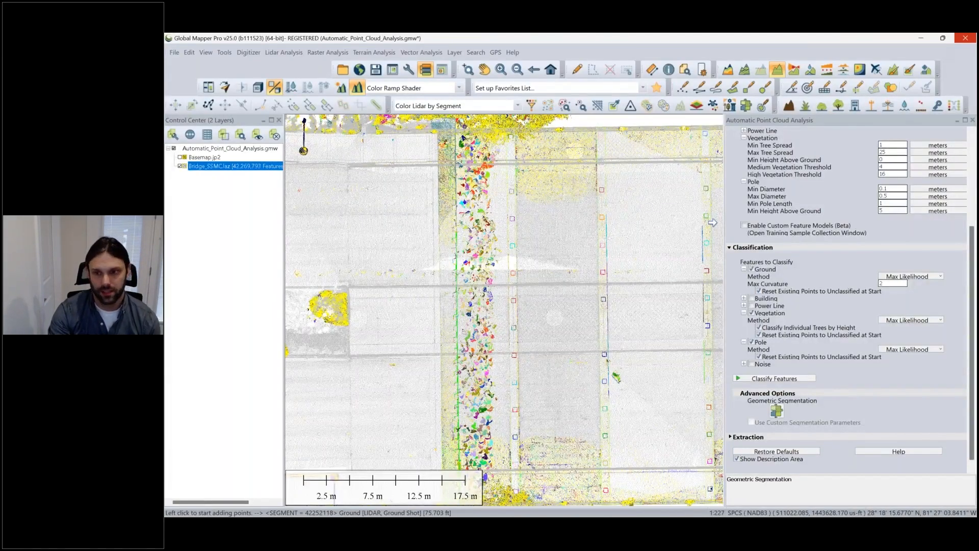
Enable Custom Feature Models (Beta) and place the Training Samples window over the map
click(744, 225)
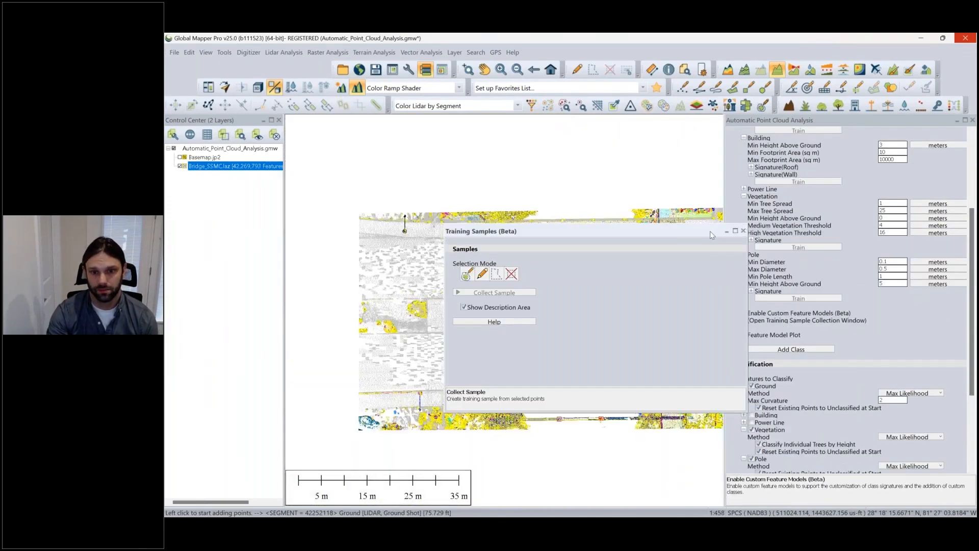
drag(709, 231, 563, 175)
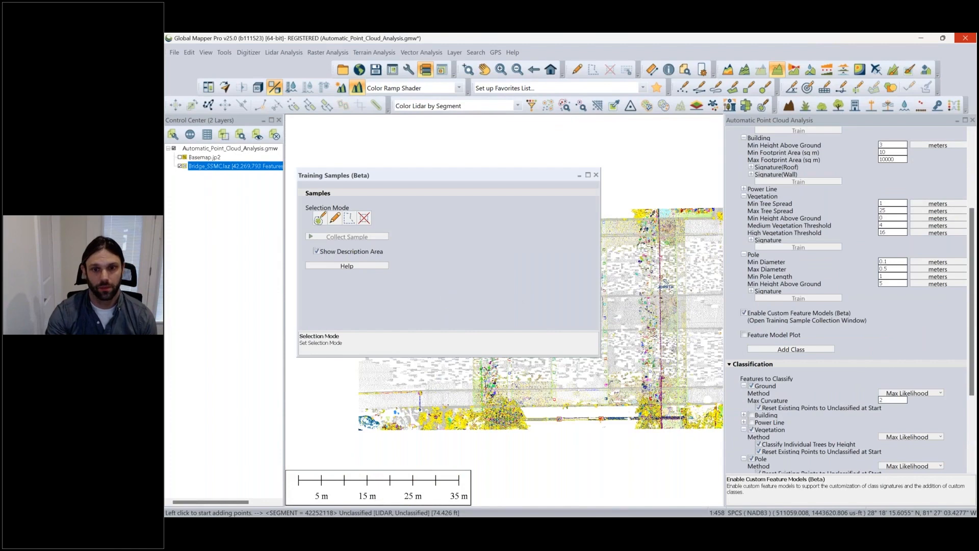
scroll(662, 278, up, 3)
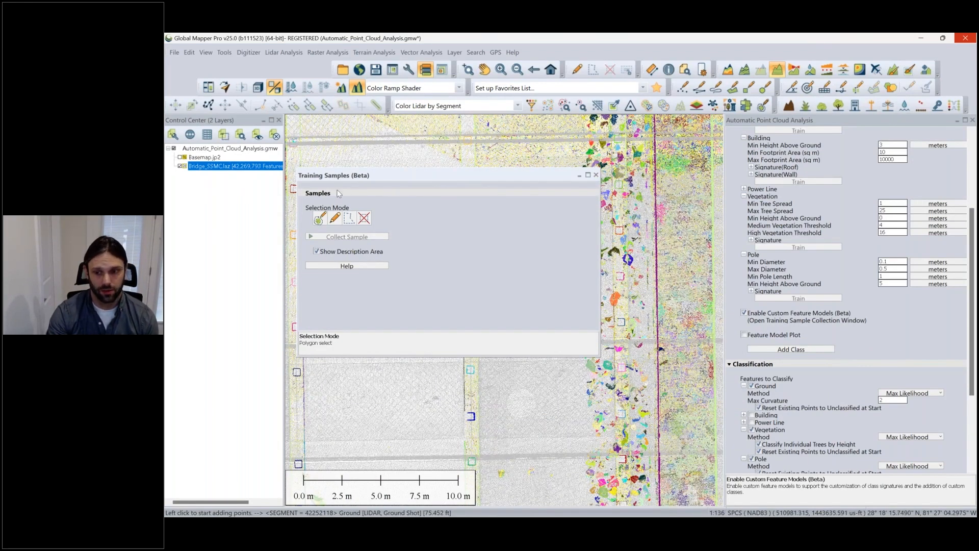
Add a custom class to the point cloud analysis and name it Pillars
click(790, 349)
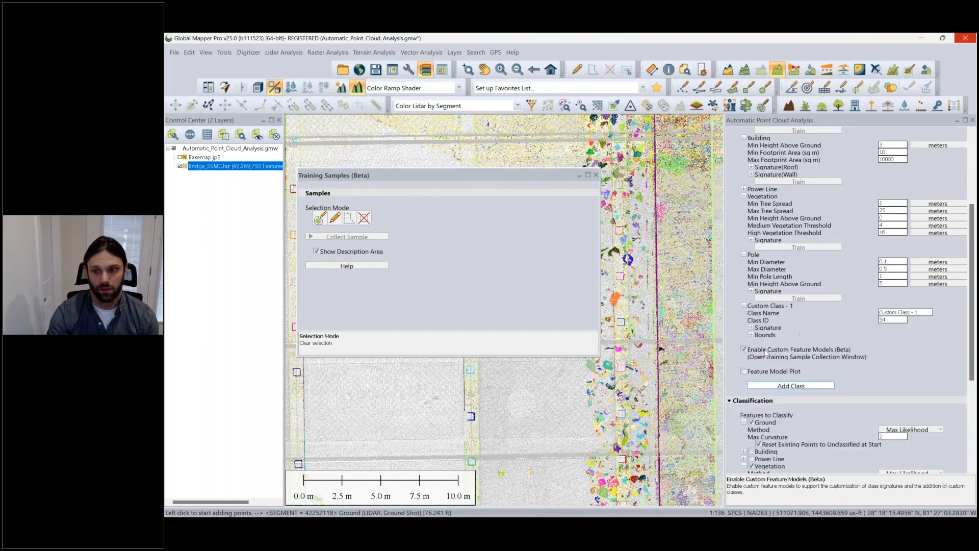
double_click(905, 312)
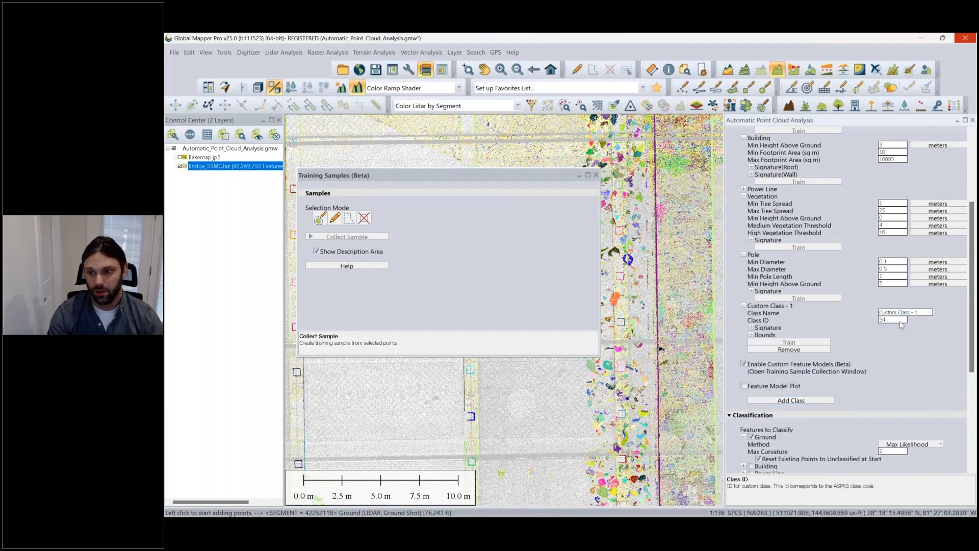
click(925, 316)
key(ctrl+a)
text(Pil)
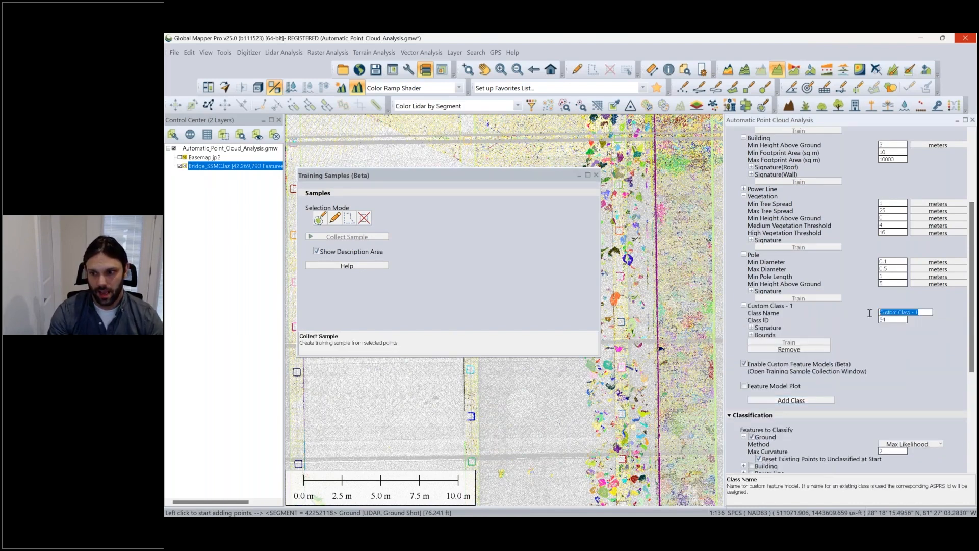
text(lars)
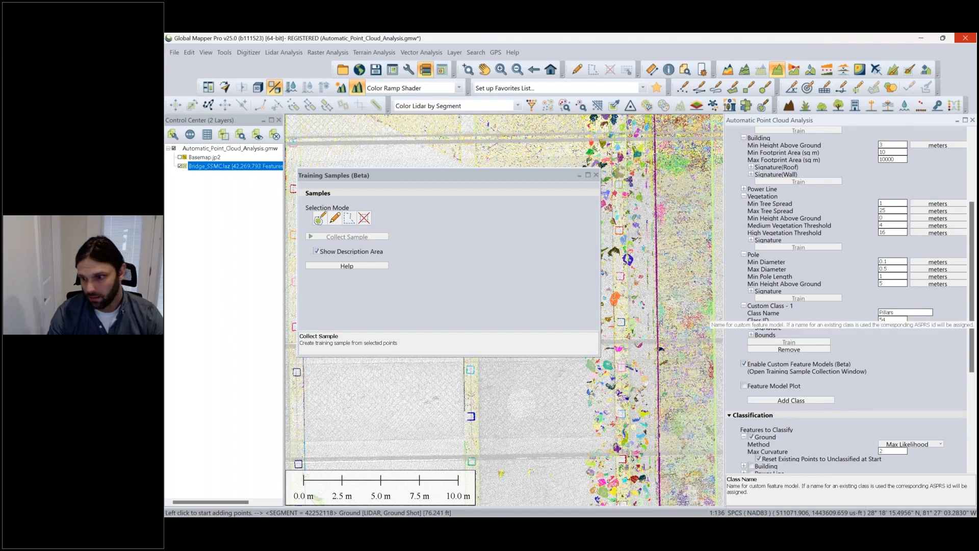
click(916, 386)
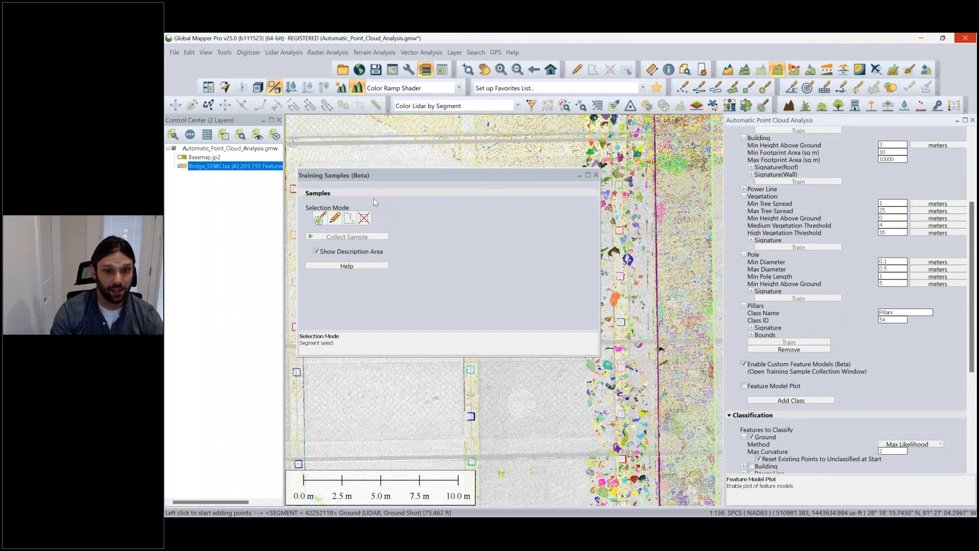
Collect a training sample from one pillar's segment and assign it to the Pillars class
drag(393, 170, 711, 179)
scroll(459, 197, up, 1)
click(638, 227)
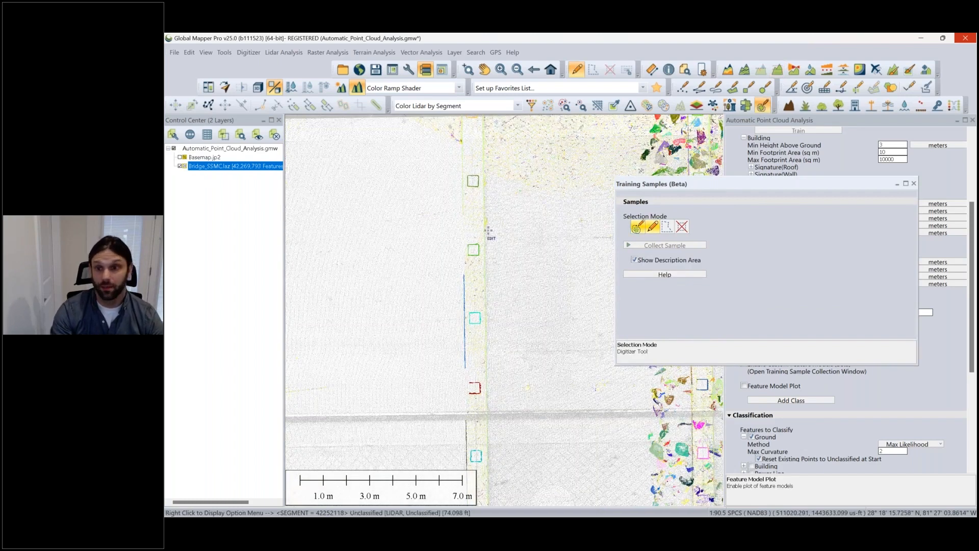
scroll(484, 174, up, 3)
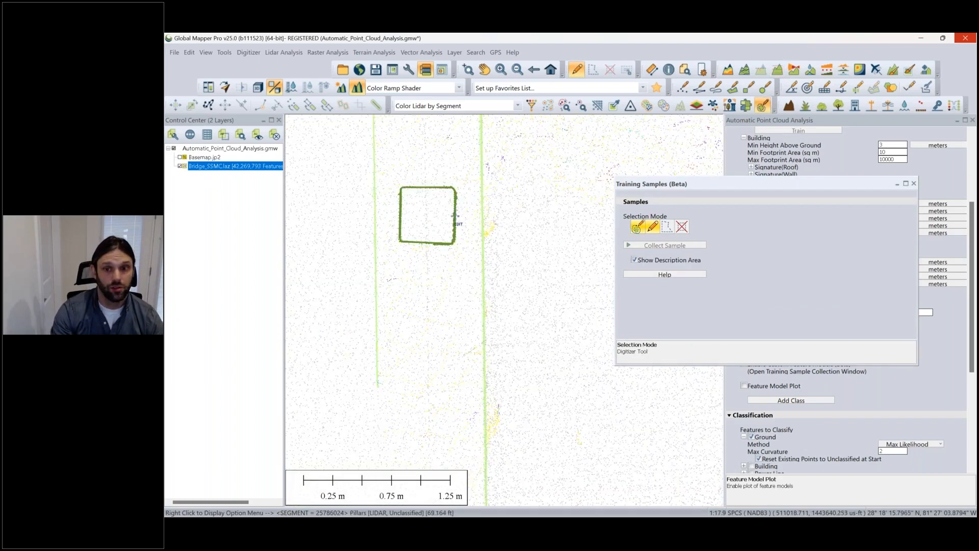
scroll(454, 216, up, 2)
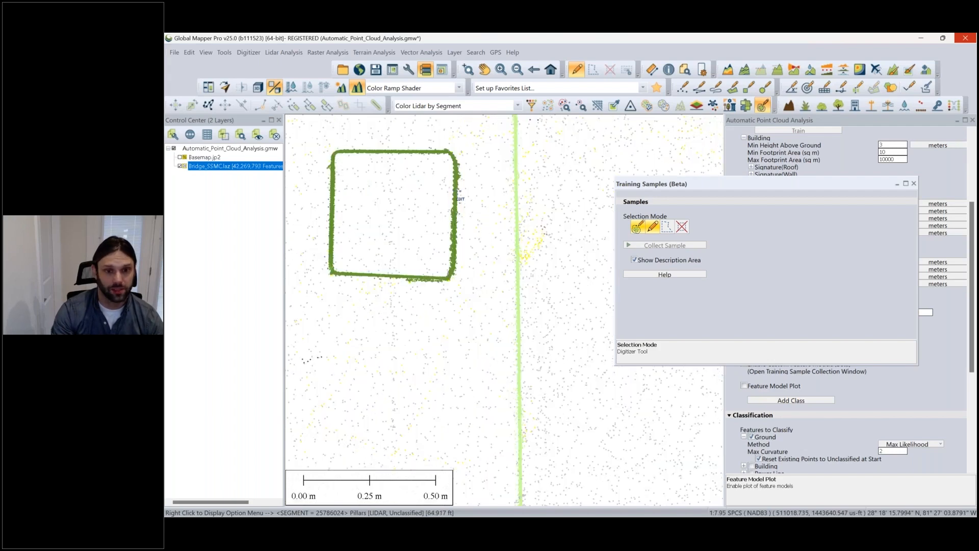
click(456, 193)
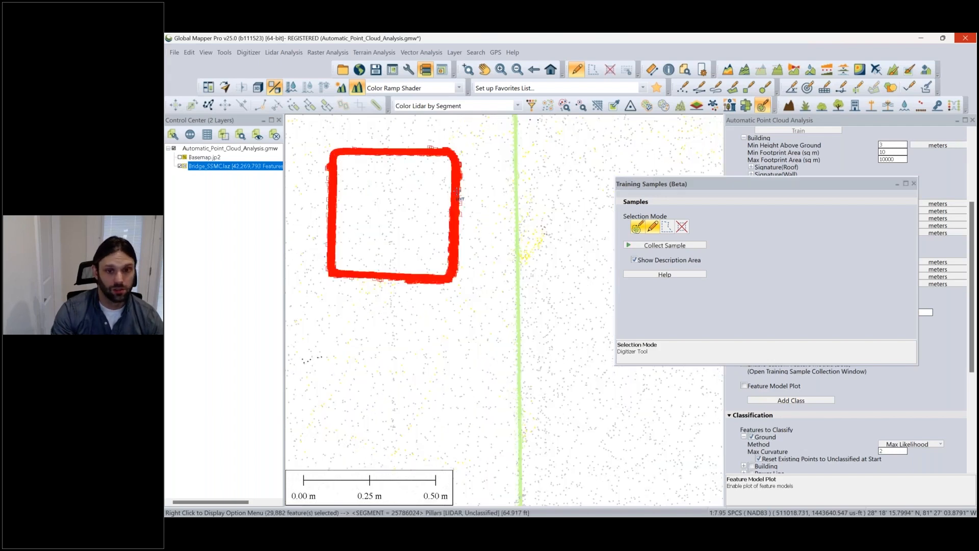
click(649, 247)
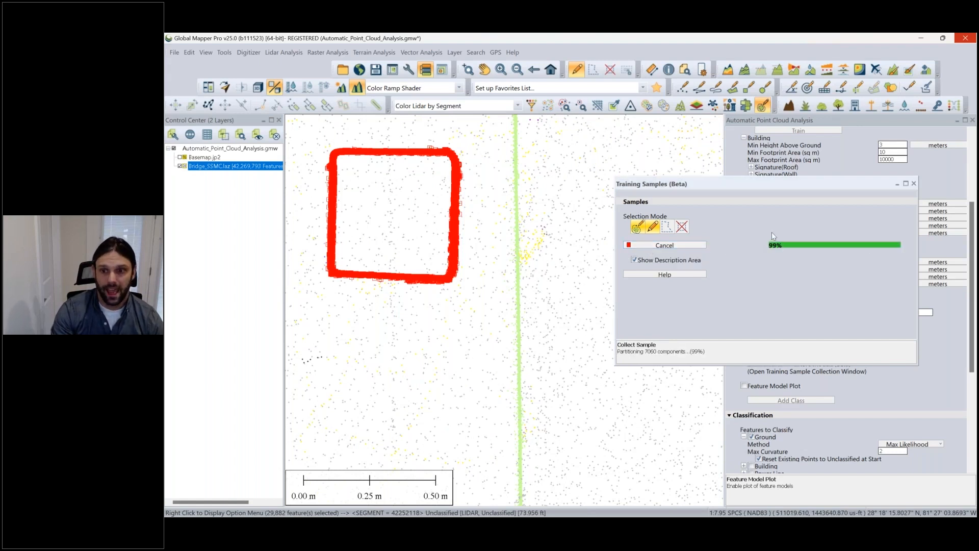
click(798, 216)
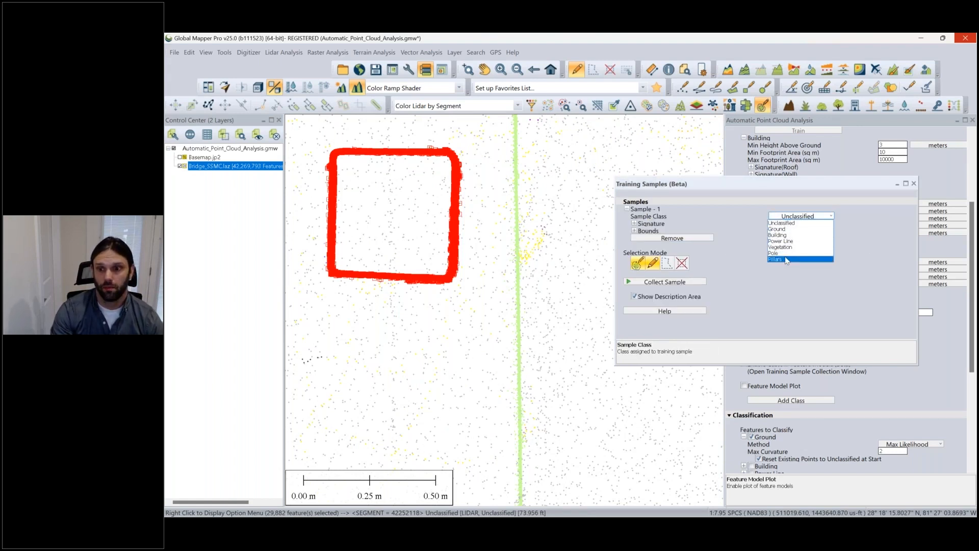
click(786, 259)
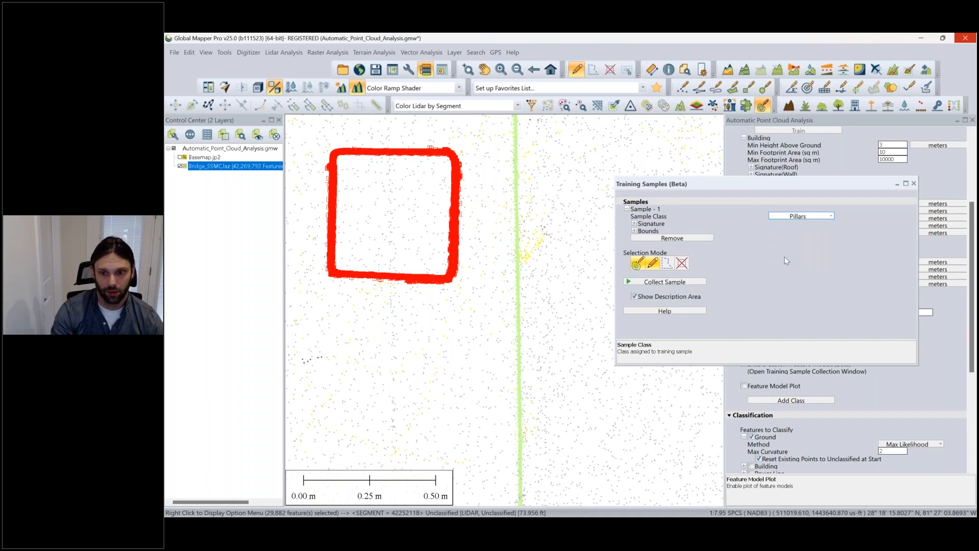
Review the Signature and Bounds values of the first training sample
click(634, 224)
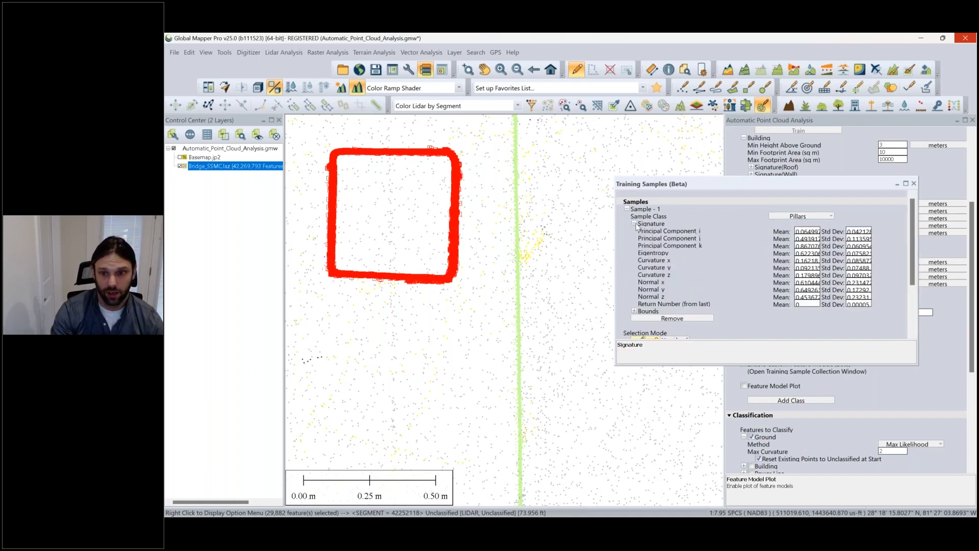
click(634, 224)
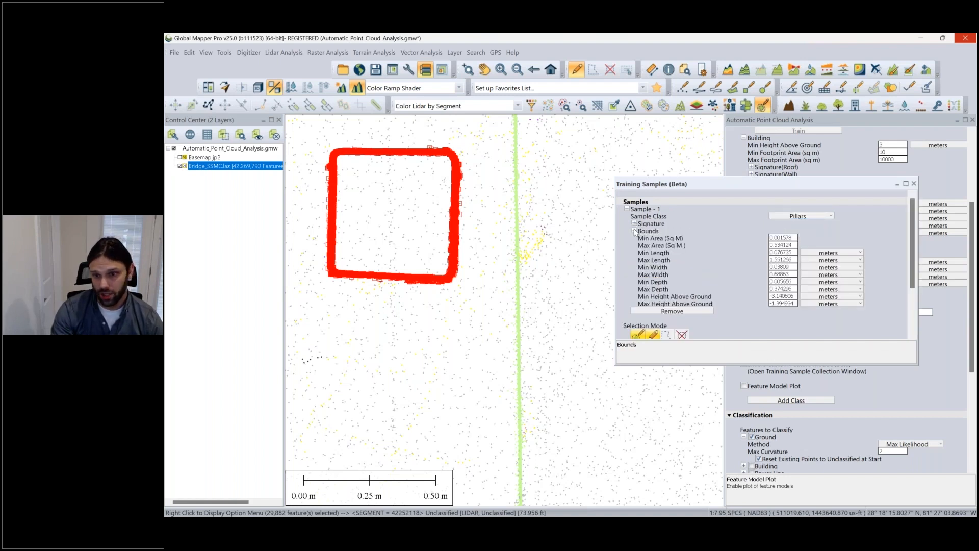
click(634, 231)
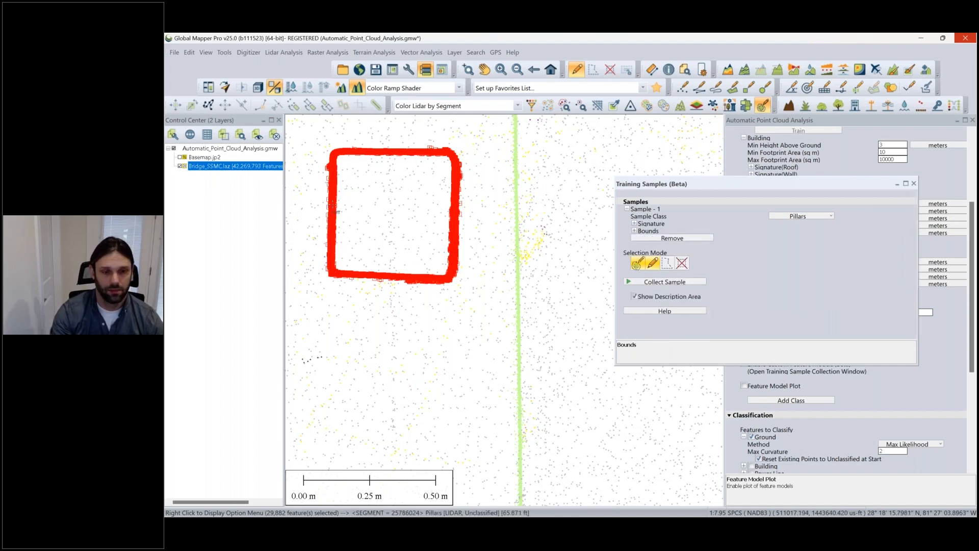
Collect a second training sample with the neighbouring pillar's segment added to the selection, and set its sample class to Pole
scroll(394, 253, down, 4)
middle_drag(408, 326, 450, 238)
scroll(456, 300, up, 2)
scroll(447, 308, up, 3)
click(411, 323)
scroll(411, 322, down, 5)
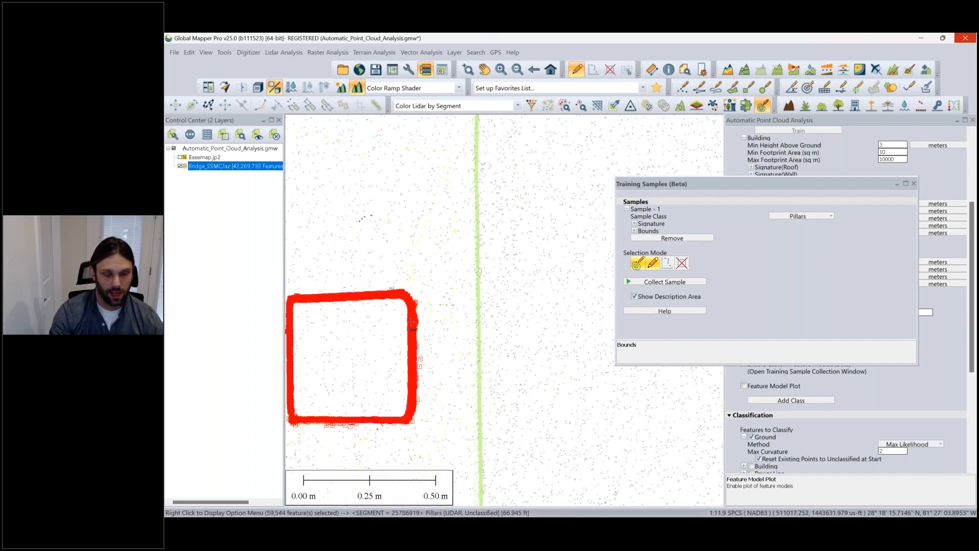
click(660, 281)
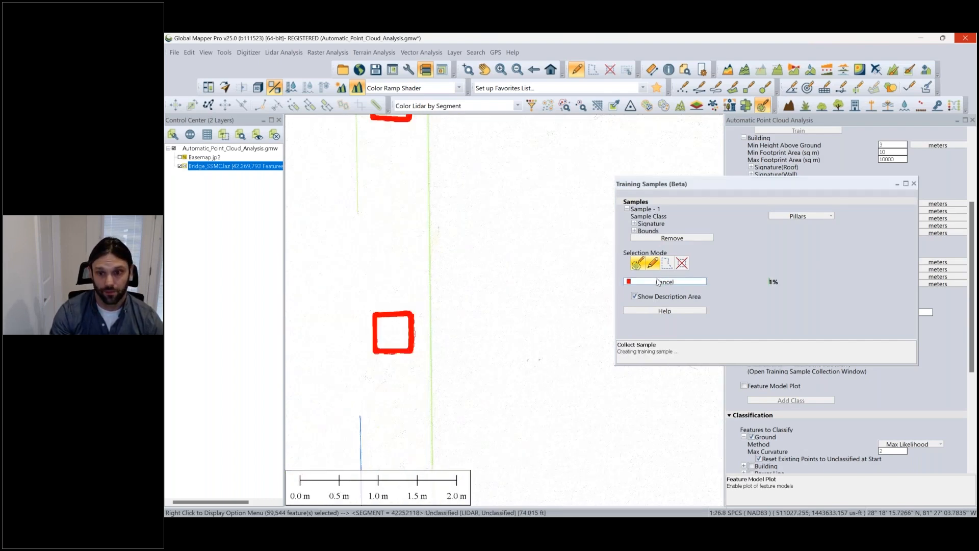
click(813, 252)
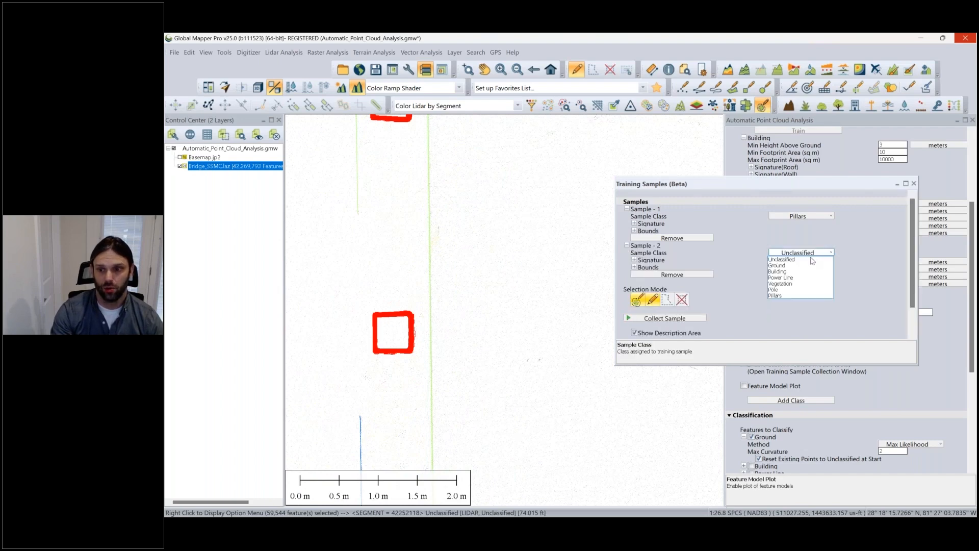
click(801, 289)
Collect a third training sample with the next pillar's segment added to the selection
scroll(386, 304, down, 5)
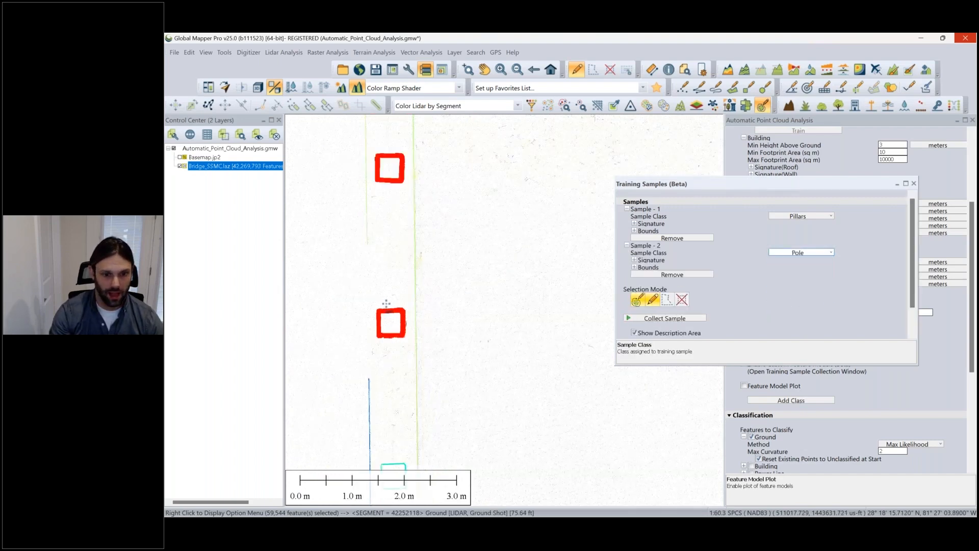
scroll(451, 254, up, 8)
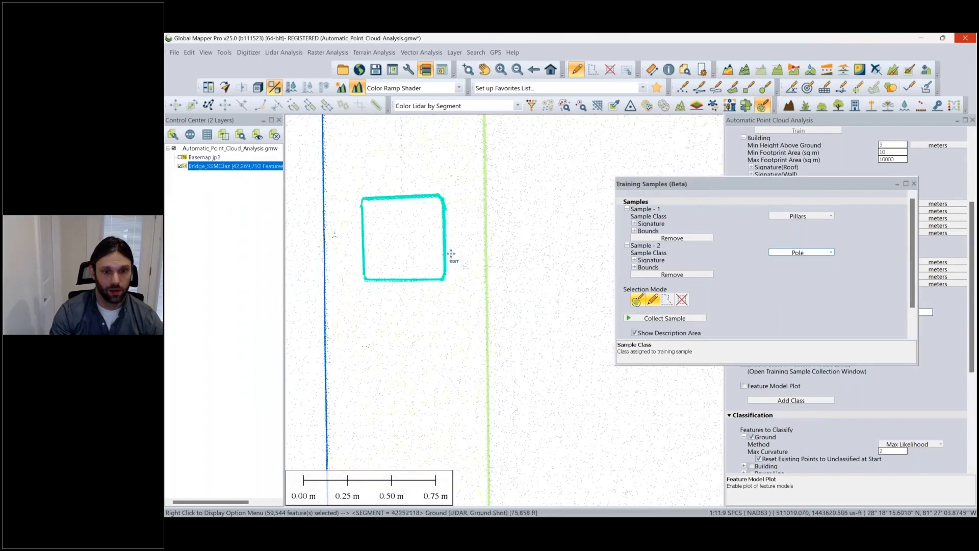
click(444, 216)
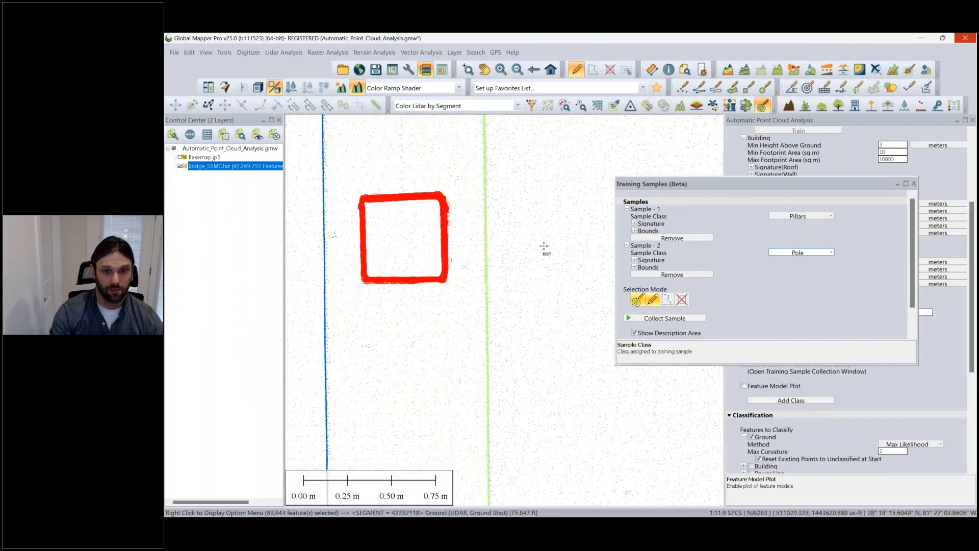
click(664, 318)
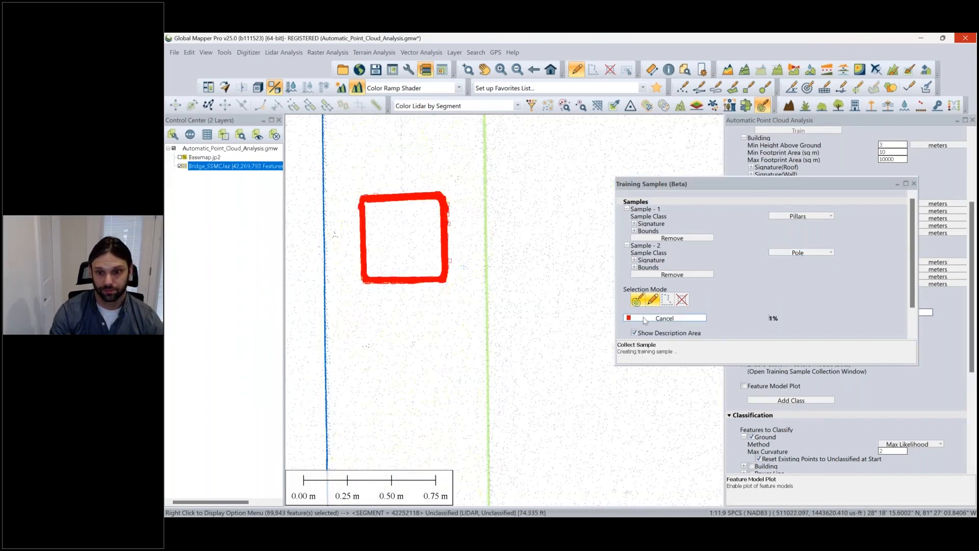
Assign the second and third training samples to the Pillars class
click(816, 253)
click(796, 295)
click(799, 289)
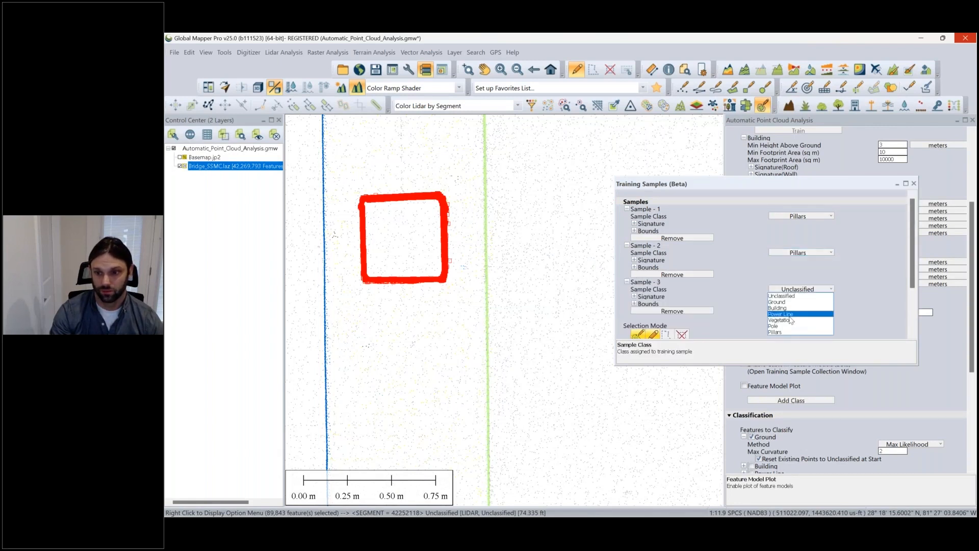
click(789, 333)
Move the training samples window clear of the class settings and train the Pillars class from the collected samples
drag(798, 190, 548, 186)
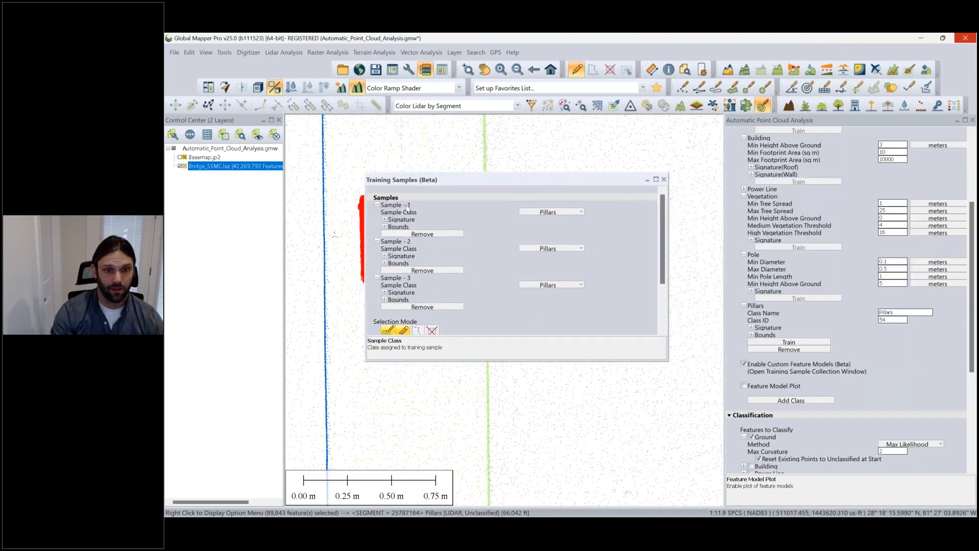
scroll(416, 207, down, 1)
scroll(629, 385, down, 3)
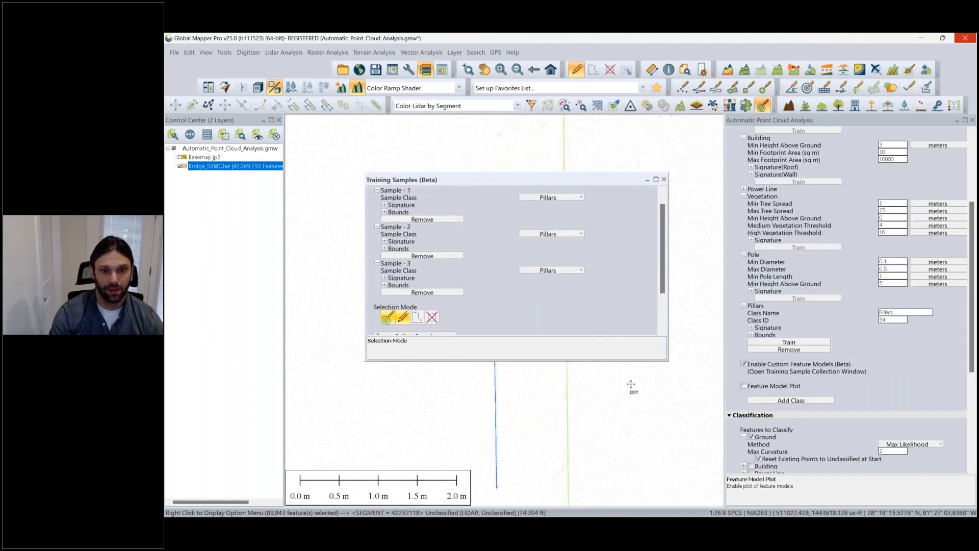
drag(530, 189, 511, 237)
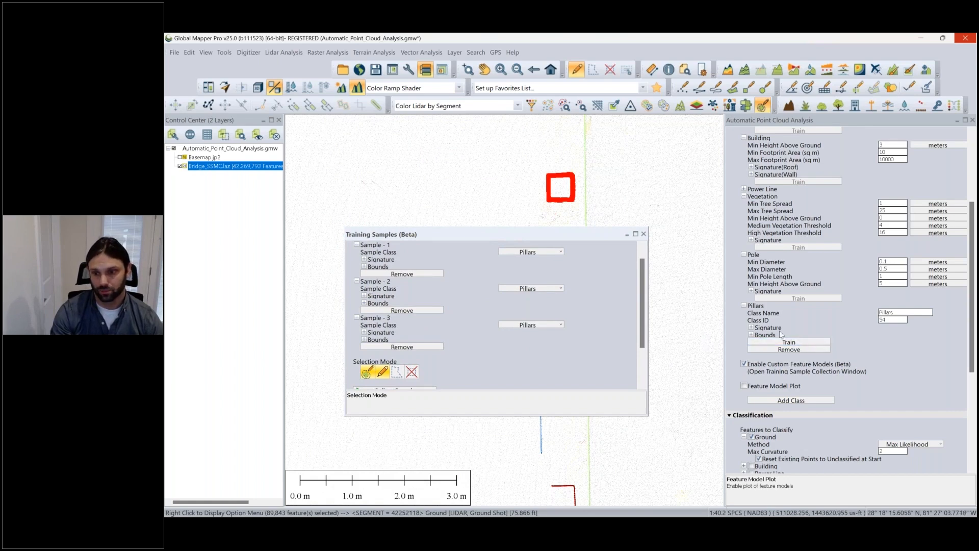
click(789, 341)
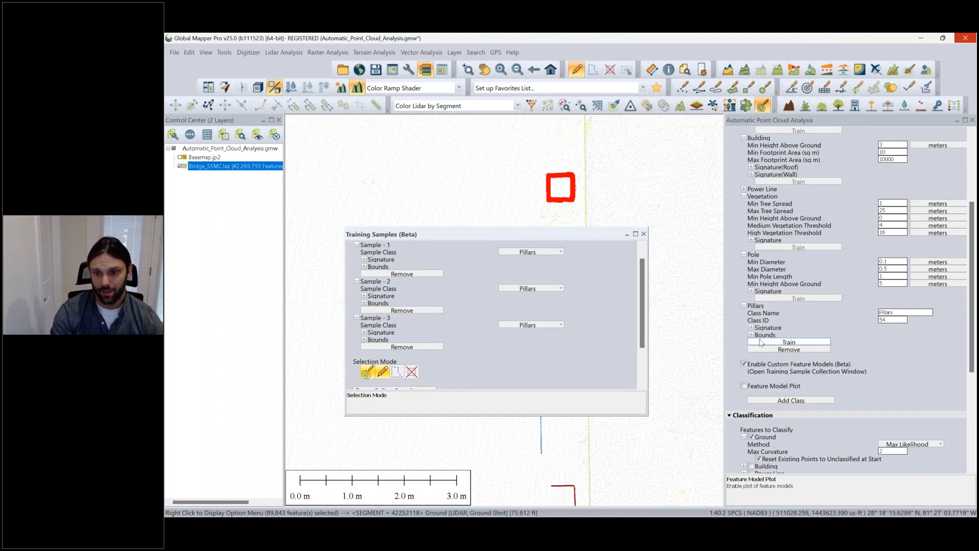
Review the trained Signature values of the Pillars class and collapse its settings
click(750, 327)
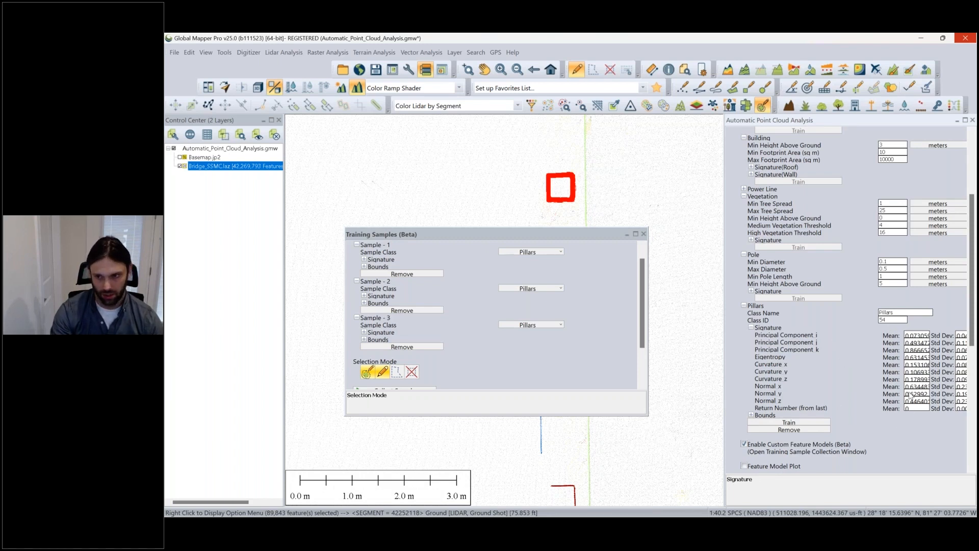
click(751, 328)
click(743, 305)
Make Pillars the only feature to classify, disabling Vegetation, Pole, Ground and Ground's reset of existing points to unclassified
scroll(765, 339, down, 5)
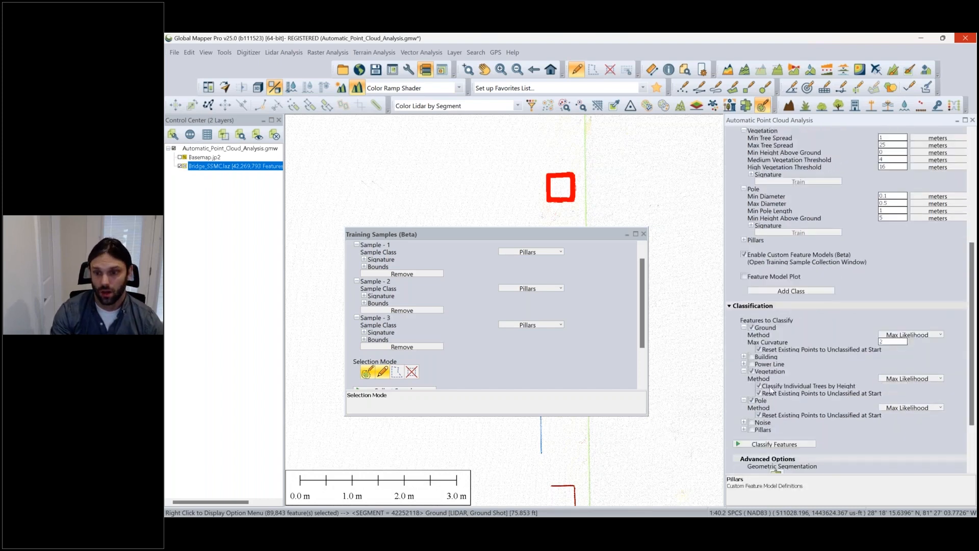
click(751, 335)
click(759, 313)
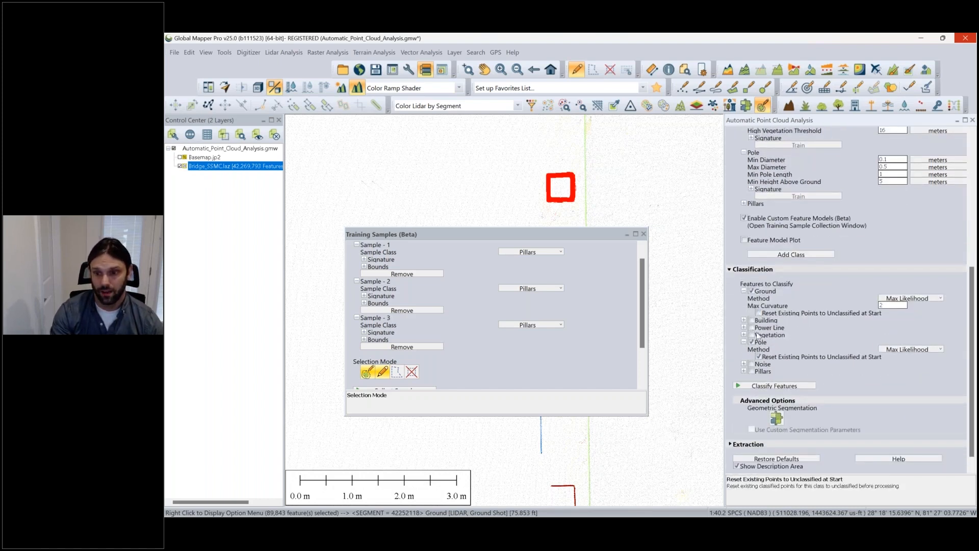
click(752, 342)
click(751, 356)
scroll(793, 372, down, 1)
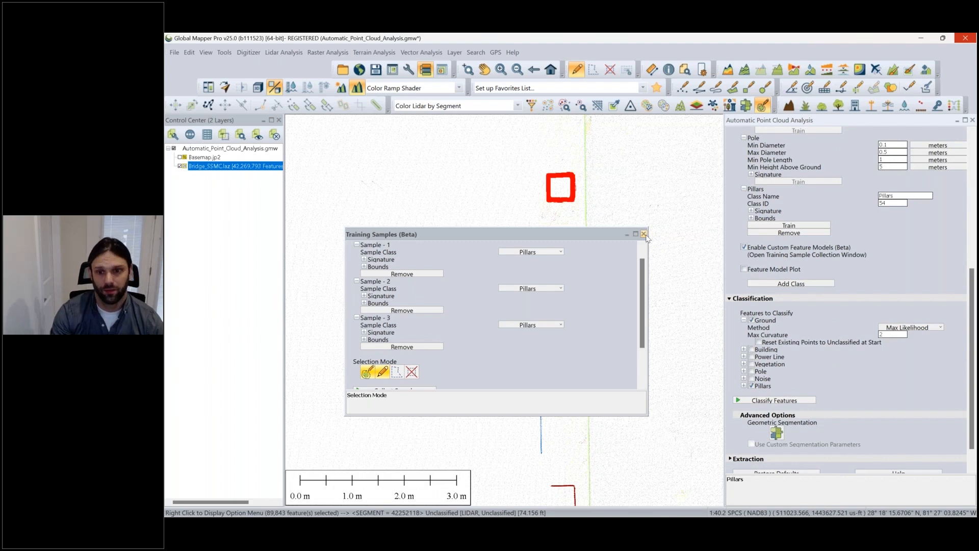
drag(598, 234, 650, 233)
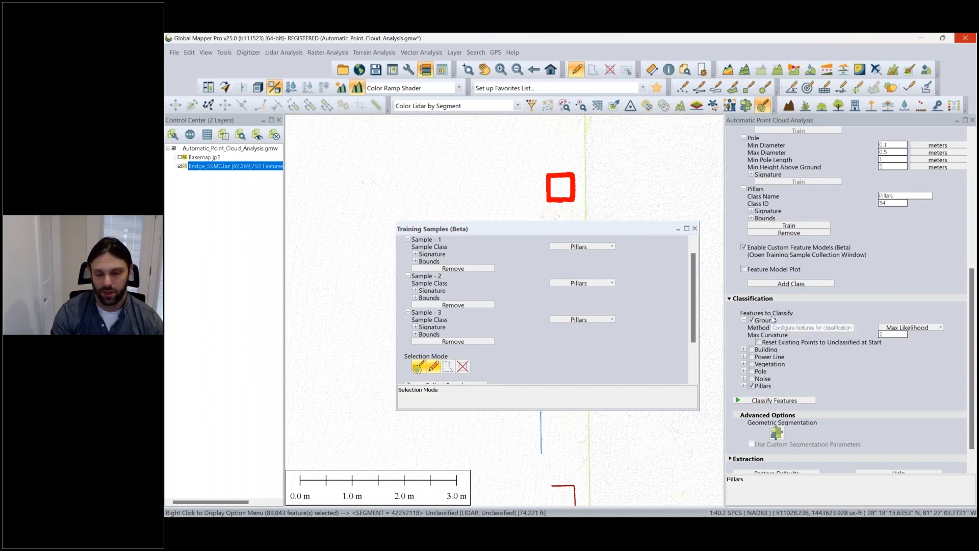
click(751, 320)
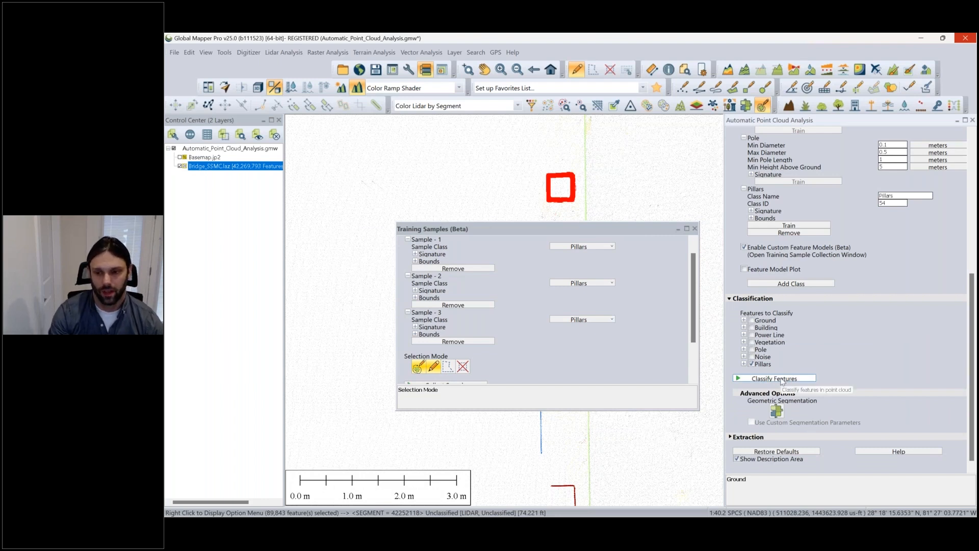
Close the training samples window and color the lidar by classification
click(696, 230)
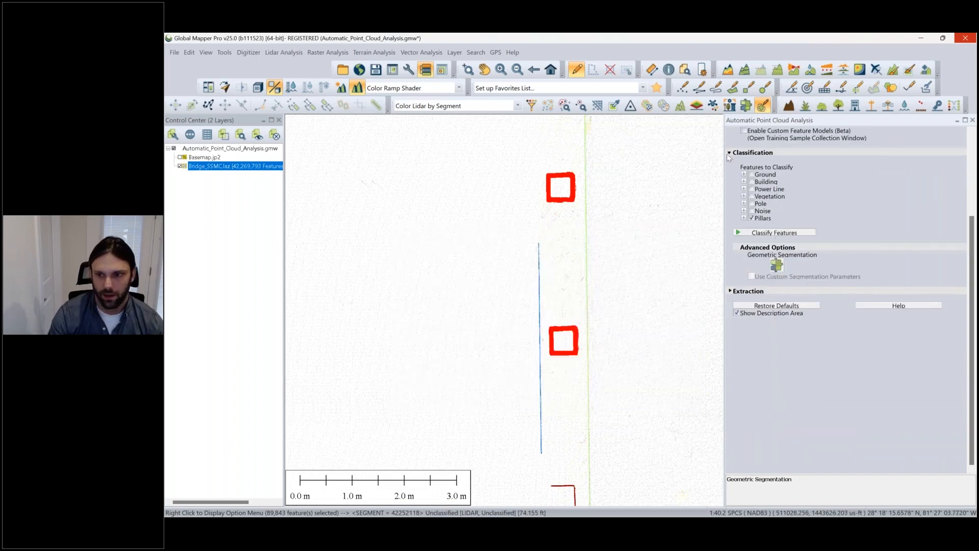
scroll(770, 227, up, 3)
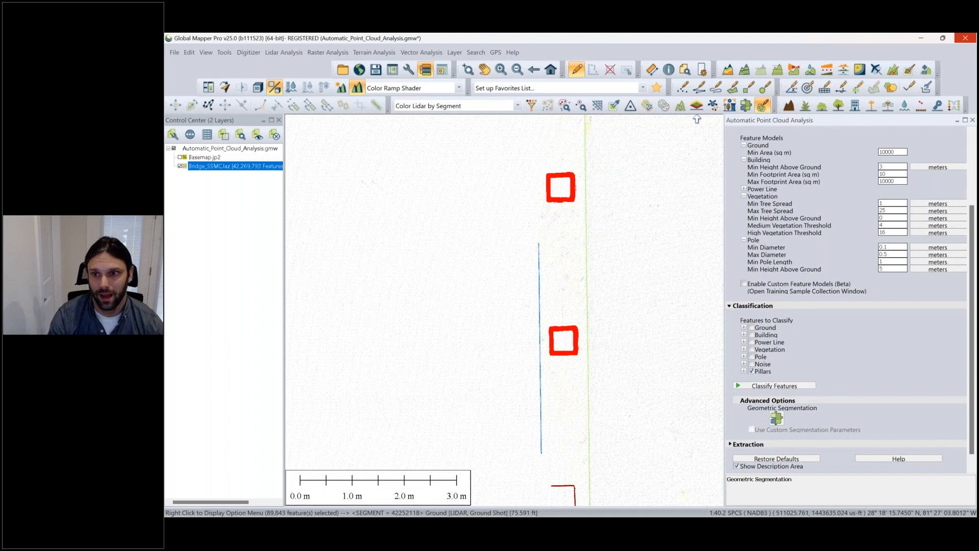
scroll(497, 233, down, 3)
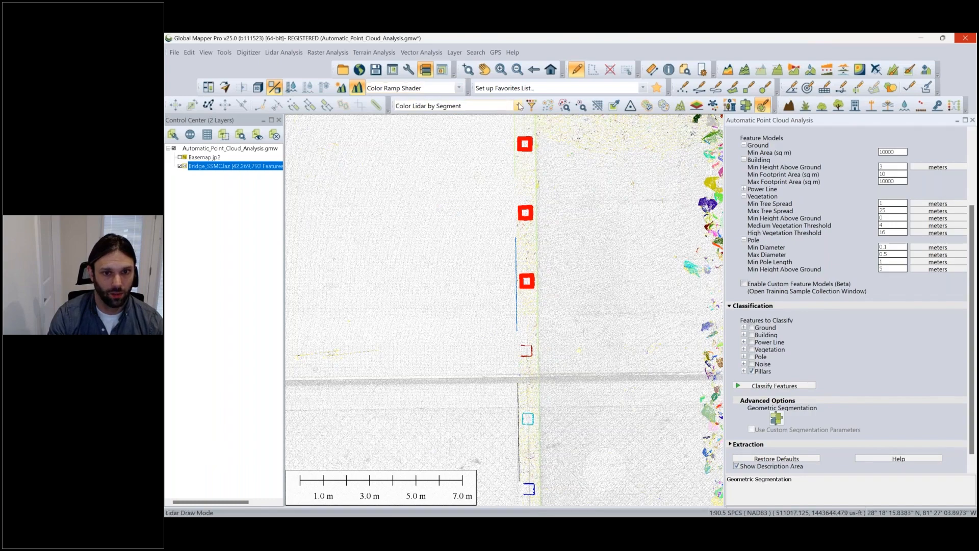
click(444, 106)
click(436, 151)
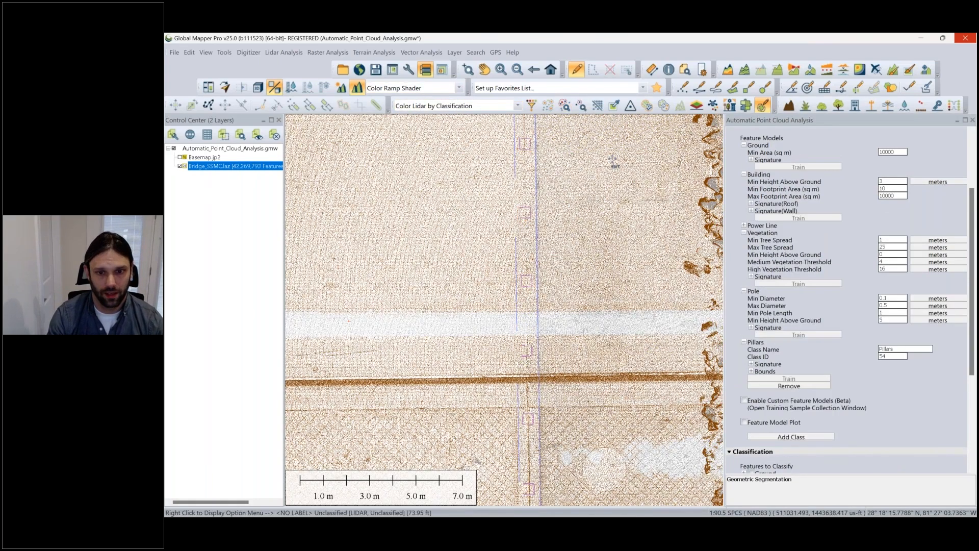
Examine the classified pillars in the map and from beneath the bridge in the 3D Viewer
scroll(587, 218, down, 2)
scroll(587, 218, up, 3)
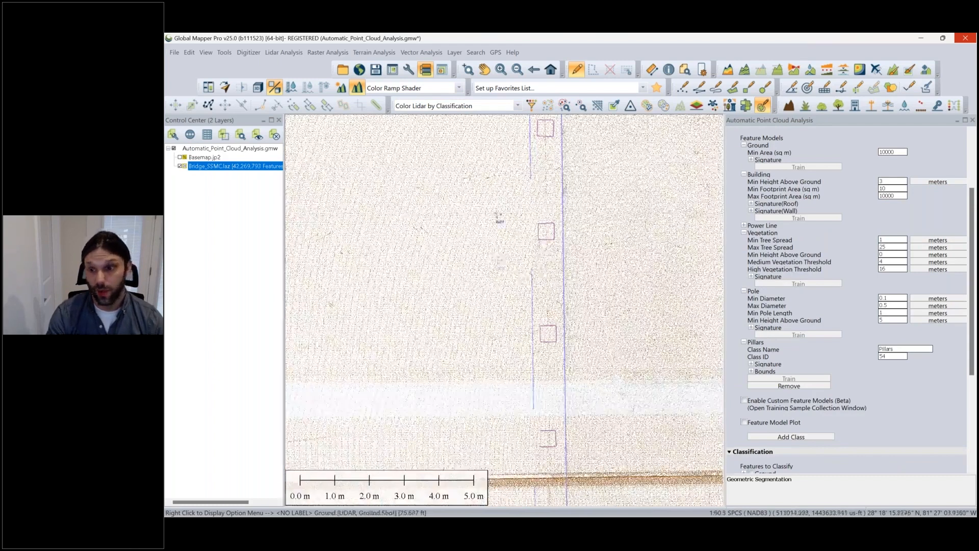
scroll(554, 239, up, 2)
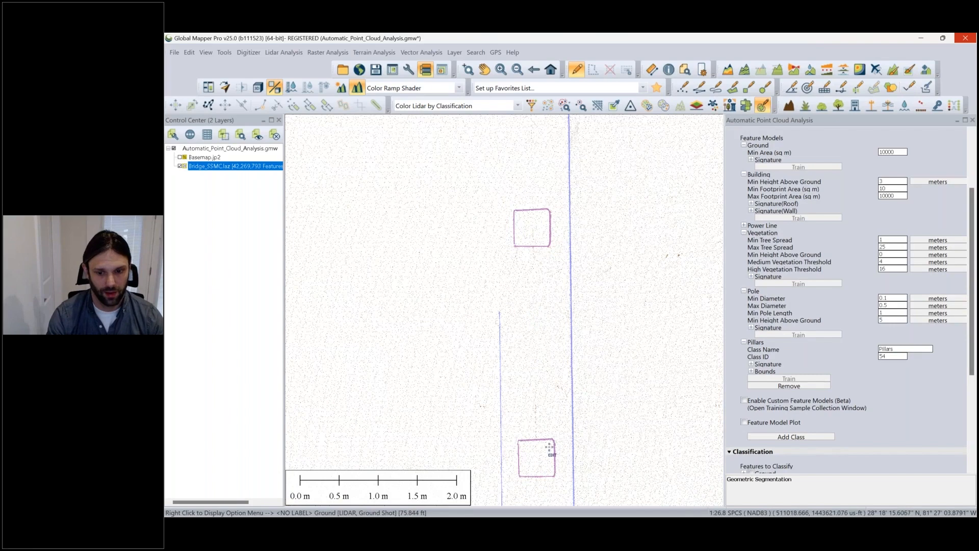
scroll(555, 409, down, 3)
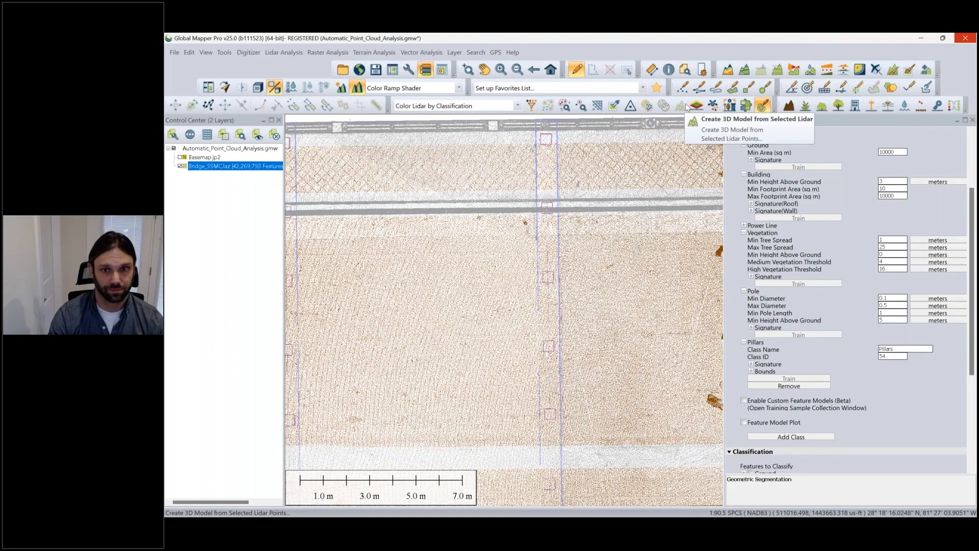
click(258, 88)
drag(588, 340, 593, 390)
drag(537, 402, 591, 398)
drag(686, 398, 436, 394)
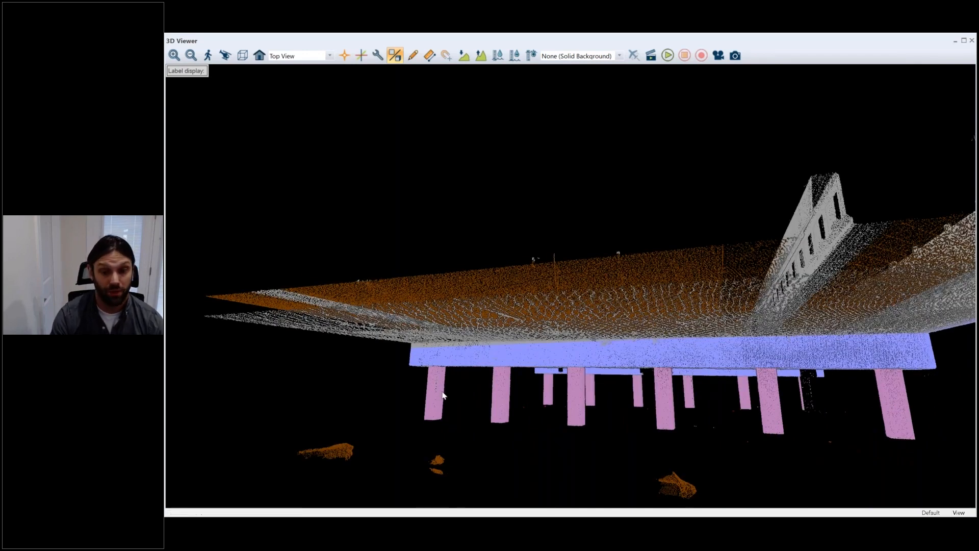
drag(490, 397, 599, 411)
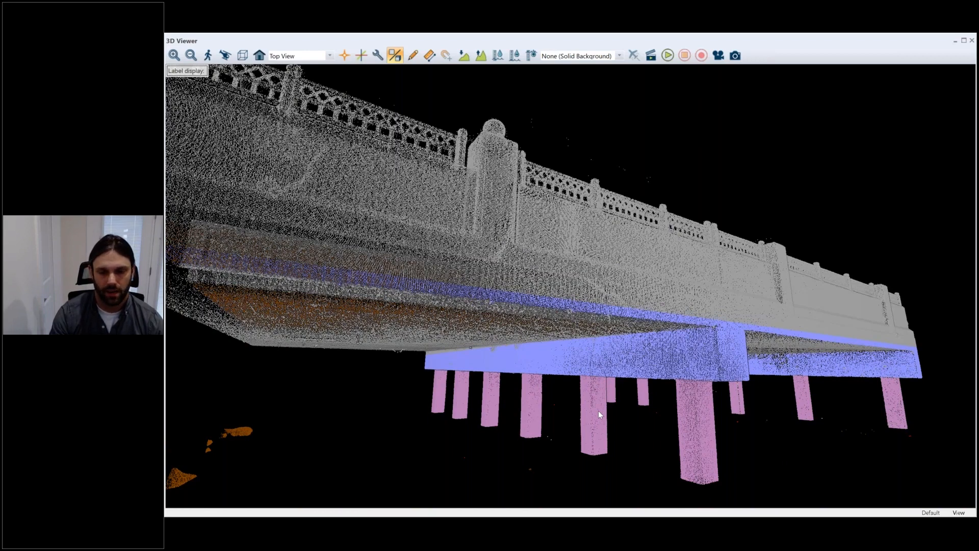
drag(594, 409, 595, 413)
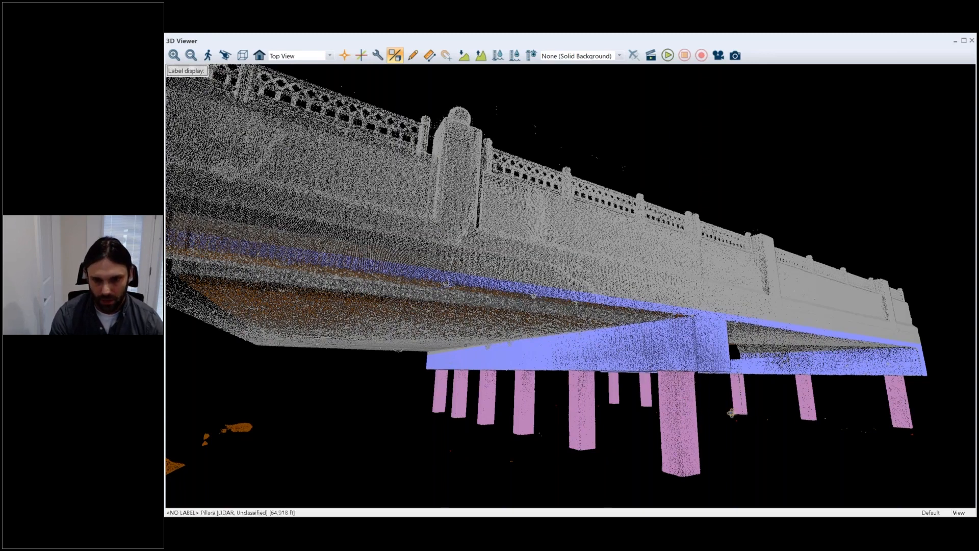
drag(731, 413, 612, 407)
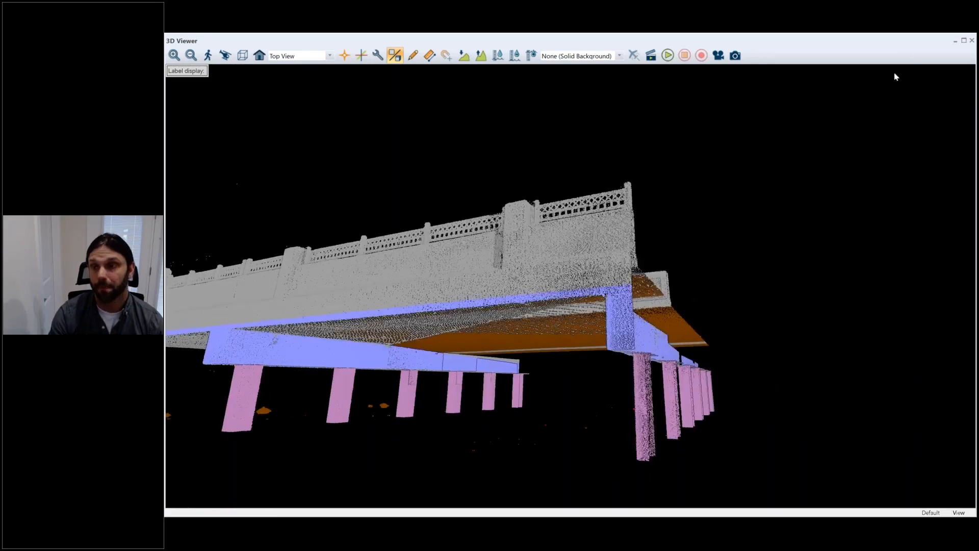
Close the 3D Viewer and color the lidar by segment
click(972, 41)
click(518, 105)
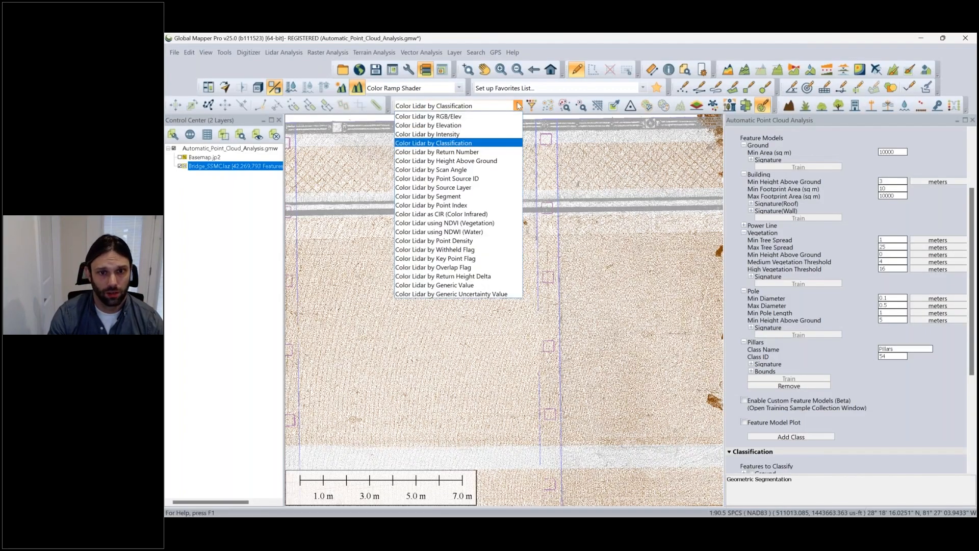
click(433, 196)
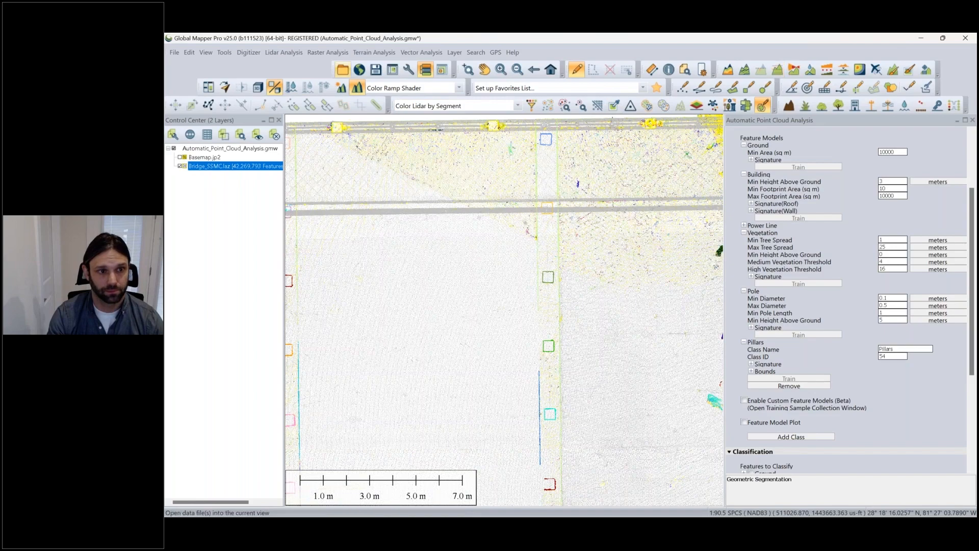
Inspect the individual pillar and beam segments beneath the bridge in the 3D Viewer
click(258, 88)
drag(615, 304, 604, 232)
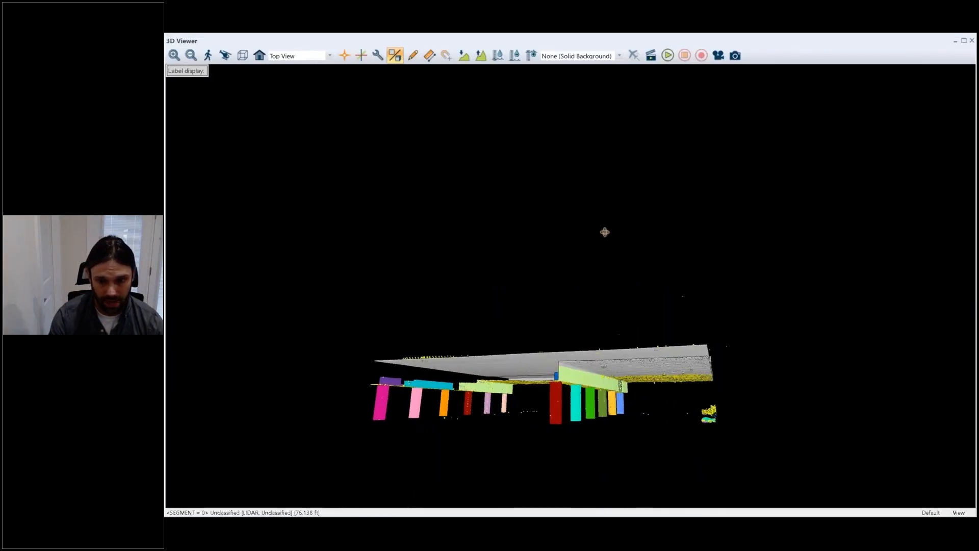
scroll(577, 410, up, 2)
drag(578, 410, 568, 442)
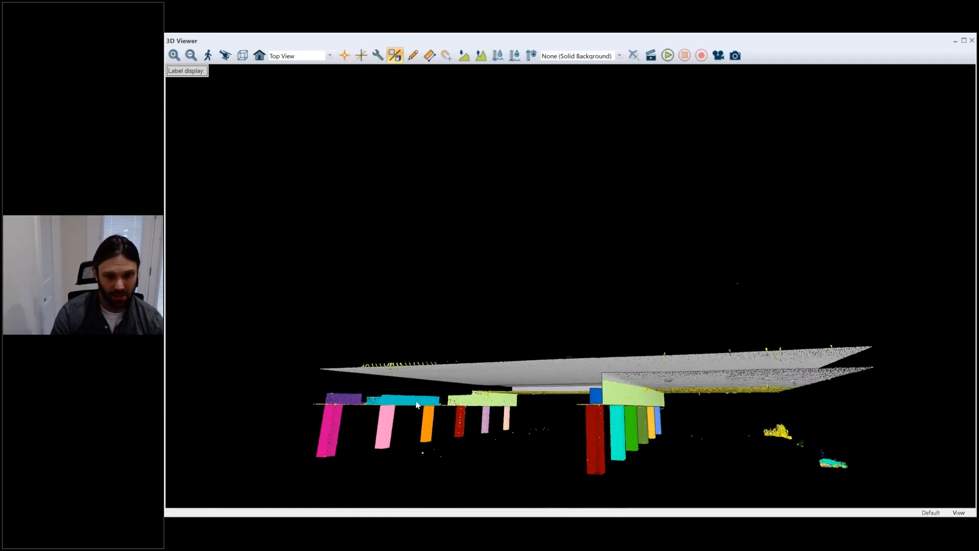
drag(367, 408, 378, 414)
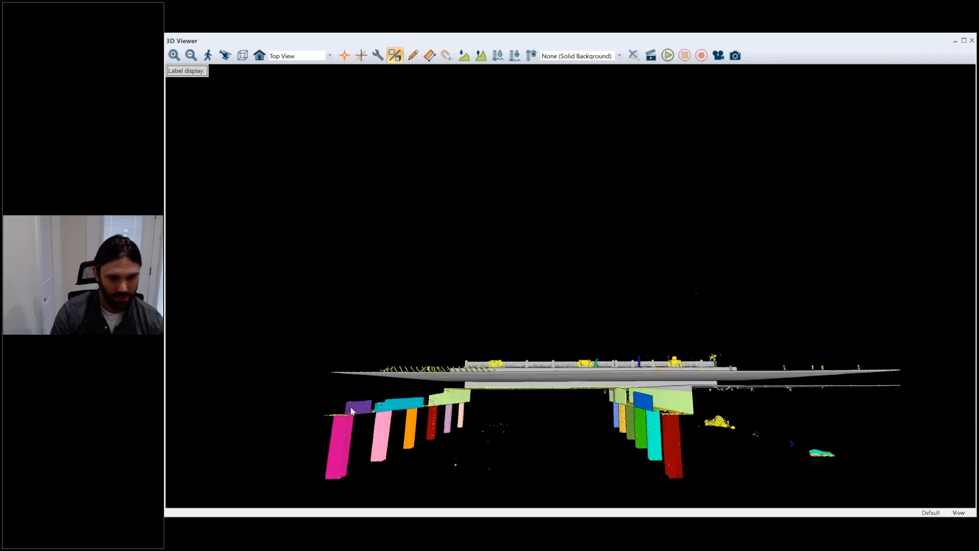
drag(607, 419, 651, 410)
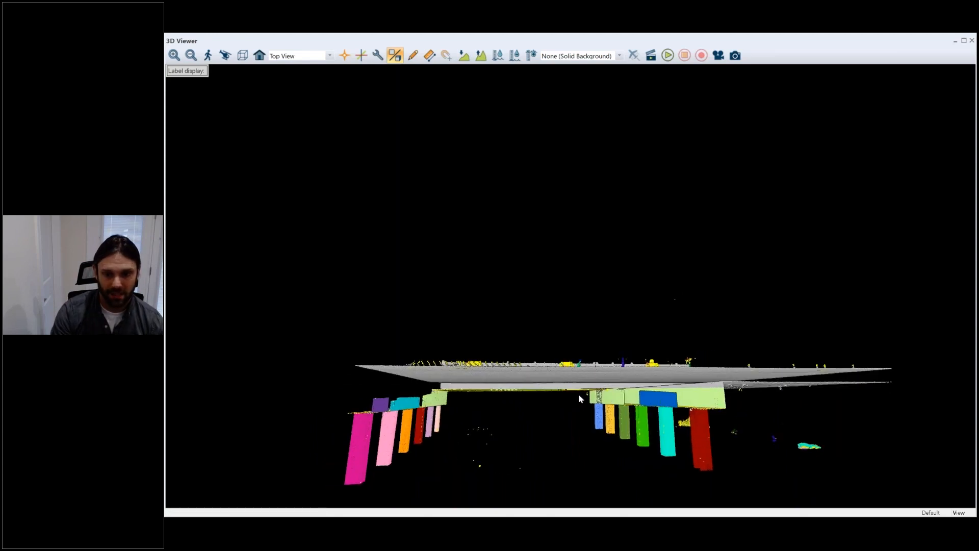
drag(521, 427, 729, 215)
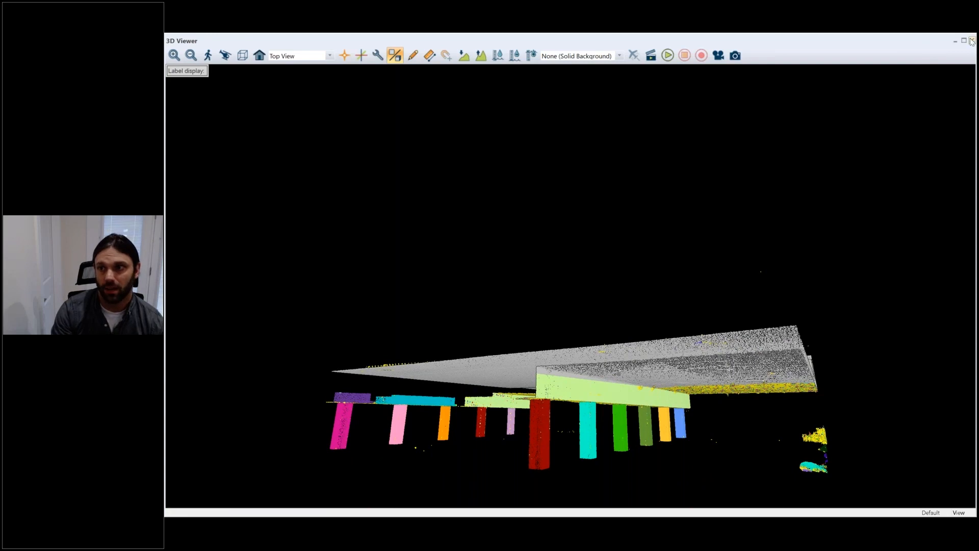
Dock the 3D Viewer beside the map and color the lidar by classification
drag(880, 35, 494, 309)
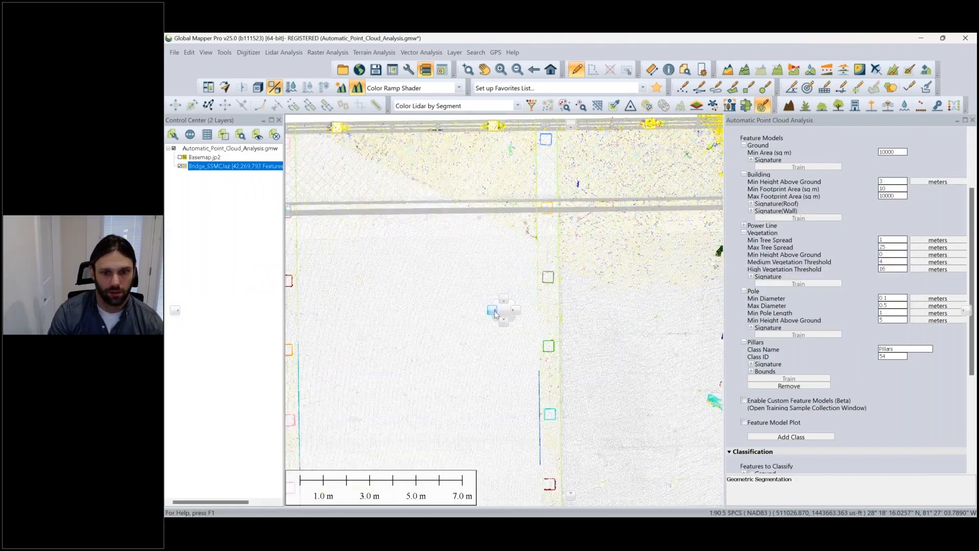
click(518, 106)
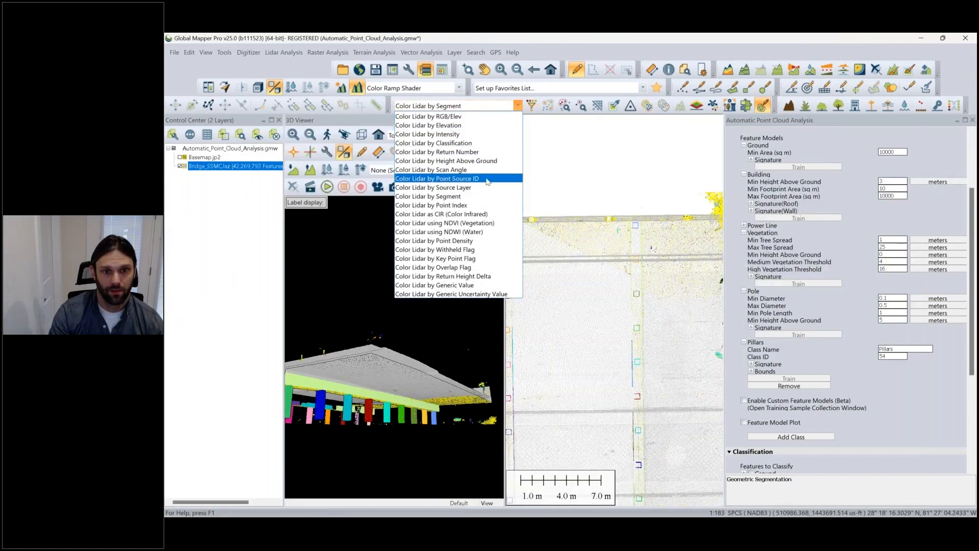
click(479, 143)
Inspect the classified pillars and cross beams beneath the bridge in the docked 3D Viewer
scroll(414, 394, up, 4)
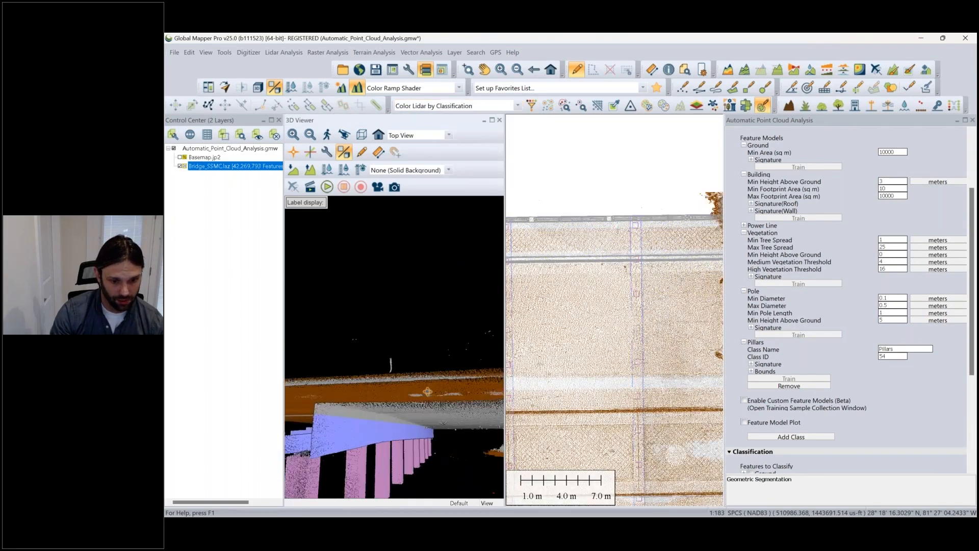
drag(411, 414, 394, 424)
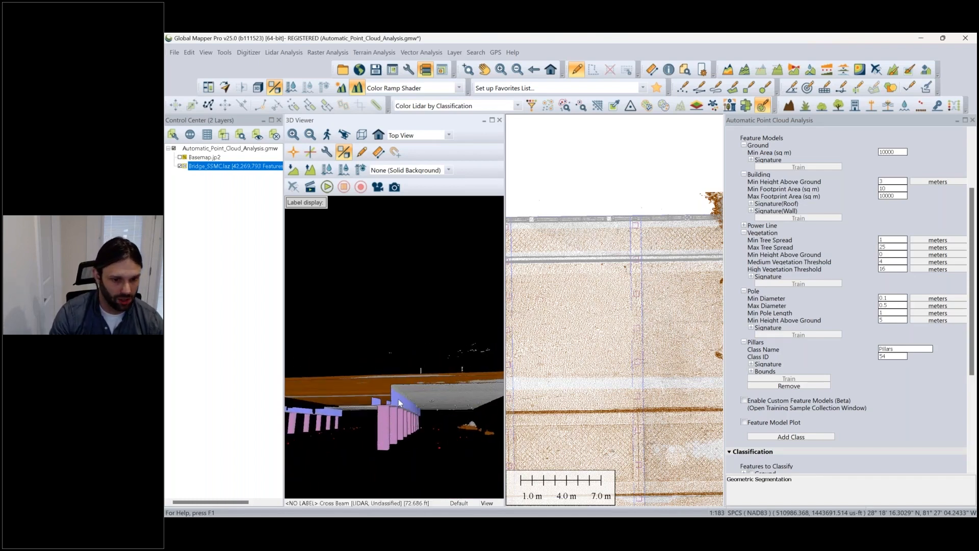
drag(394, 389, 312, 427)
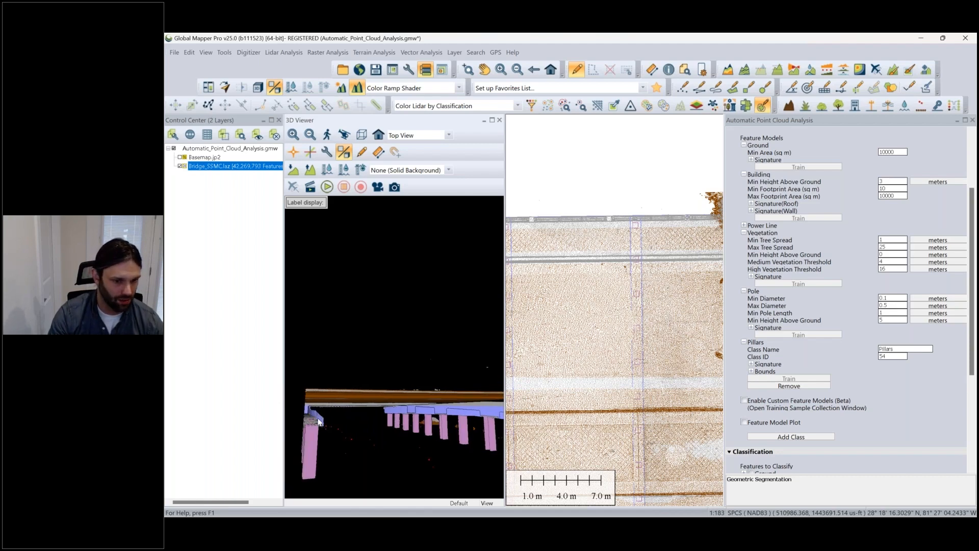
mouse_move(353, 417)
mouse_down()
mouse_move(364, 423)
mouse_move(355, 422)
mouse_up()
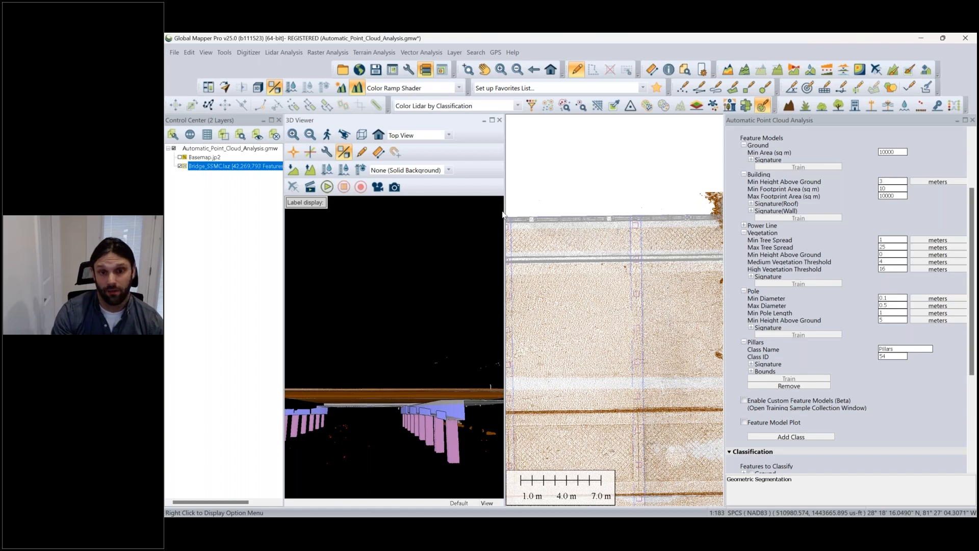
drag(427, 430, 410, 414)
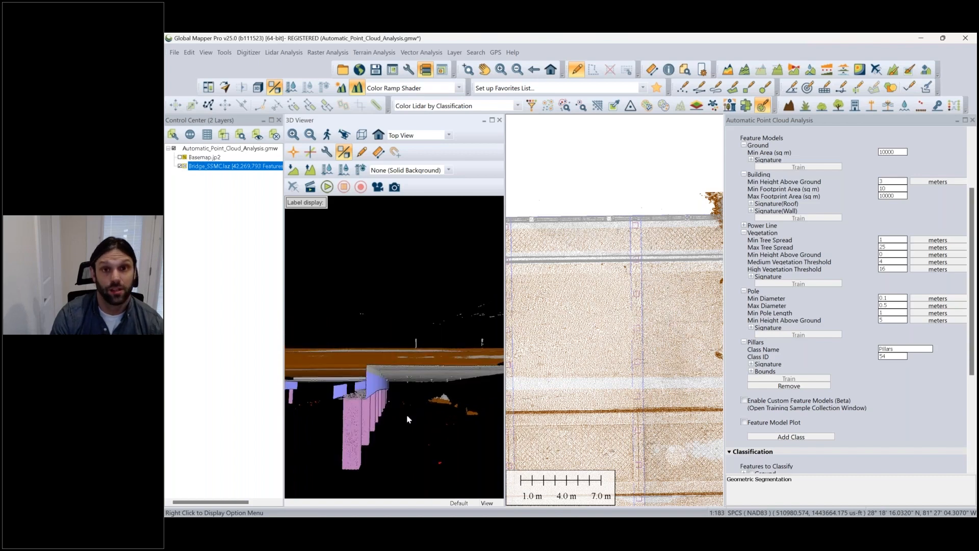
drag(403, 406, 399, 408)
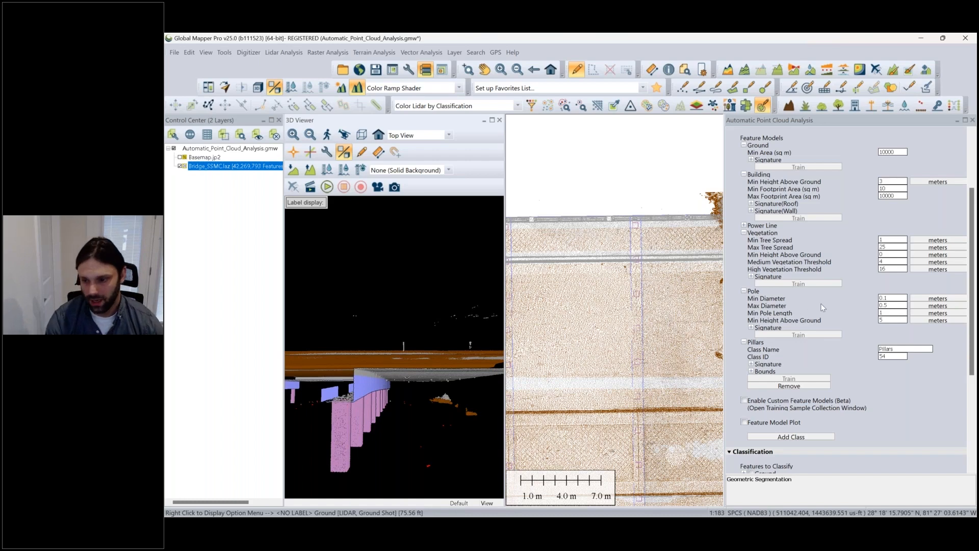
scroll(822, 307, up, 5)
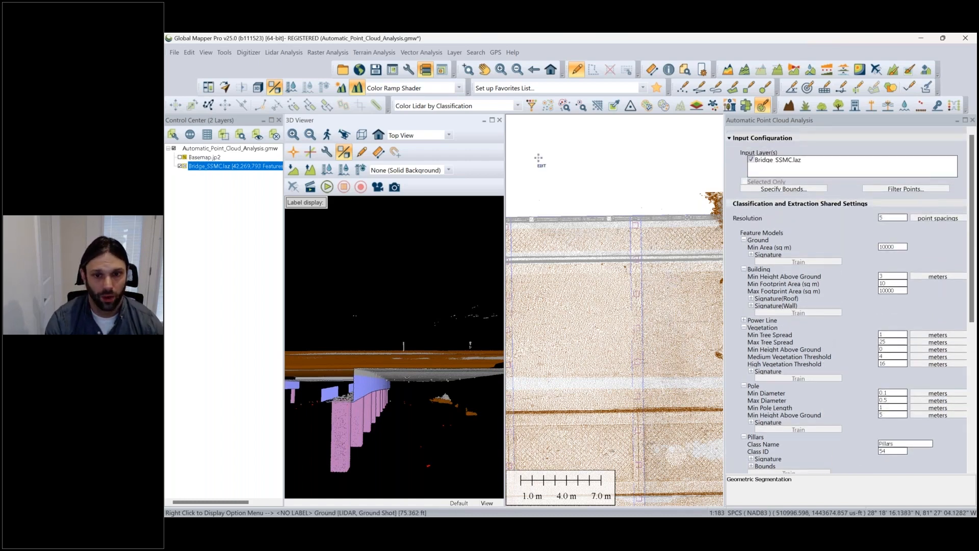
Close the 3D Viewer and select the points of one bridge pillar in the map
click(500, 120)
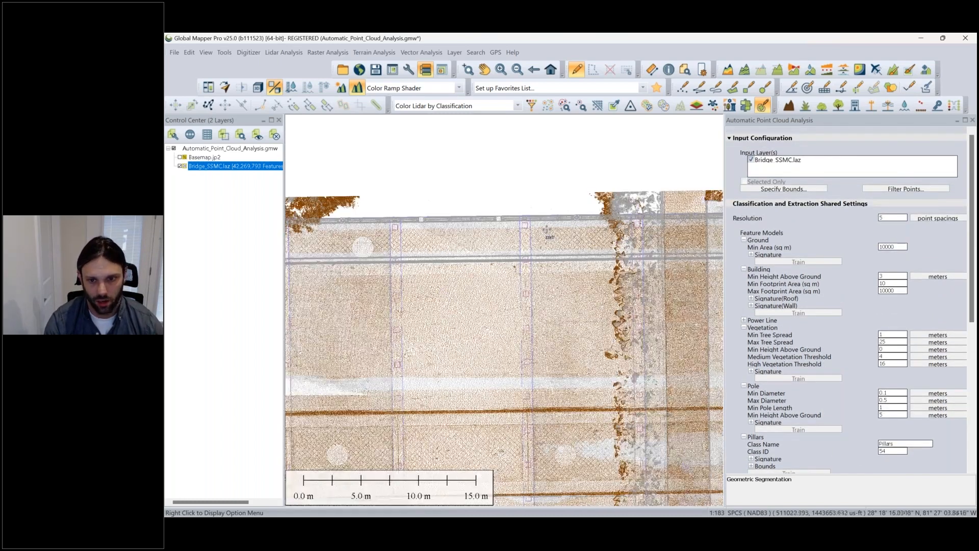
middle_drag(531, 342, 523, 247)
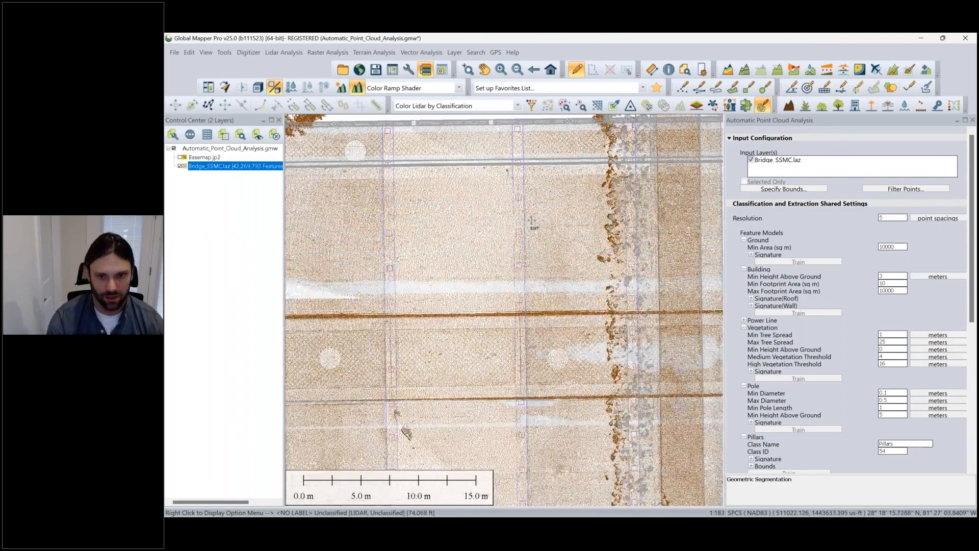
scroll(530, 220, up, 2)
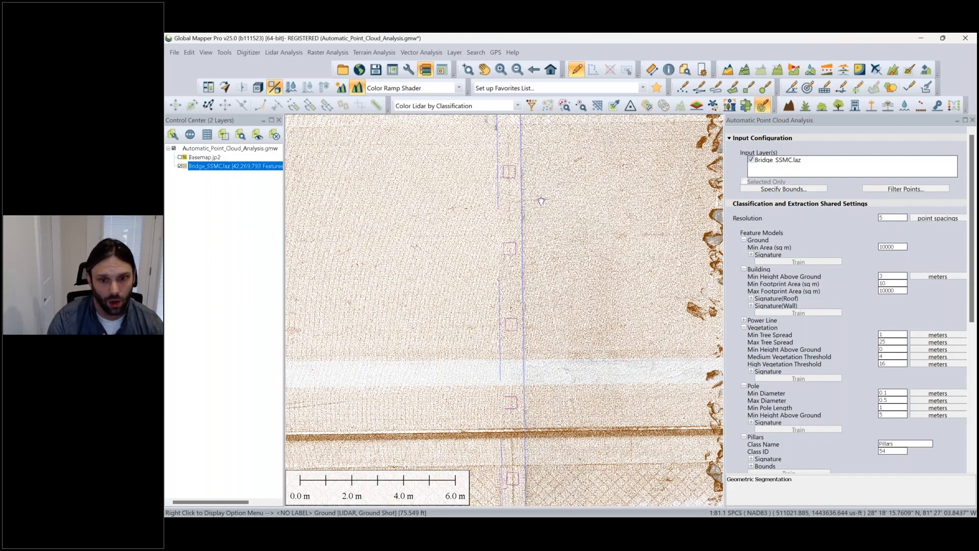
scroll(541, 201, up, 2)
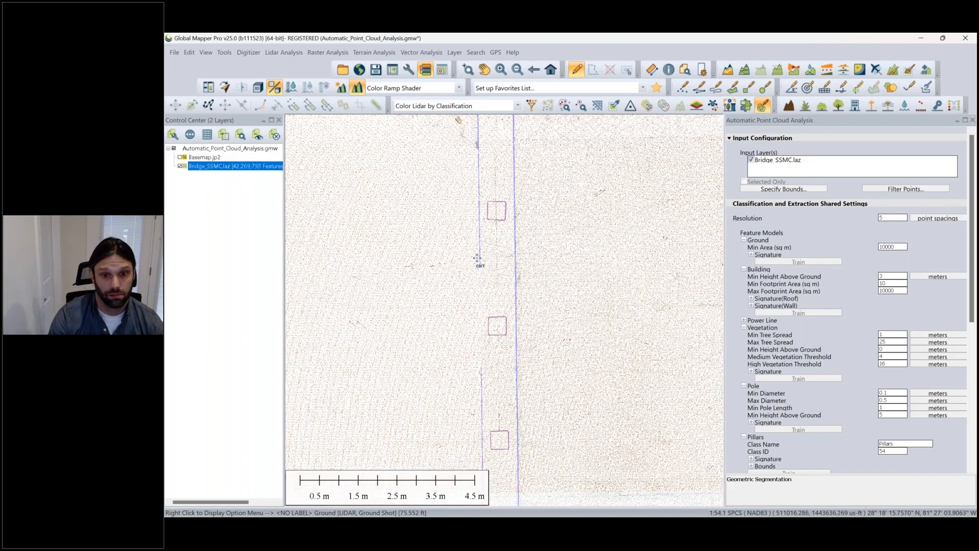
scroll(551, 201, up, 6)
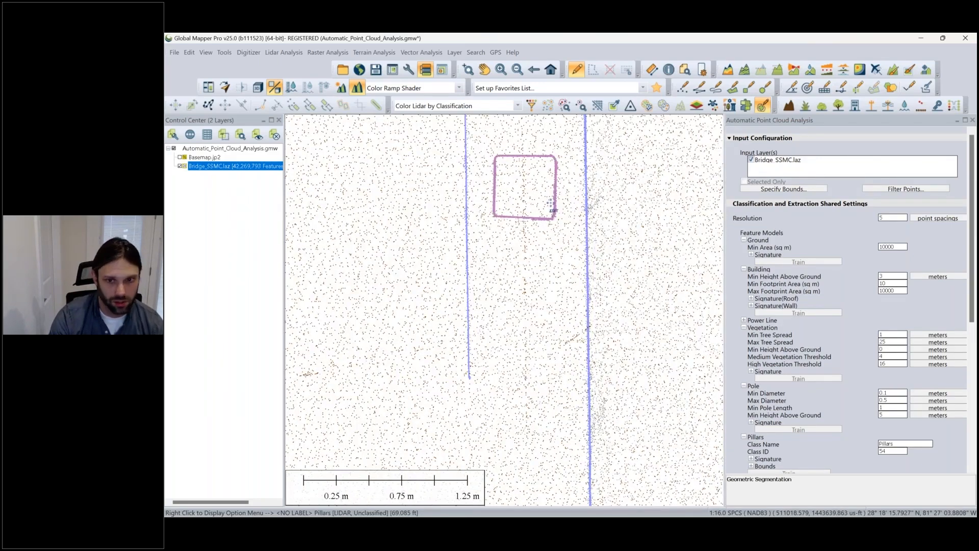
scroll(551, 219, down, 4)
scroll(491, 146, up, 6)
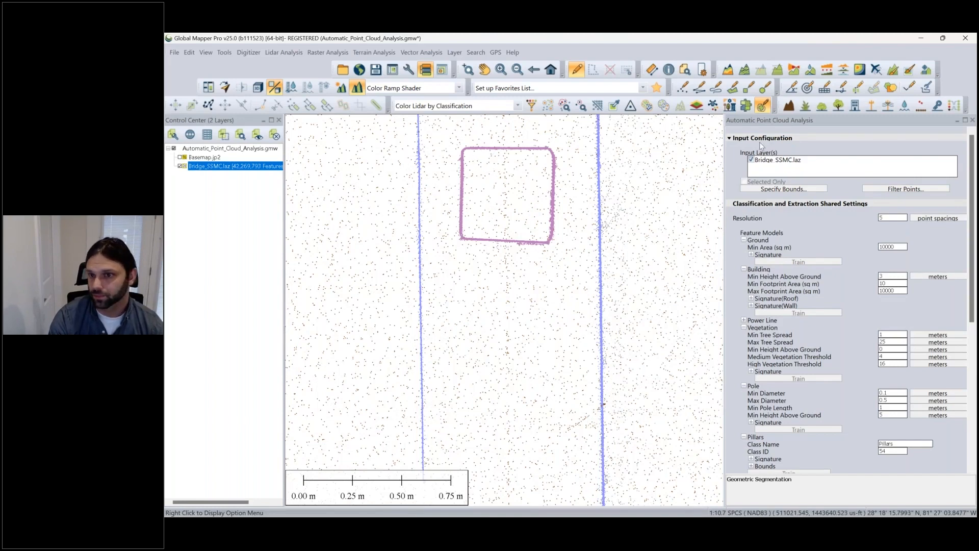
scroll(555, 165, up, 3)
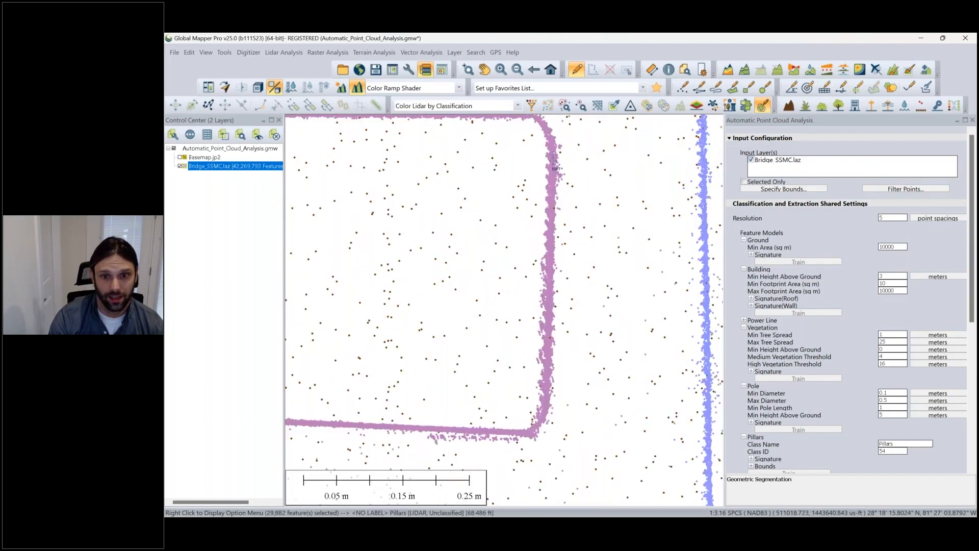
click(549, 198)
Add the points of the next two pillars down the same row to the selection
scroll(549, 198, down, 1)
scroll(548, 196, down, 3)
middle_drag(530, 401, 561, 255)
middle_drag(616, 439, 599, 303)
scroll(598, 293, up, 3)
ctrl+click(596, 283)
scroll(596, 283, down, 4)
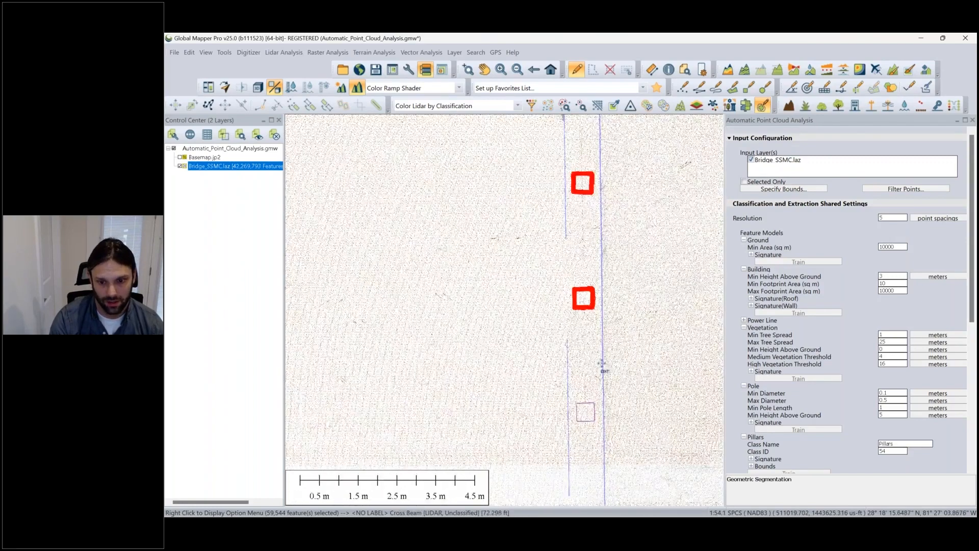
scroll(590, 395, up, 5)
ctrl+click(598, 375)
scroll(599, 375, down, 4)
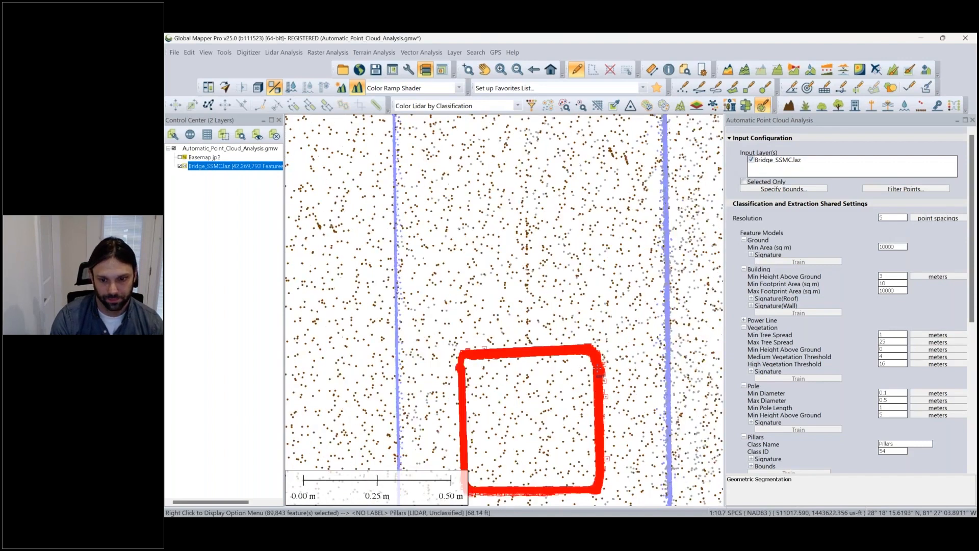
scroll(598, 368, down, 2)
middle_drag(621, 309, 586, 350)
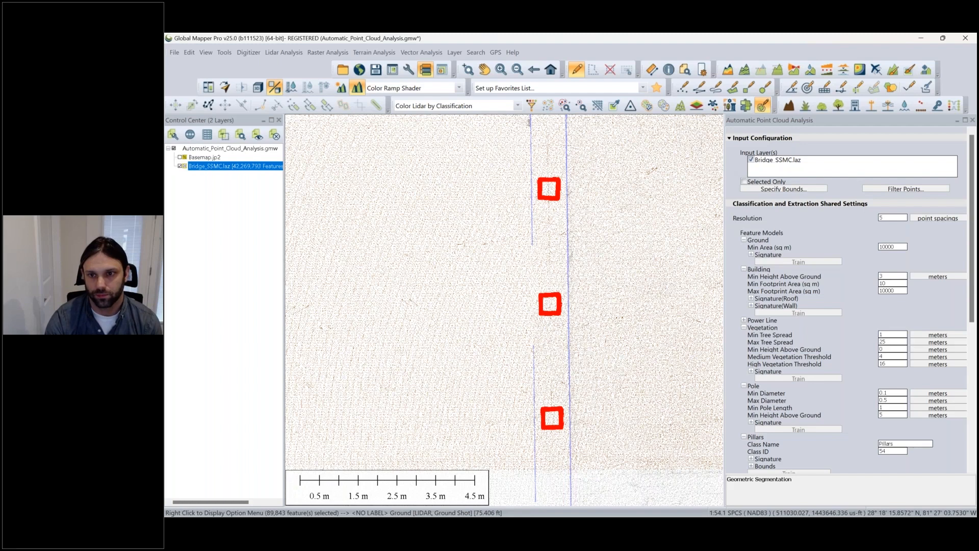
Create a 3D surface mesh from the selected pillar points using the Poisson method with 100000 maximum points, and clear the selection
click(680, 105)
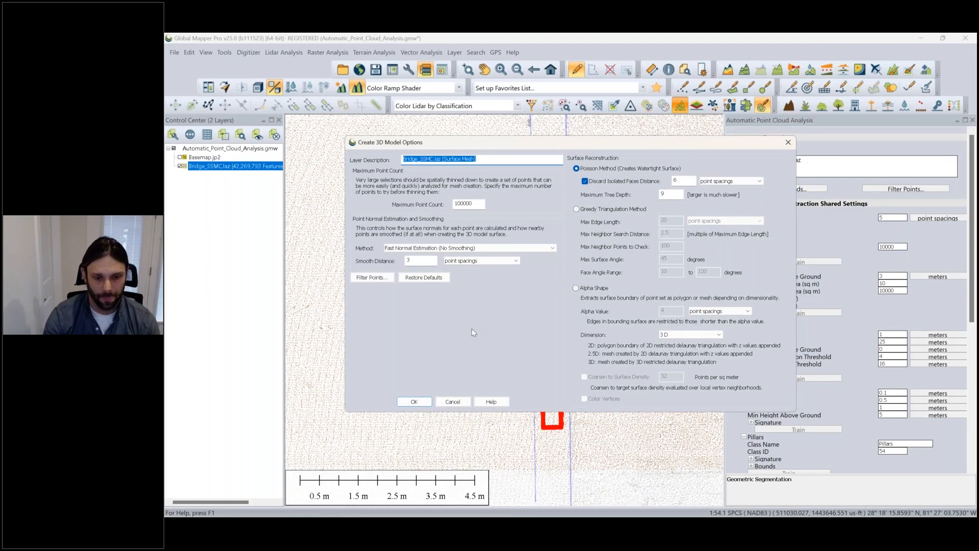
drag(591, 149, 681, 146)
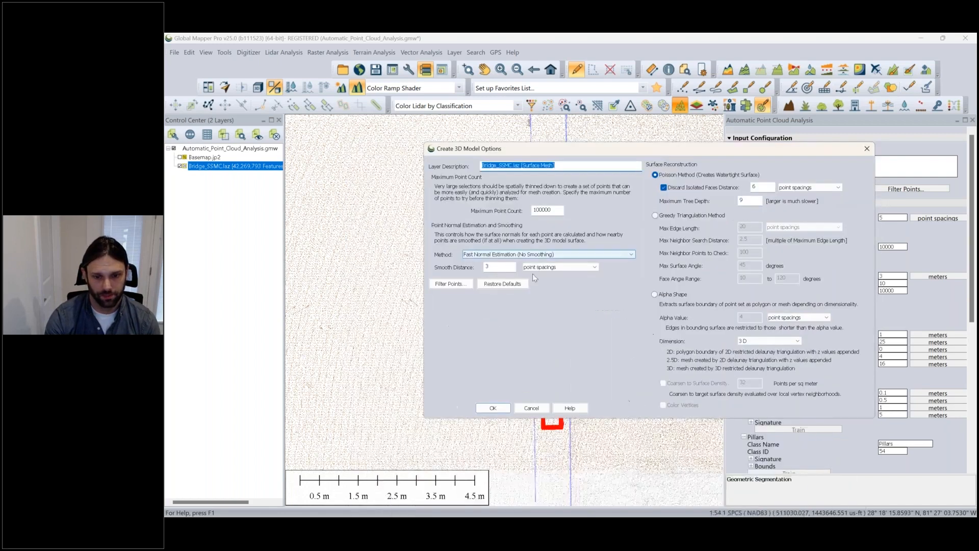
click(493, 408)
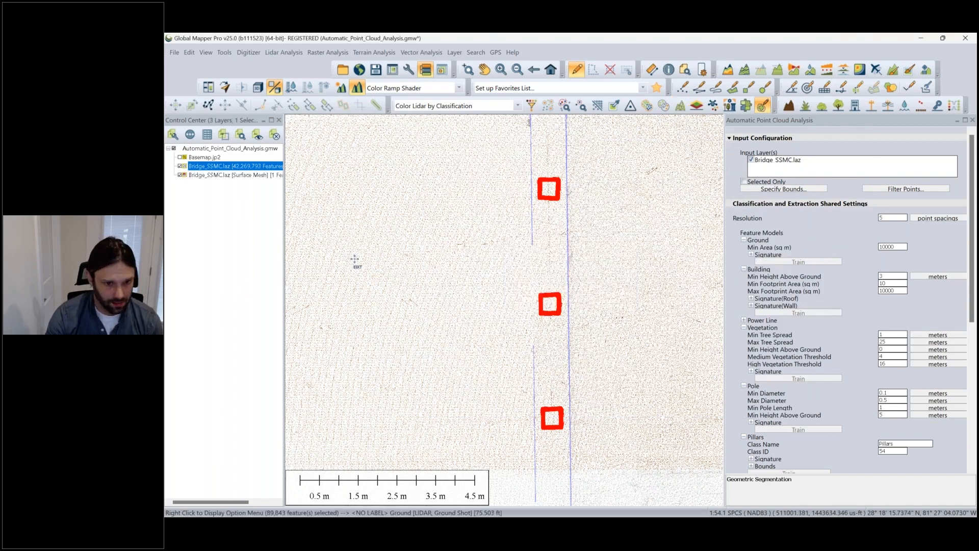
click(396, 262)
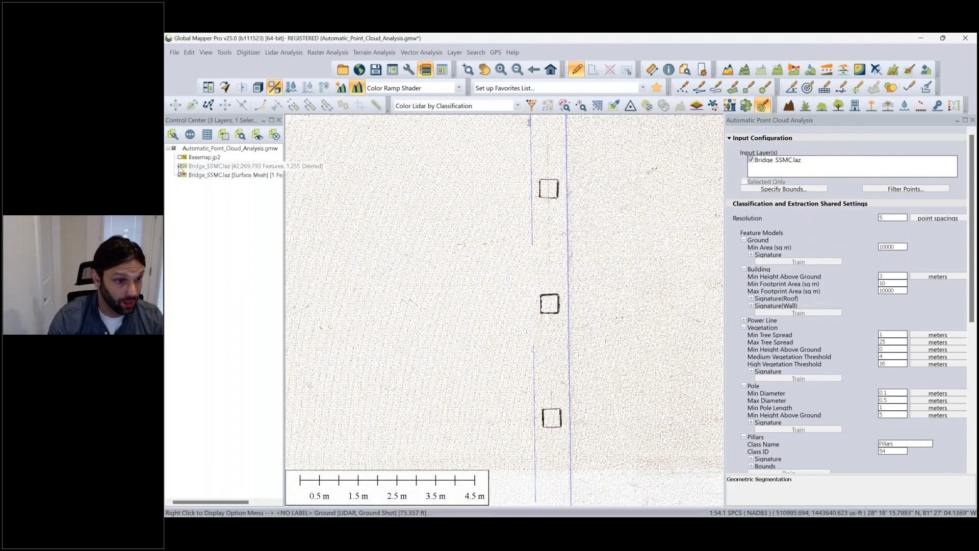
Color the lidar by RGB/Elev and hide the Bridge_SSMC.laz point cloud layer to isolate the pillar meshes
click(477, 106)
click(478, 117)
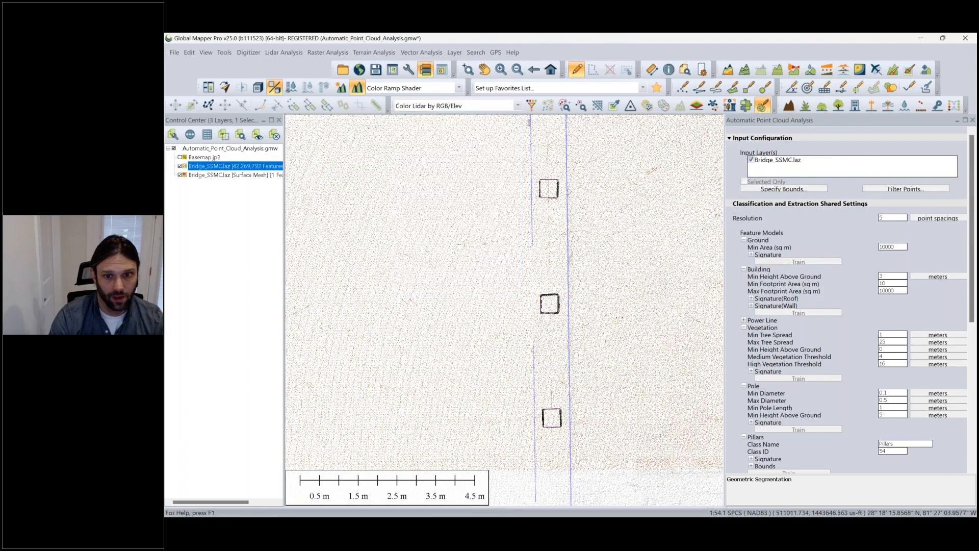
click(180, 165)
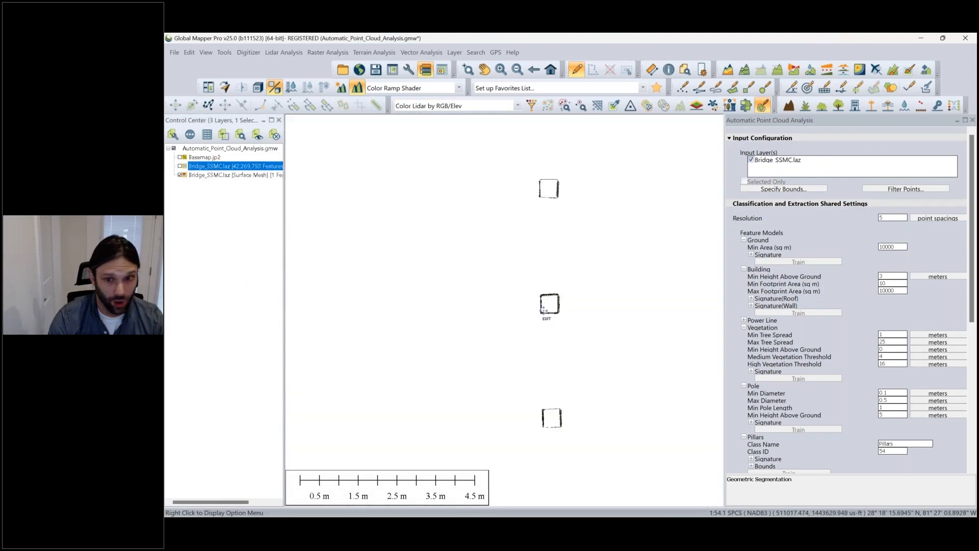
scroll(546, 185, up, 3)
scroll(574, 212, down, 1)
scroll(557, 218, down, 2)
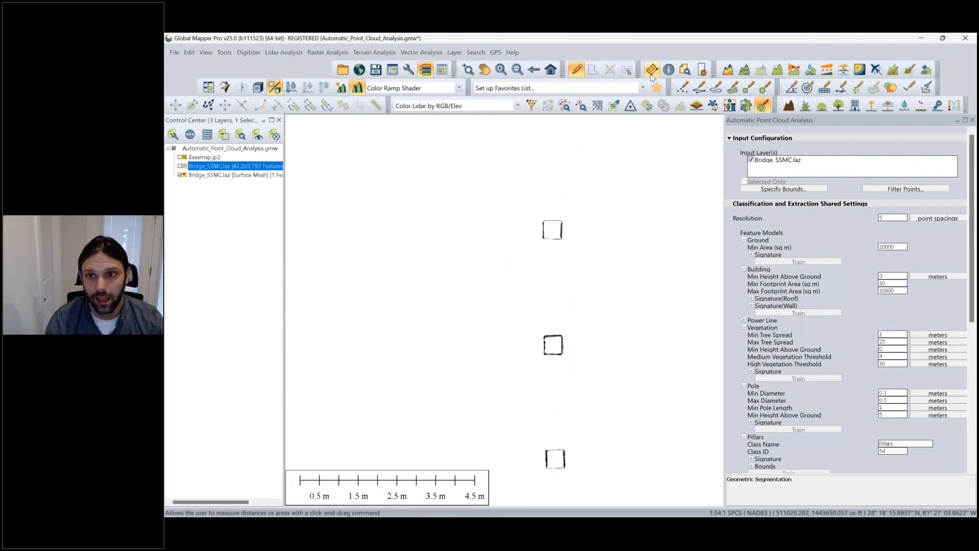
Open the 3D Viewer maximized and set its sky background to Tropical Sunny Day
click(258, 89)
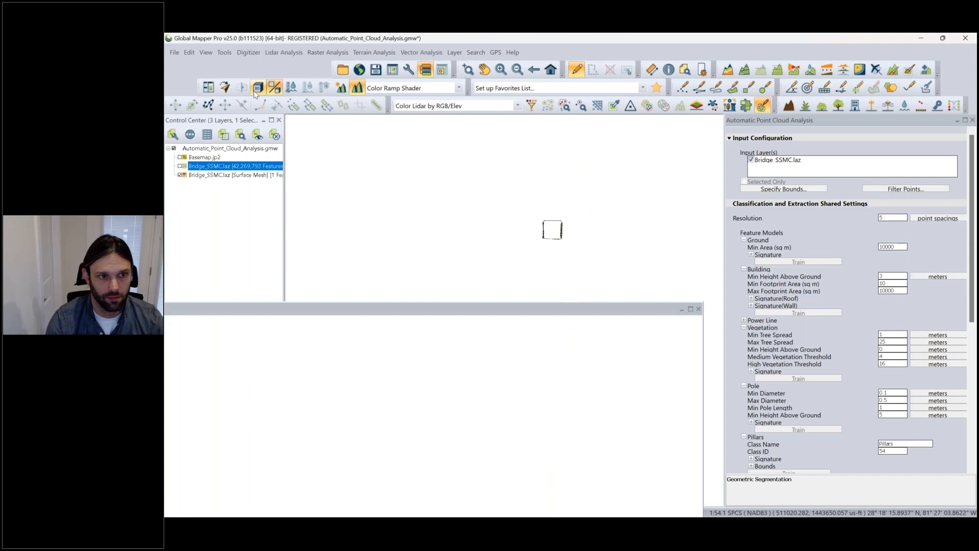
drag(450, 309, 710, 107)
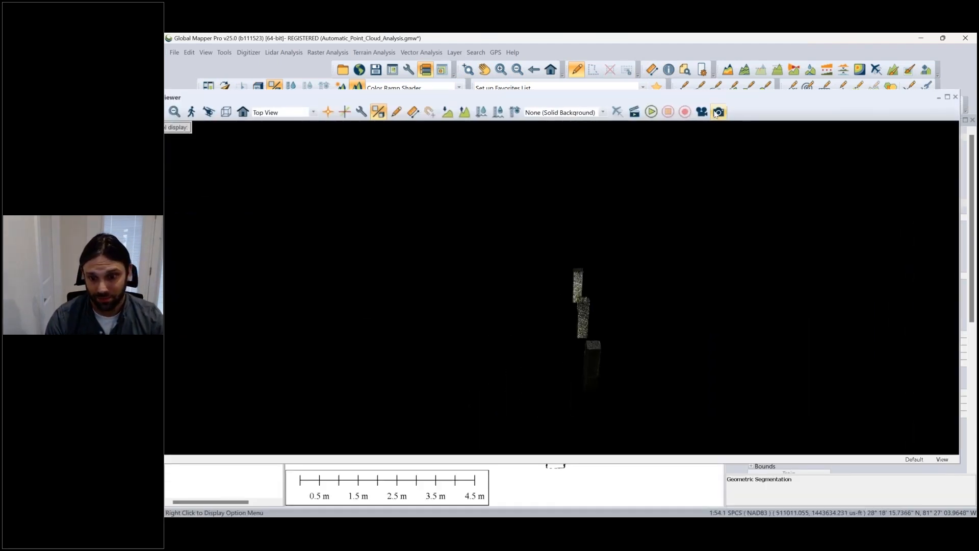
click(947, 96)
click(620, 56)
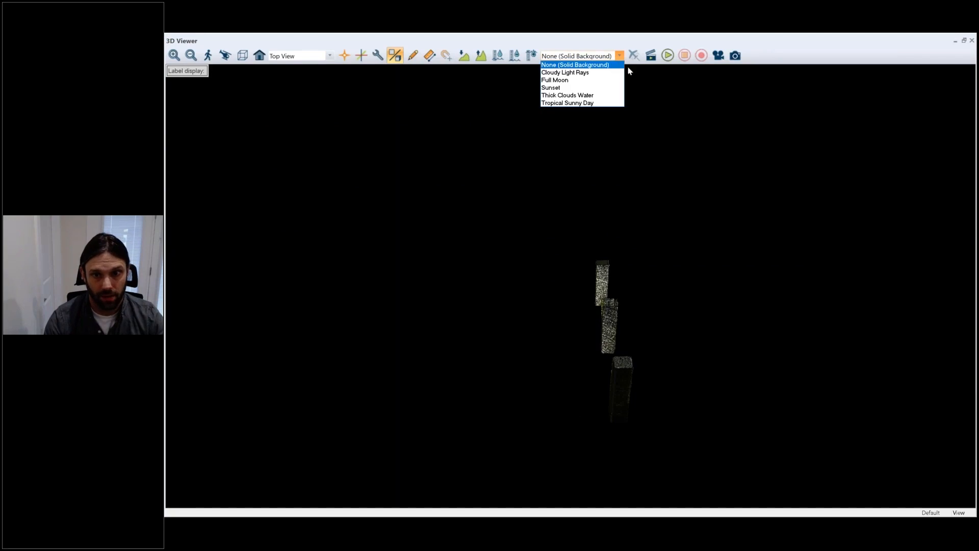
click(601, 102)
Inspect the three pillar meshes from different sides in the 3D Viewer
scroll(640, 348, up, 3)
drag(651, 349, 587, 353)
scroll(555, 345, down, 3)
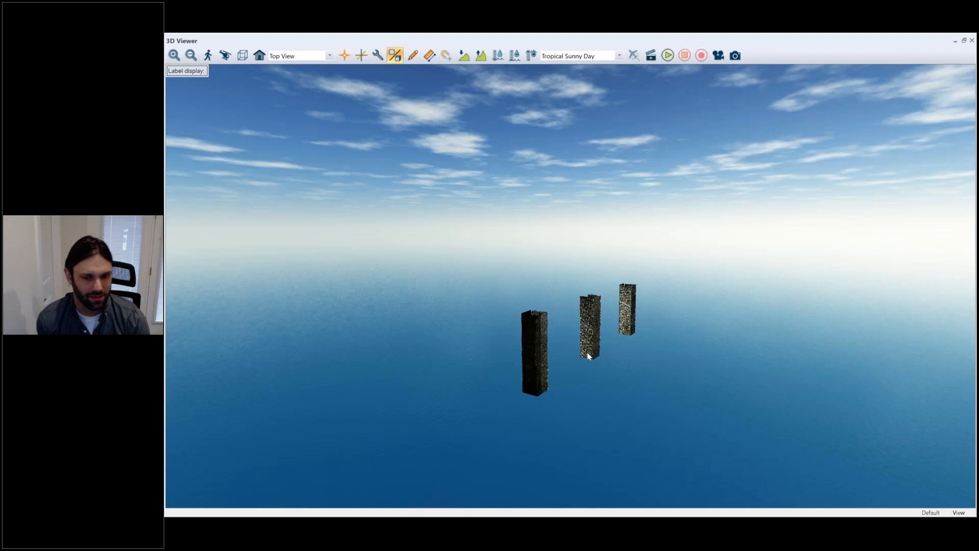
drag(589, 356, 350, 335)
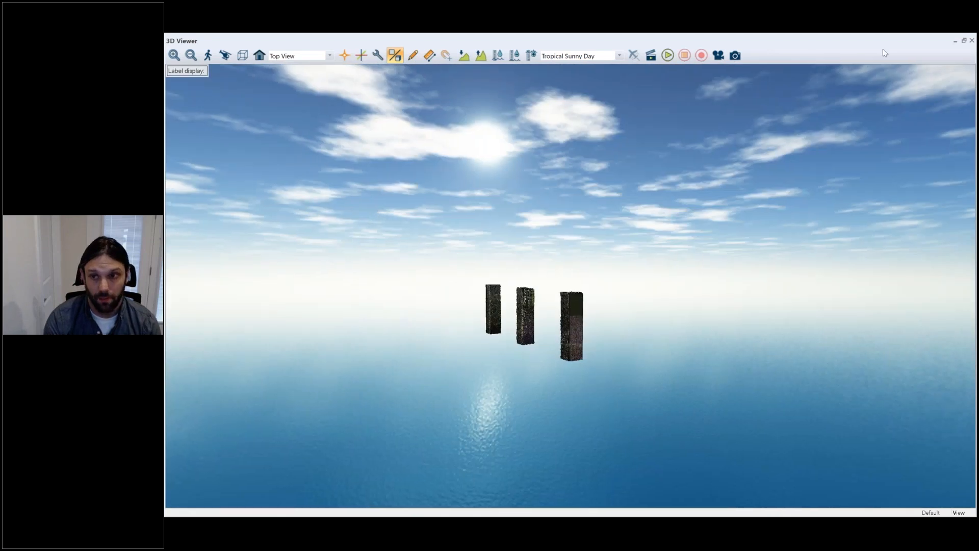
Close the 3D Viewer, show the Bridge_SSMC.laz point cloud layer and hide the surface mesh layer
click(971, 41)
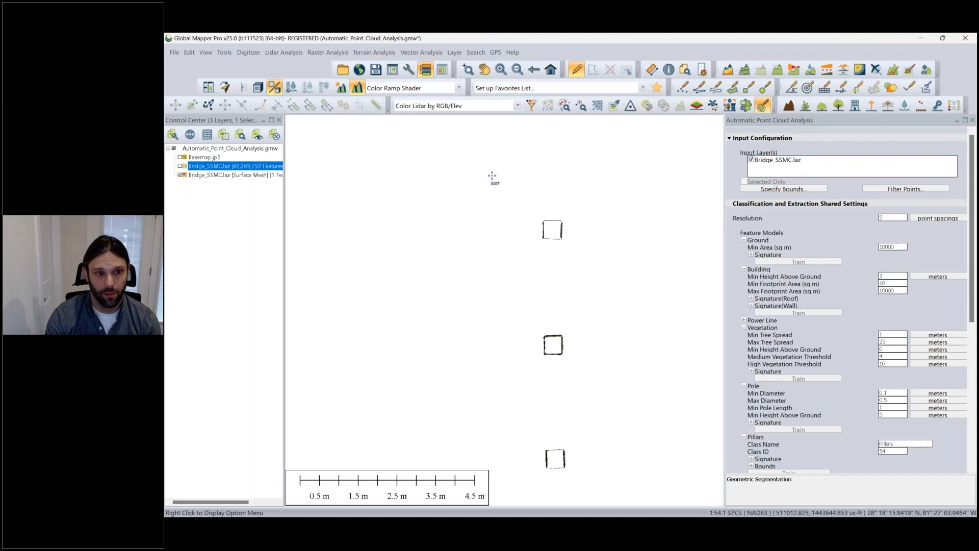
click(180, 166)
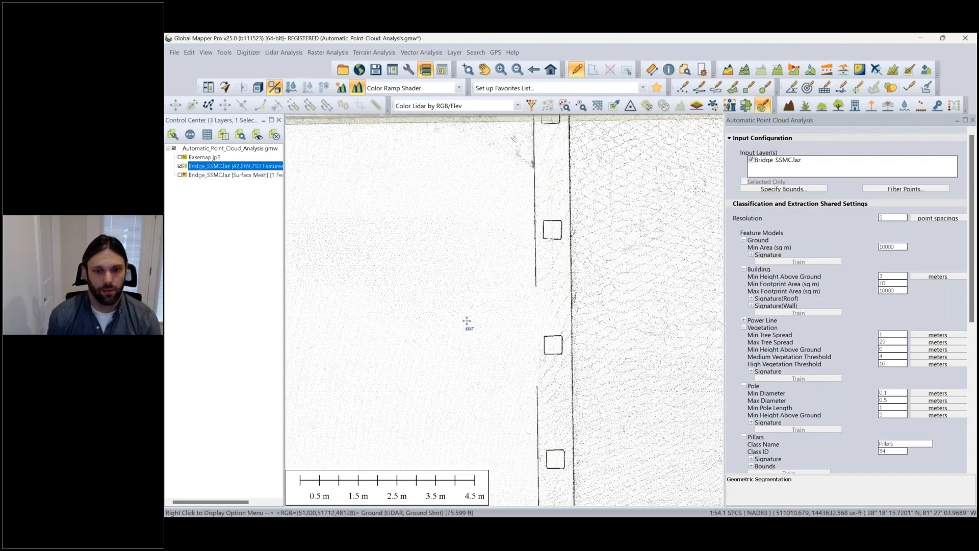
scroll(466, 321, down, 2)
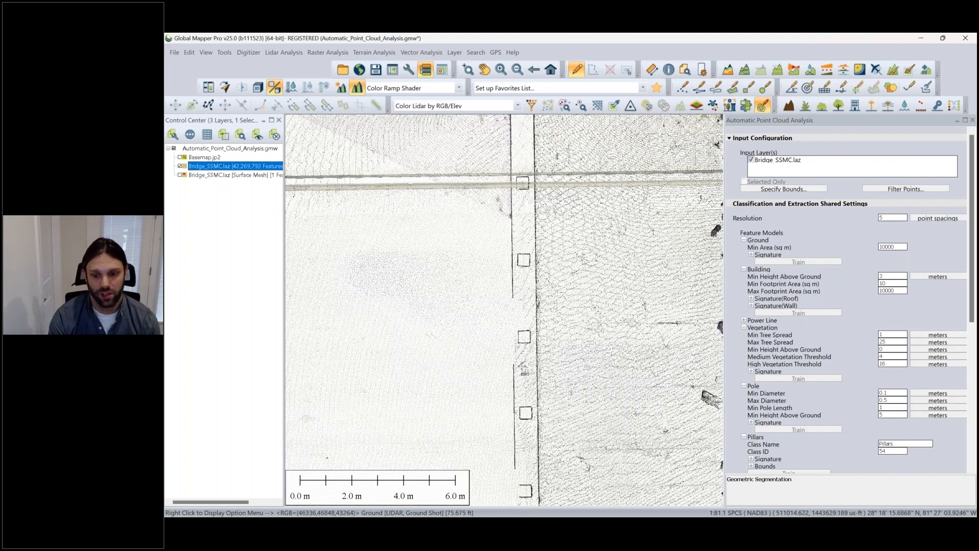
mouse_move(644, 516)
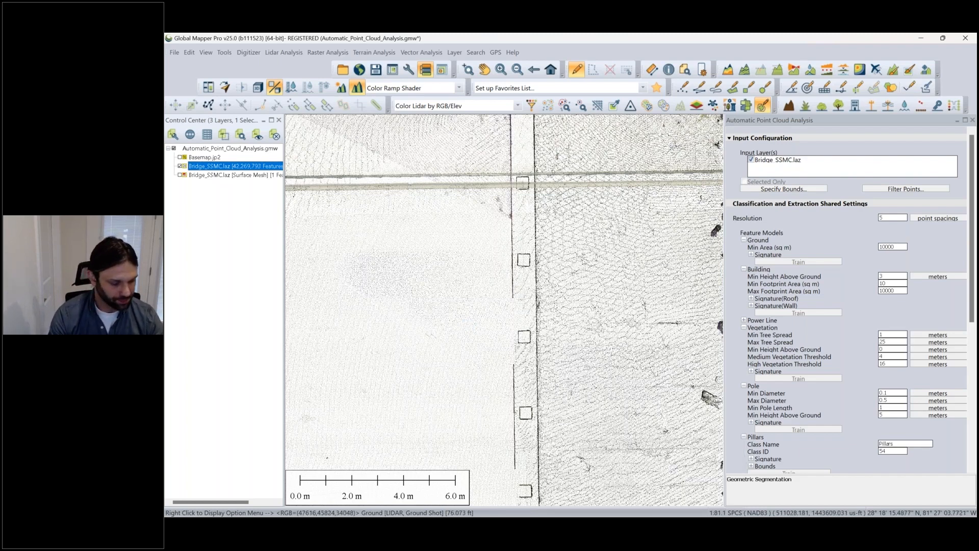
Switch to the PowerPoint slideshow and advance past the Custom Point Cloud Classification in Action slide
click(516, 515)
click(663, 245)
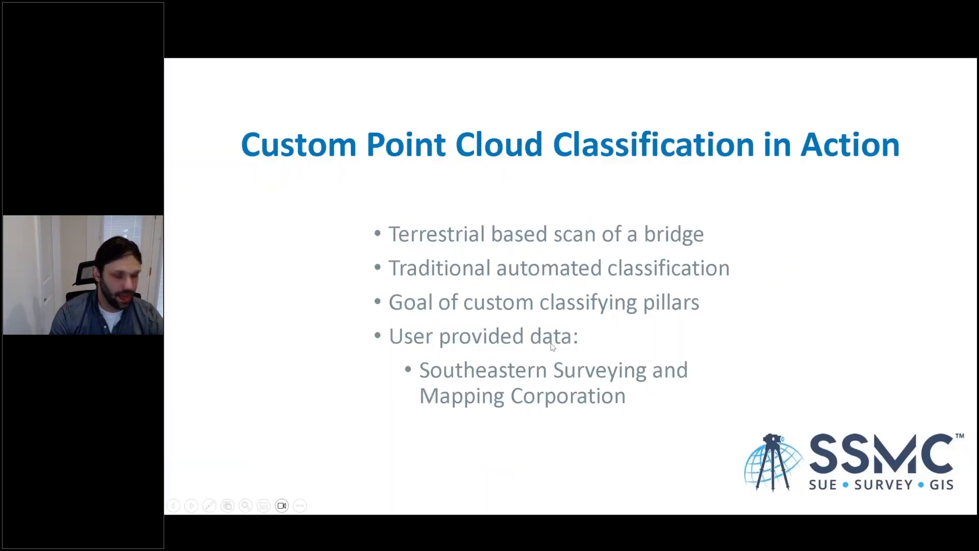
key(Right)
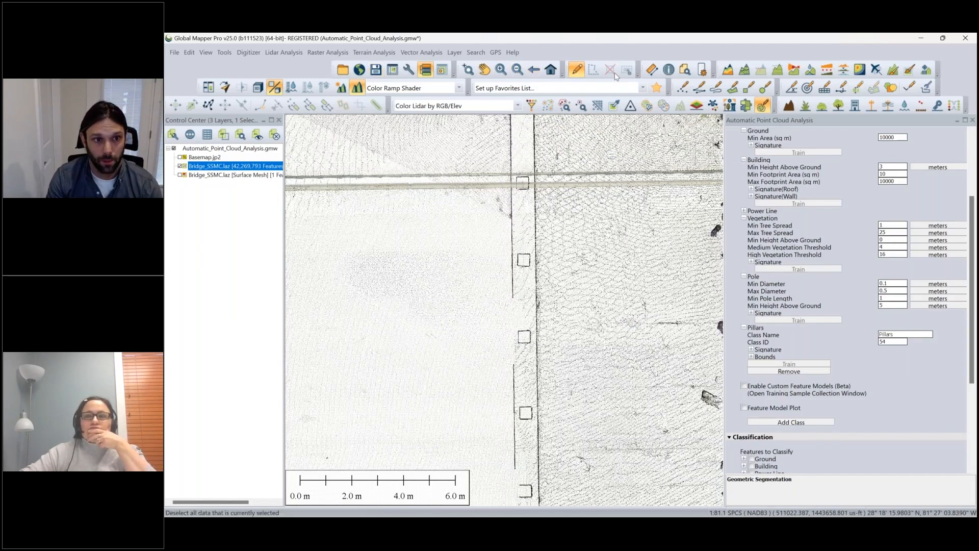
Examine the RGB-colored bridge point cloud from the side in the 3D Viewer and close the viewer
click(257, 87)
drag(567, 276, 558, 326)
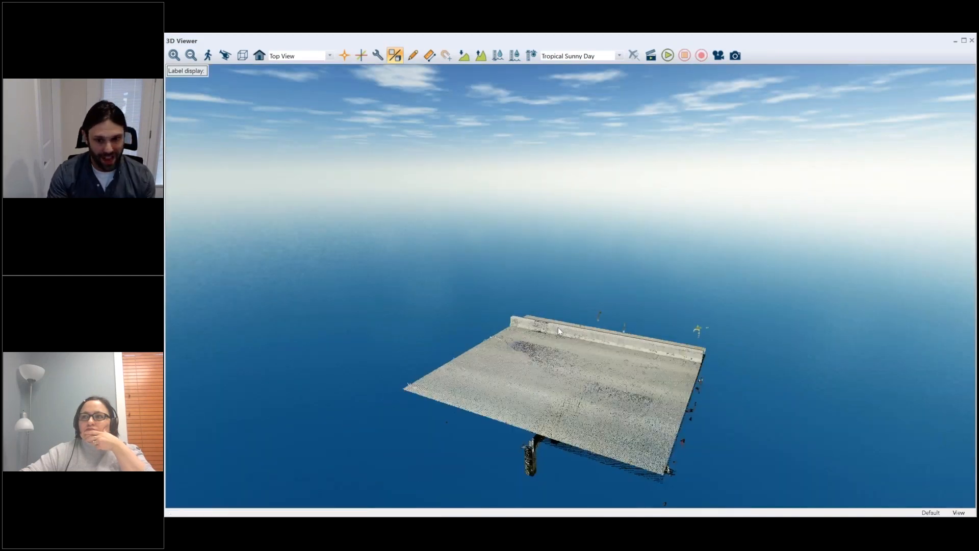
drag(614, 392, 612, 366)
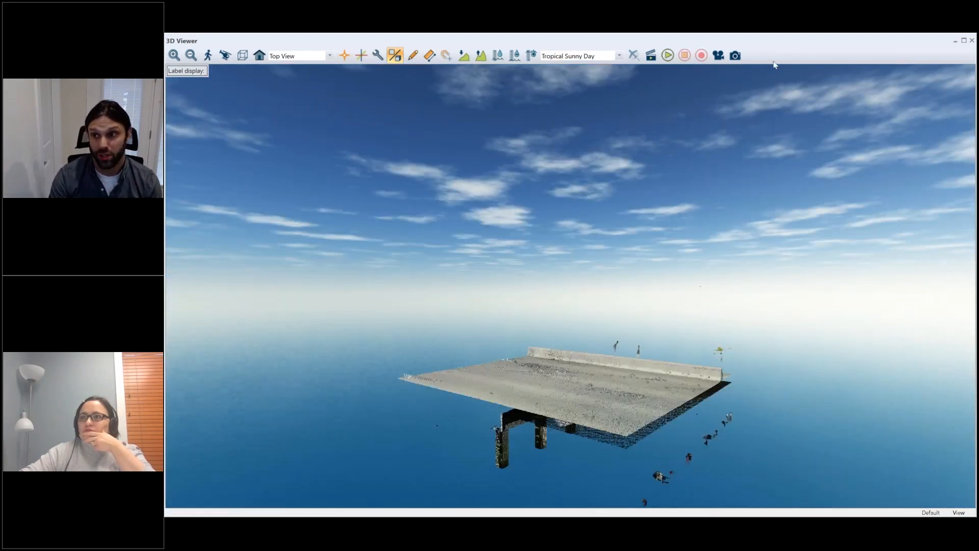
click(972, 40)
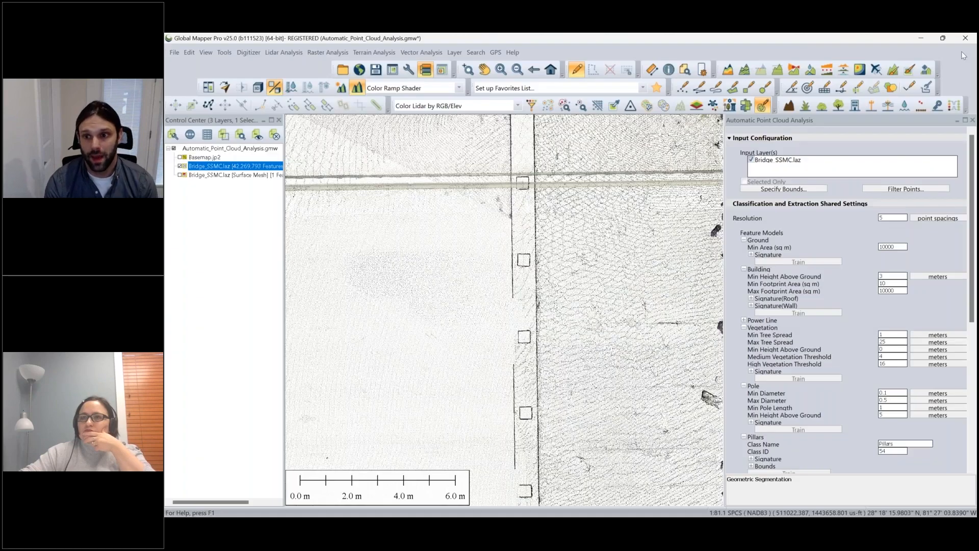
Expand the Noise settings under Features to Classify in the point cloud analysis options
scroll(797, 302, down, 3)
scroll(797, 302, down, 5)
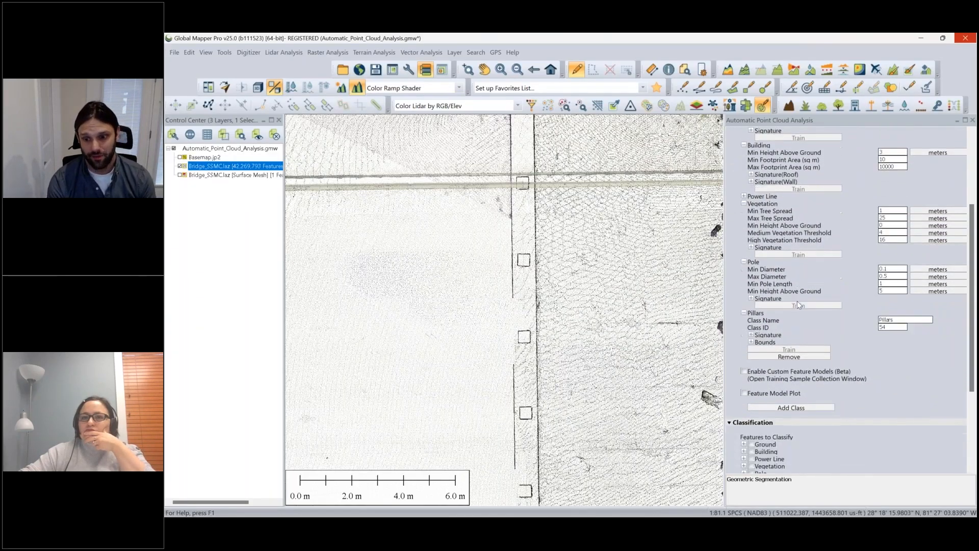
click(744, 364)
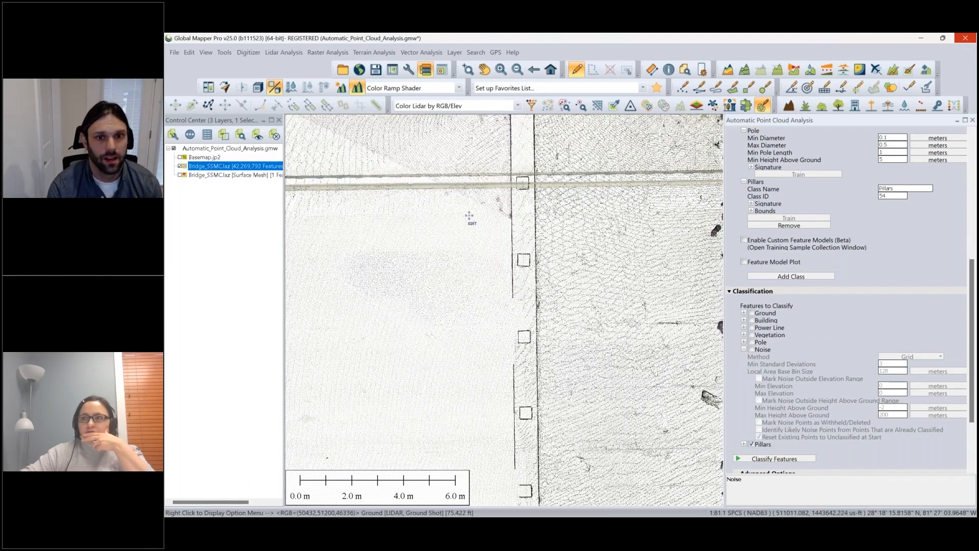
Color the lidar by classification and orbit the bridge in the 3D Viewer to a low side angle
click(489, 105)
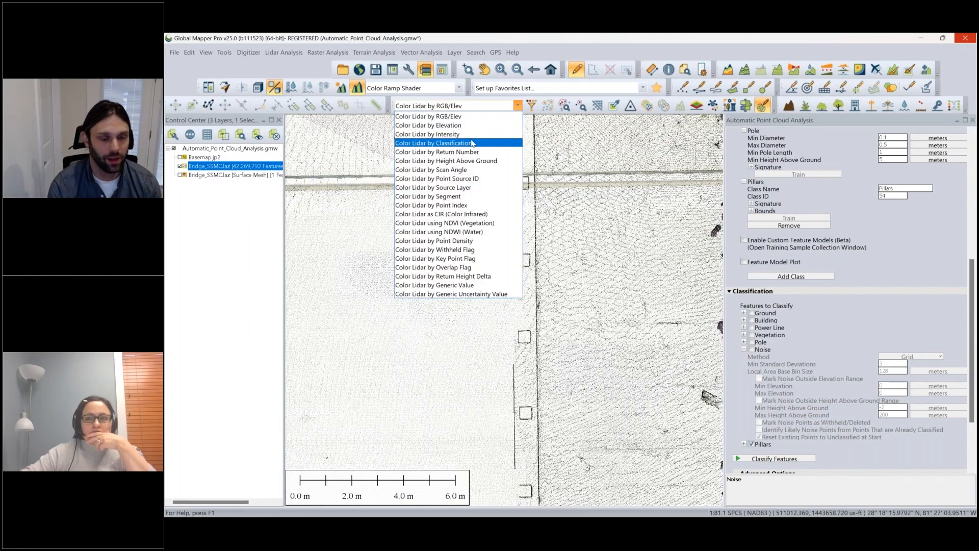
click(472, 143)
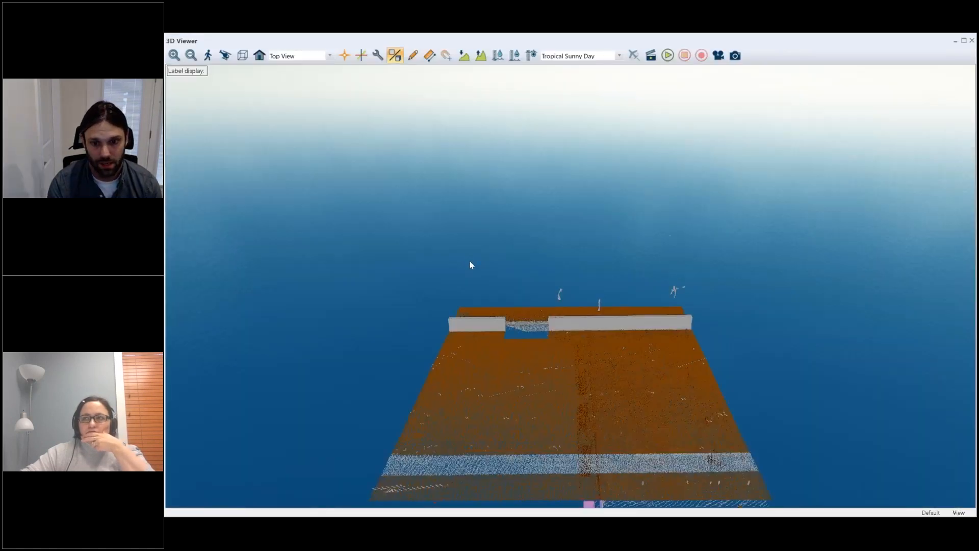
drag(470, 270, 455, 153)
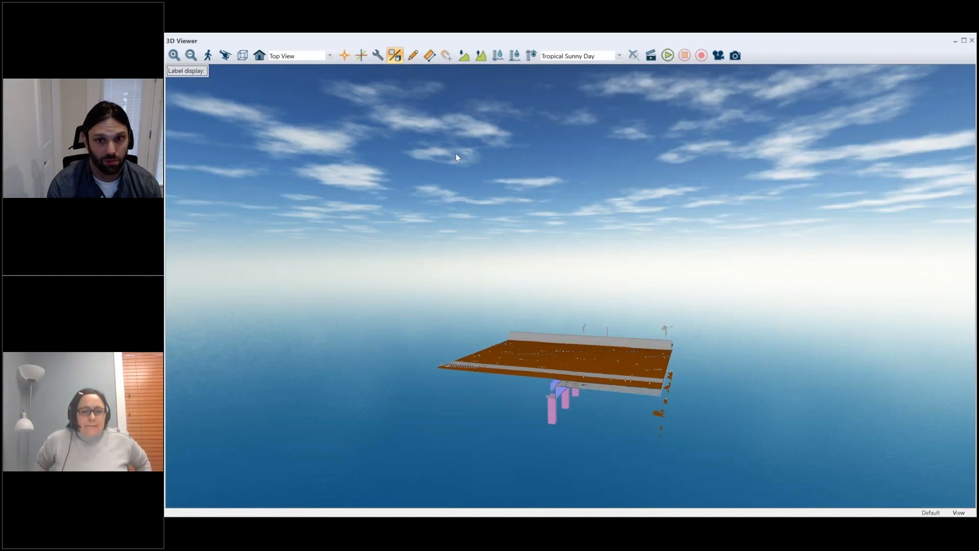
Set the 3D Viewer background to None (Solid Background), inspect the classified bridge from another angle and close the viewer
click(620, 55)
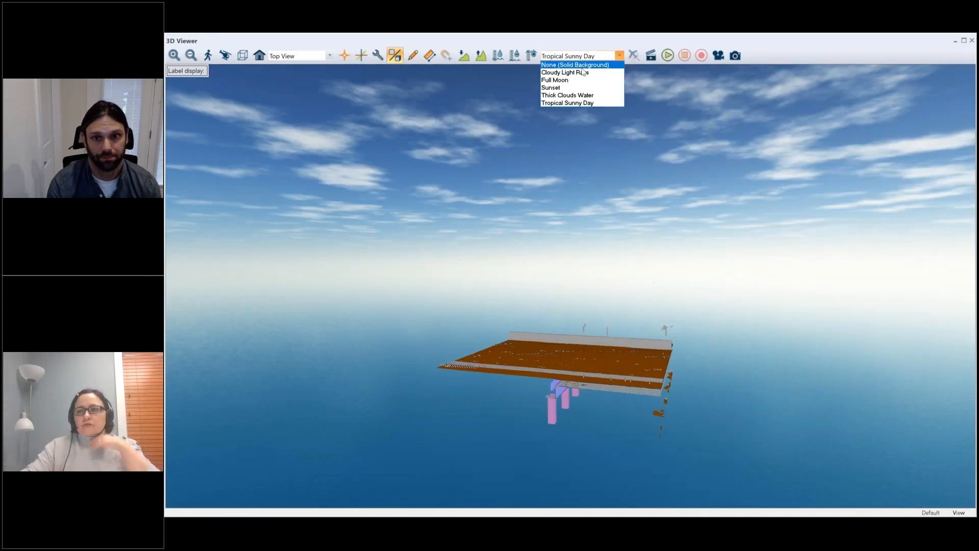
click(566, 69)
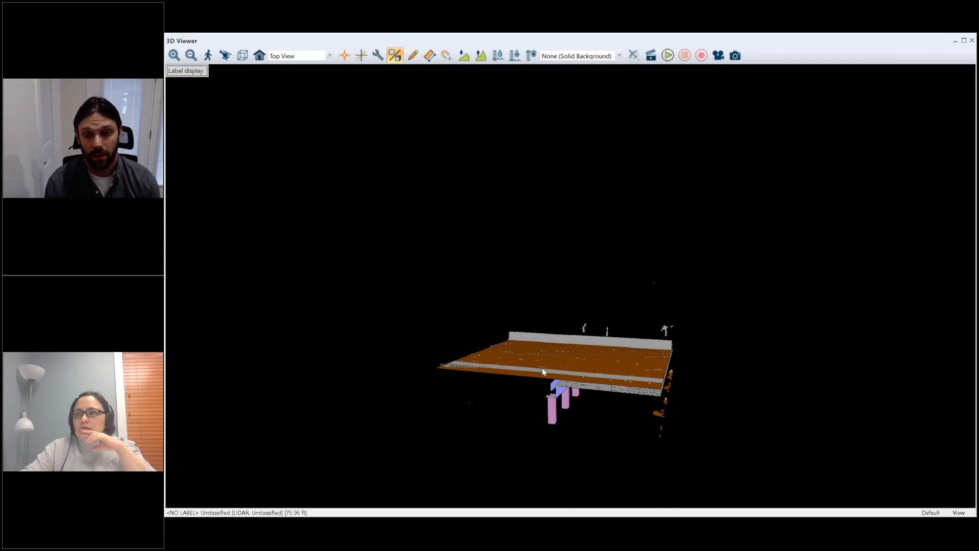
drag(542, 368, 730, 299)
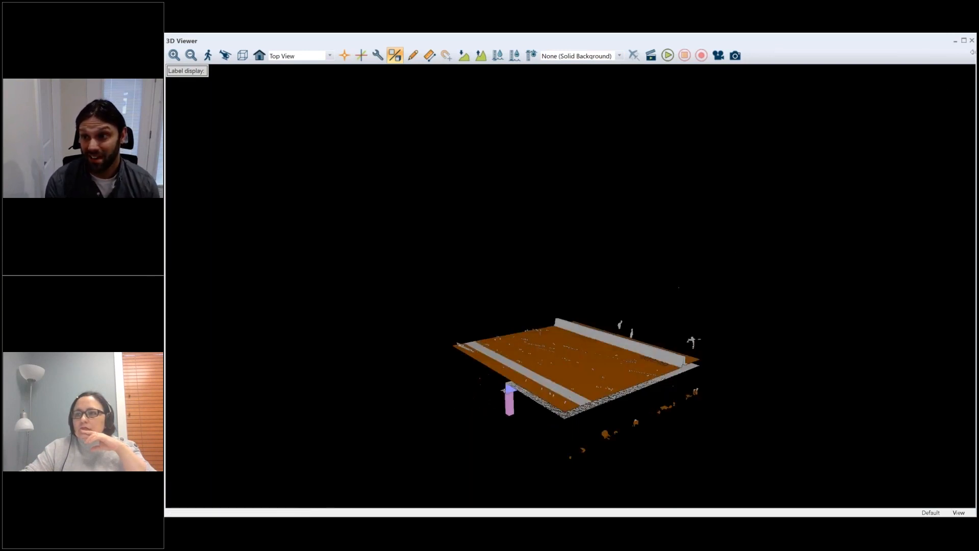
click(971, 41)
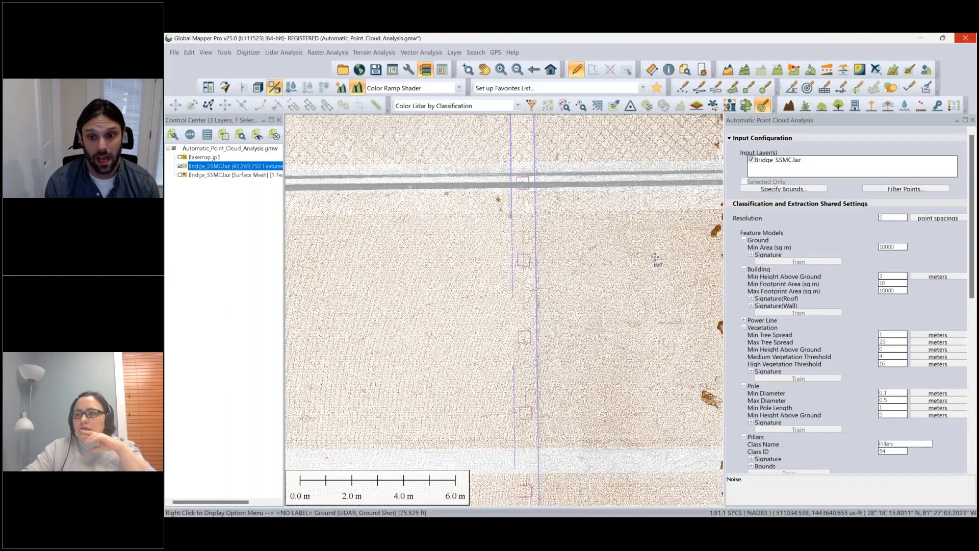
Draw a path profile line lengthwise along the upper part of the bridge to view its cross-section
click(728, 70)
click(350, 286)
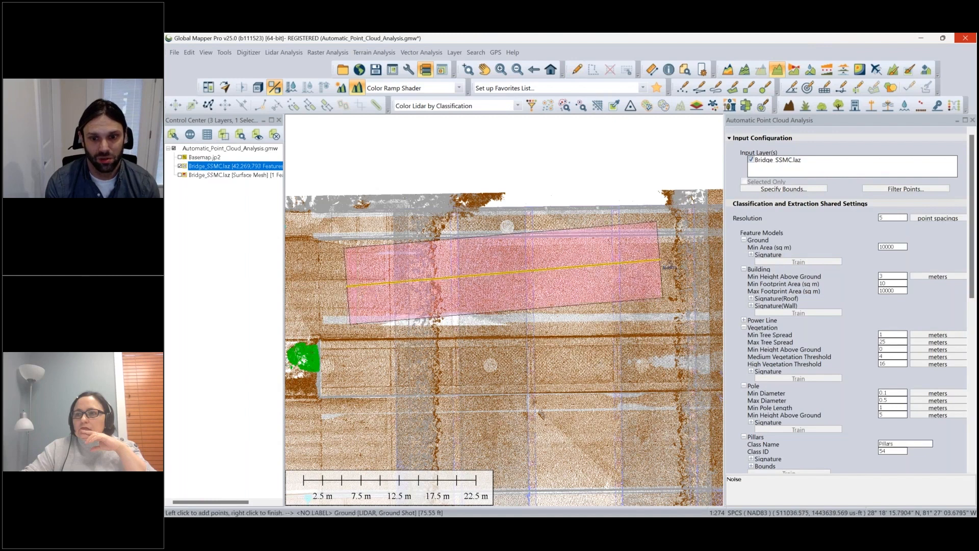
right_click(671, 276)
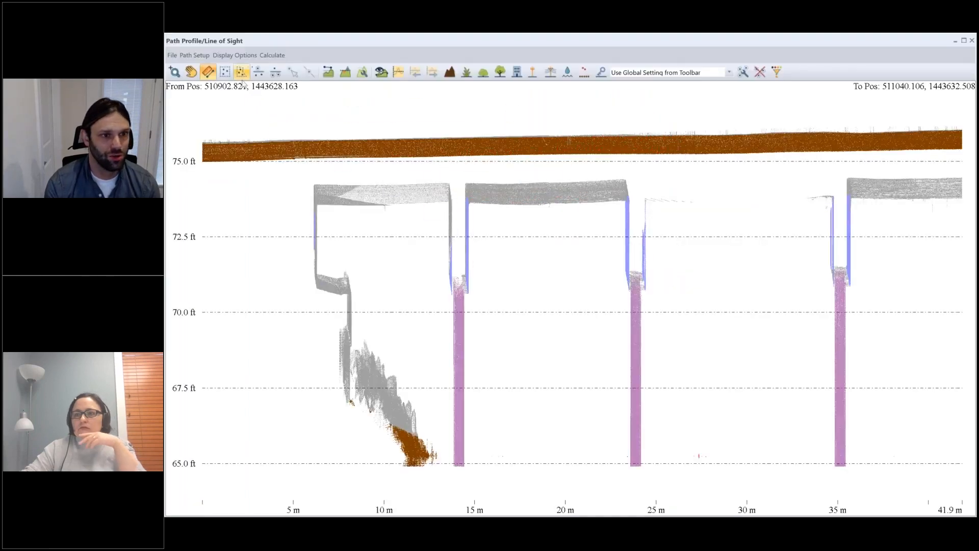
Try selecting the profile points above a short horizontal line ending at the first pillar, and close the path profile
click(258, 72)
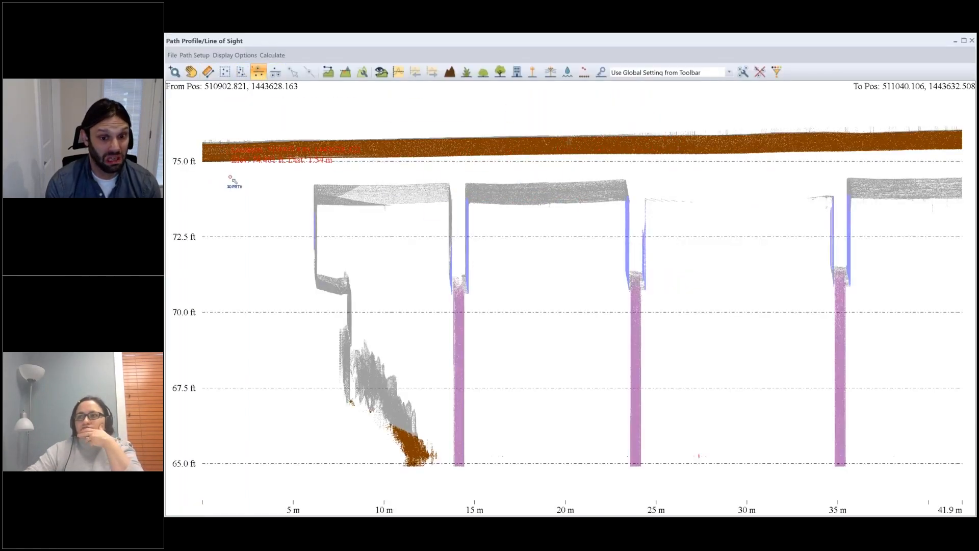
click(358, 341)
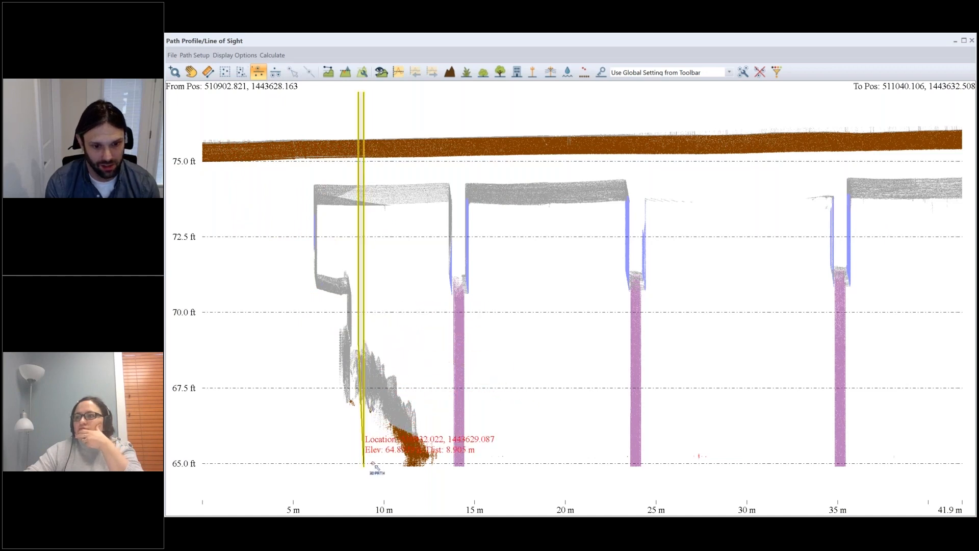
click(461, 342)
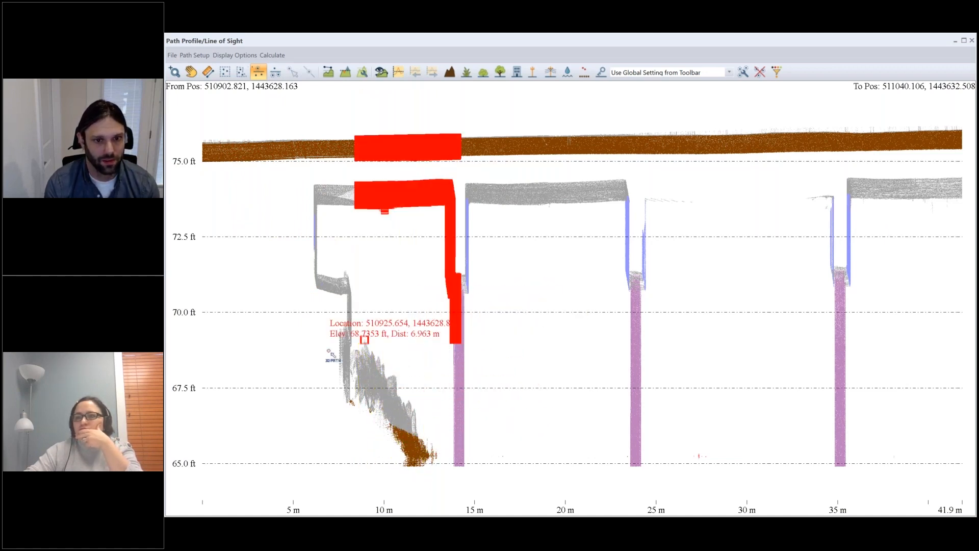
click(584, 72)
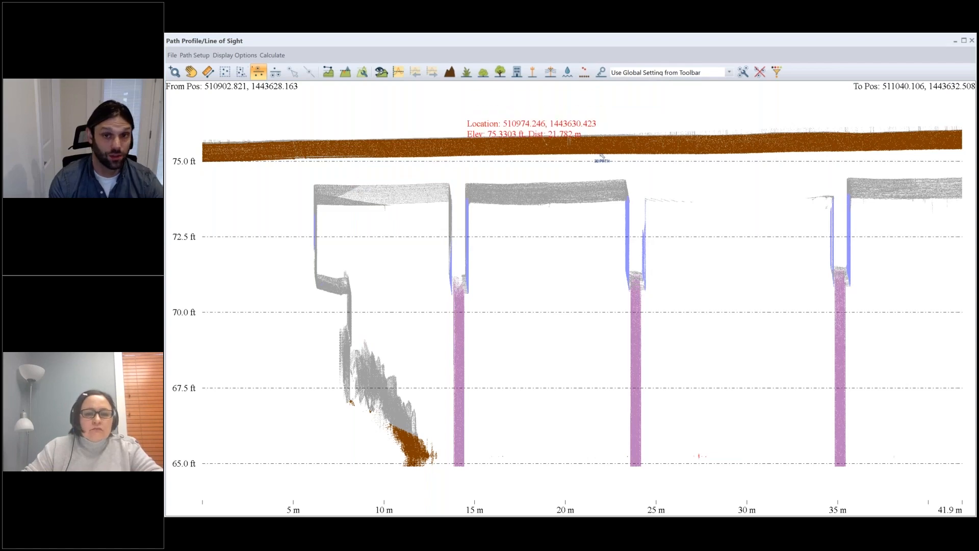
click(972, 41)
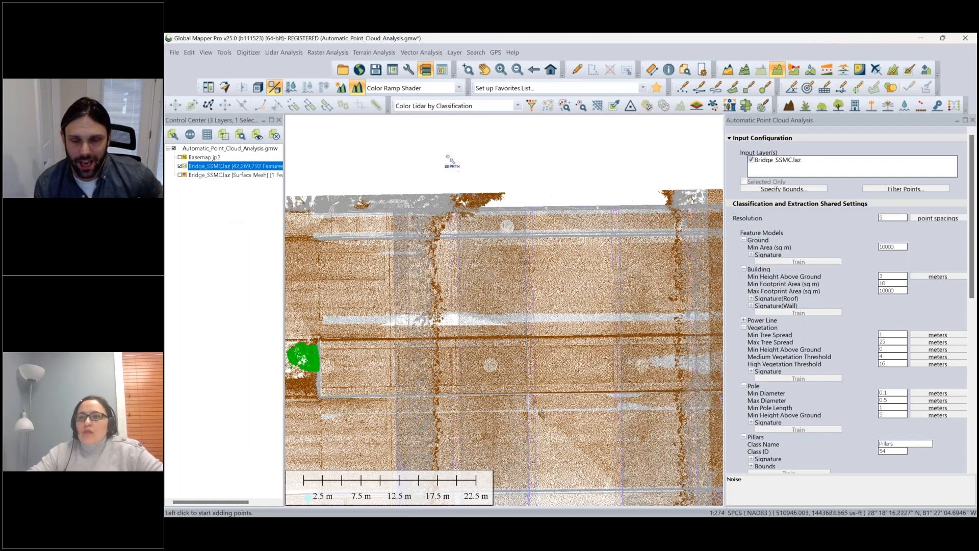
Try to open the Find Least Cost Path Between Points tool on the bridge data
scroll(425, 154, down, 1)
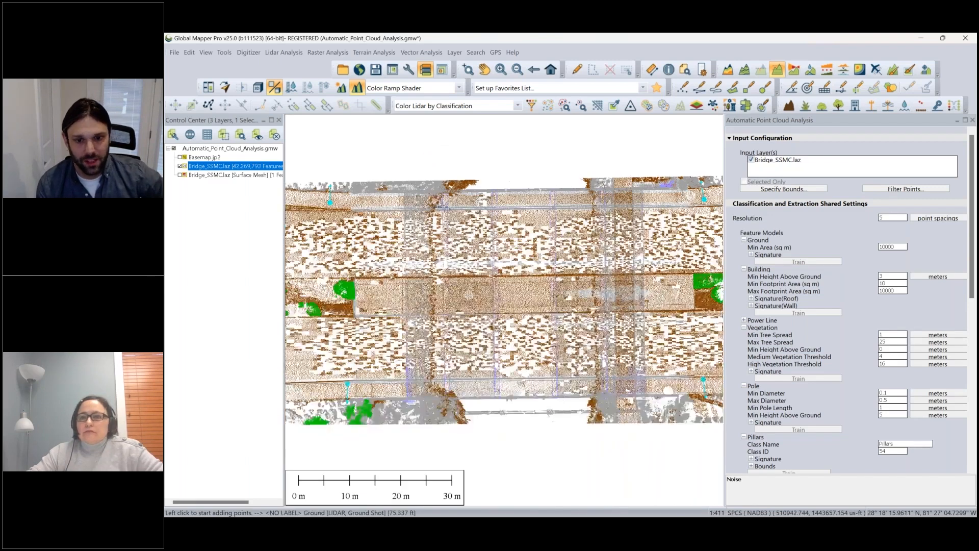
scroll(439, 200, up, 1)
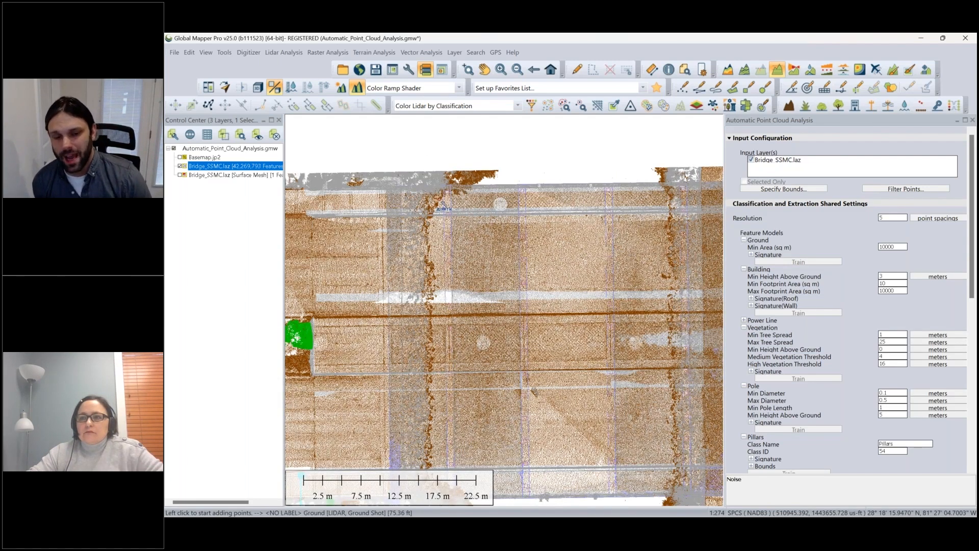
click(290, 54)
mouse_move(371, 55)
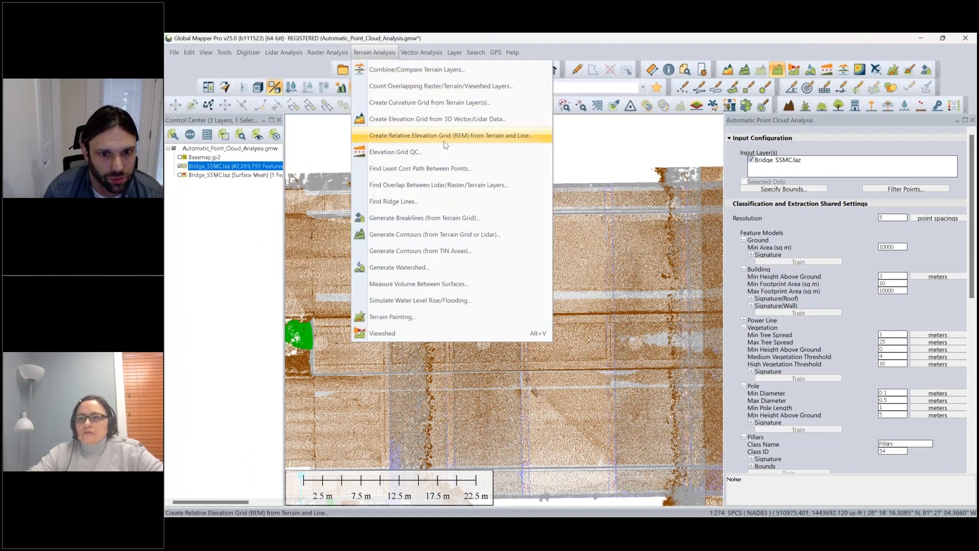
click(456, 166)
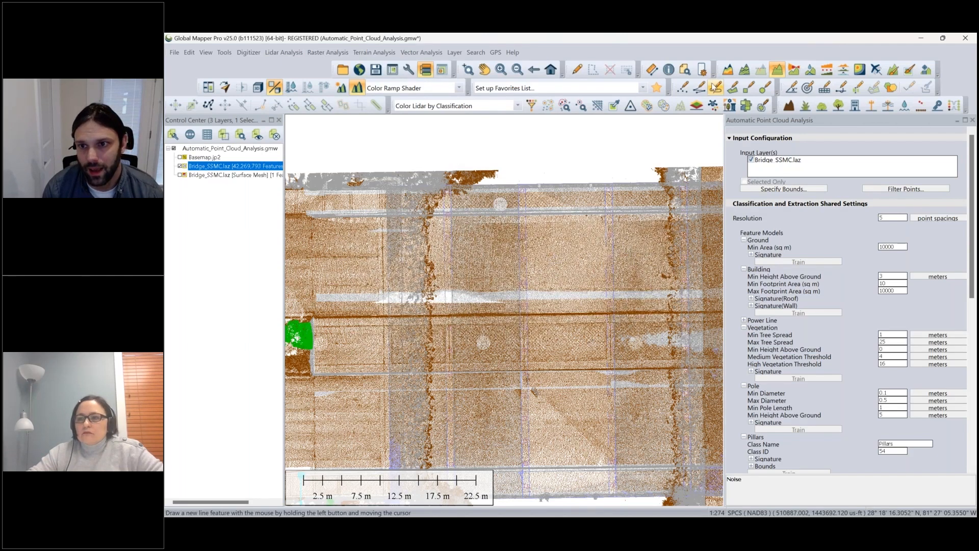
Create an Elevation Values grid from Bridge_SSMC.laz using Binning (Average Value) at 5 point spacings, and hide the point cloud layer
click(727, 69)
click(549, 345)
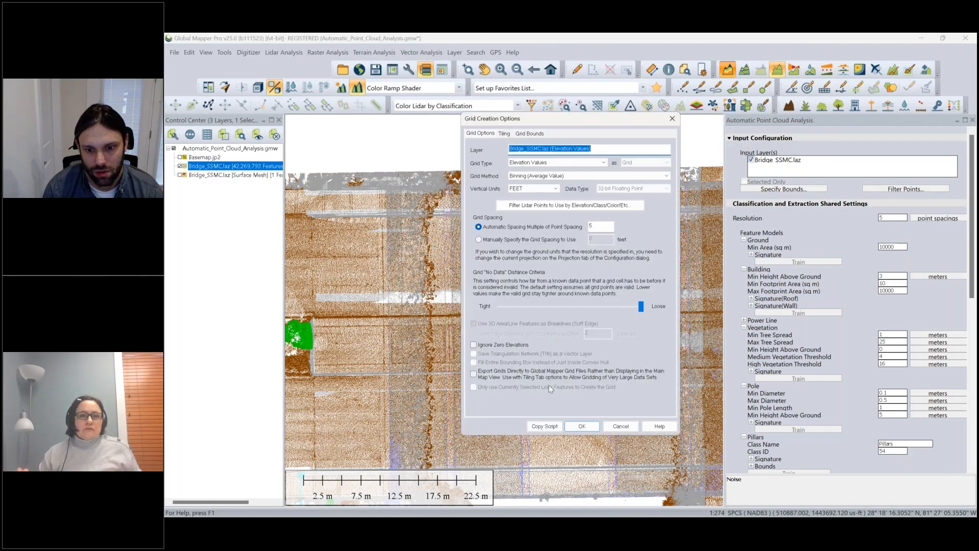
click(583, 428)
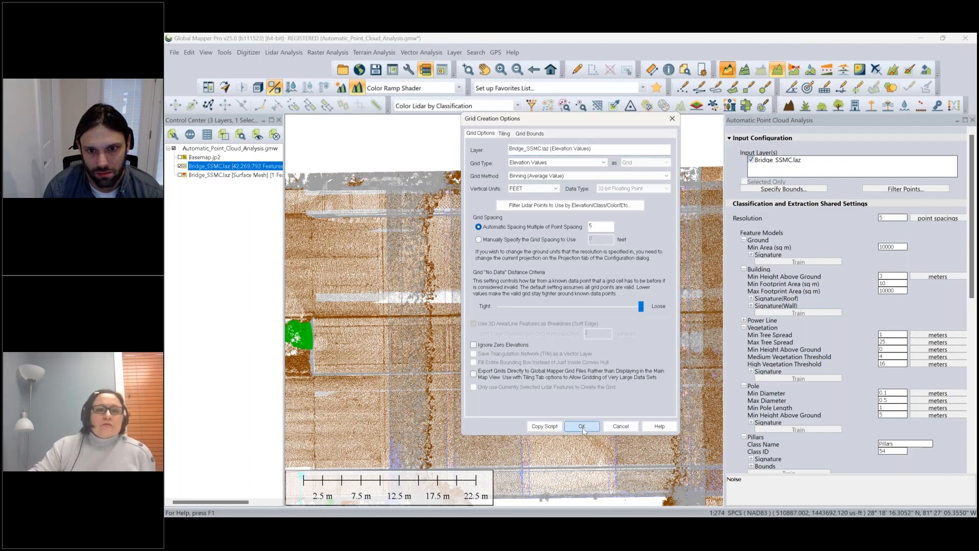
click(181, 167)
Open the Least Cost Path Analysis to review its path, avoidance and cost settings, and close it without running
click(374, 52)
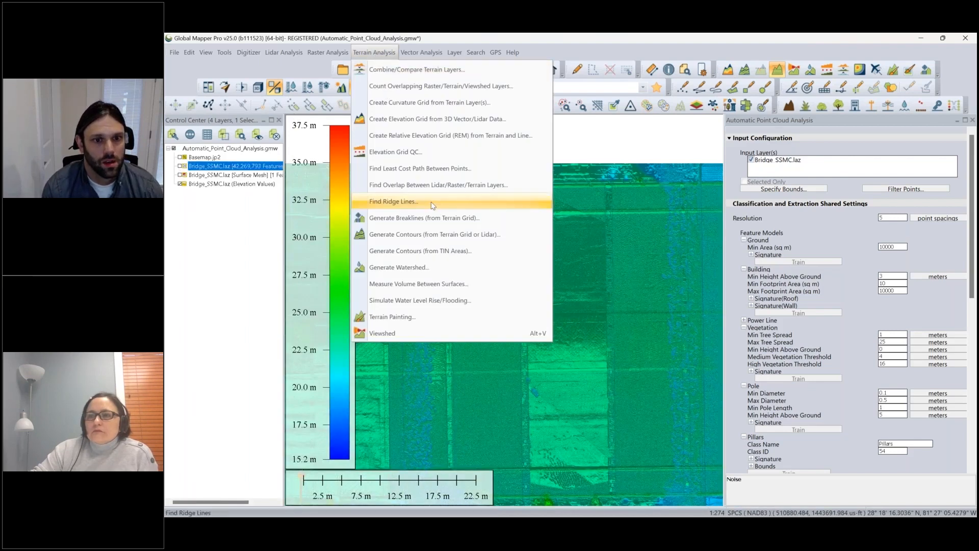
click(431, 171)
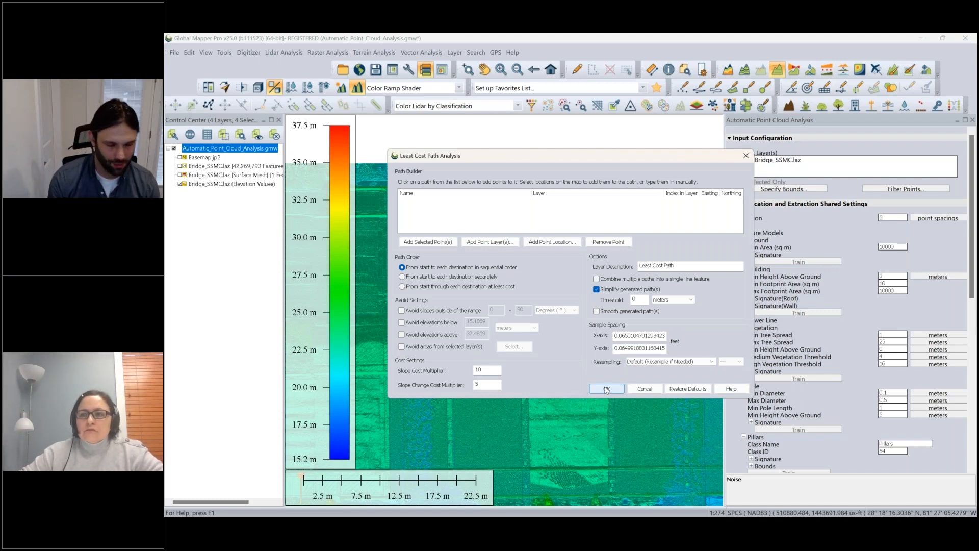
click(746, 156)
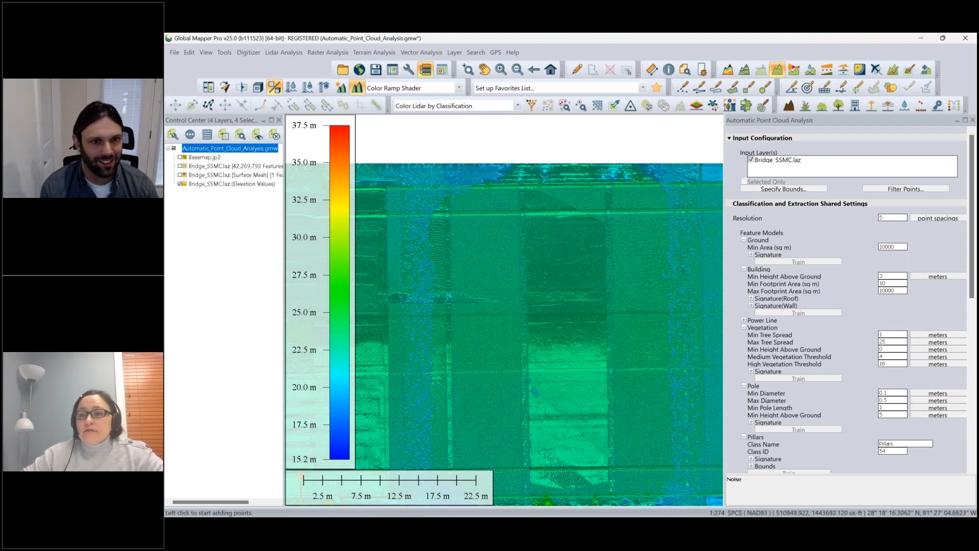
click(373, 52)
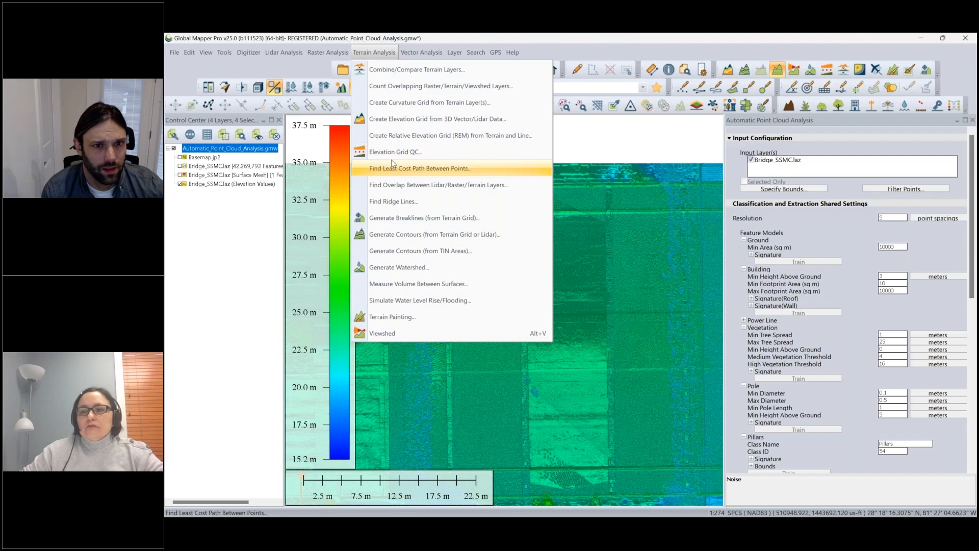
mouse_move(417, 53)
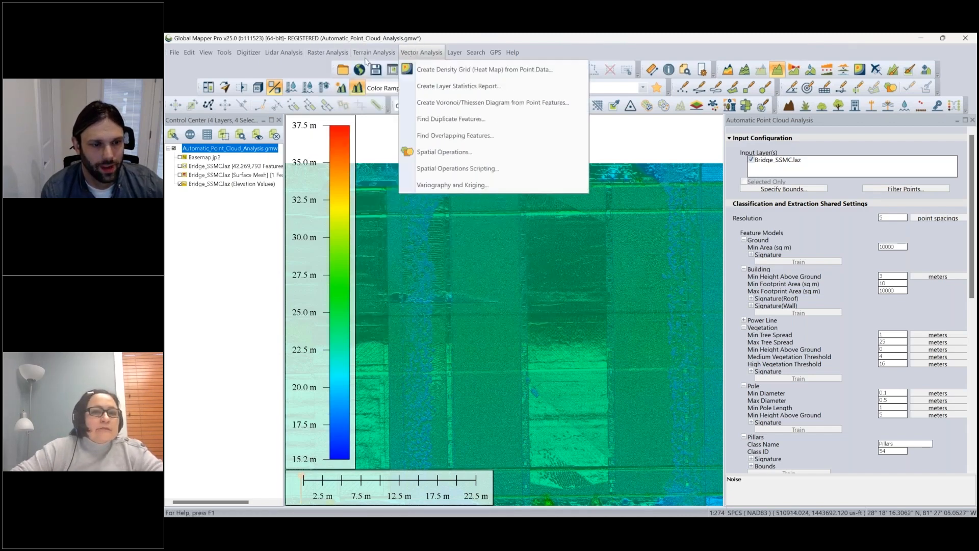
click(234, 240)
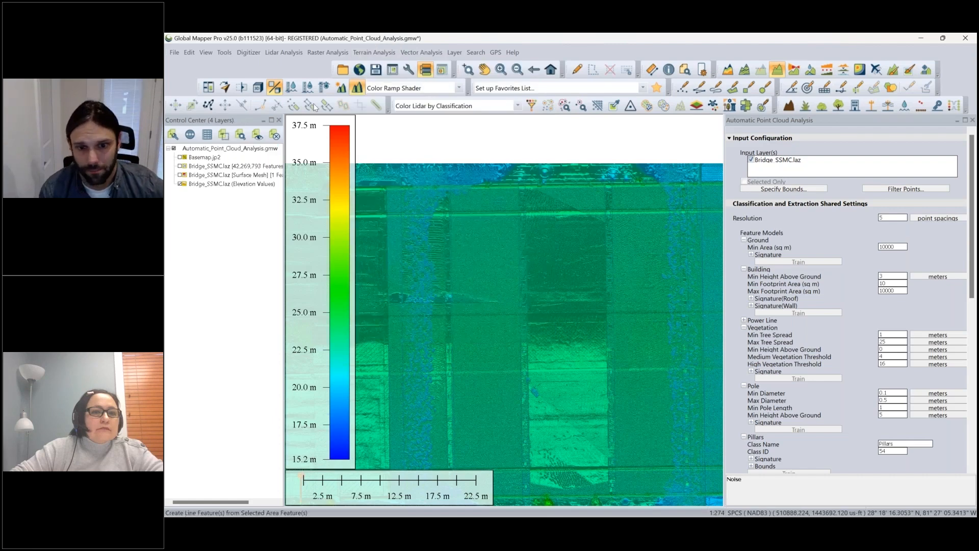
Draw a rectangular area feature about 6.1 m long on the elevation grid and assign it to a new layer named TEst
click(748, 87)
drag(472, 247, 520, 280)
text(test)
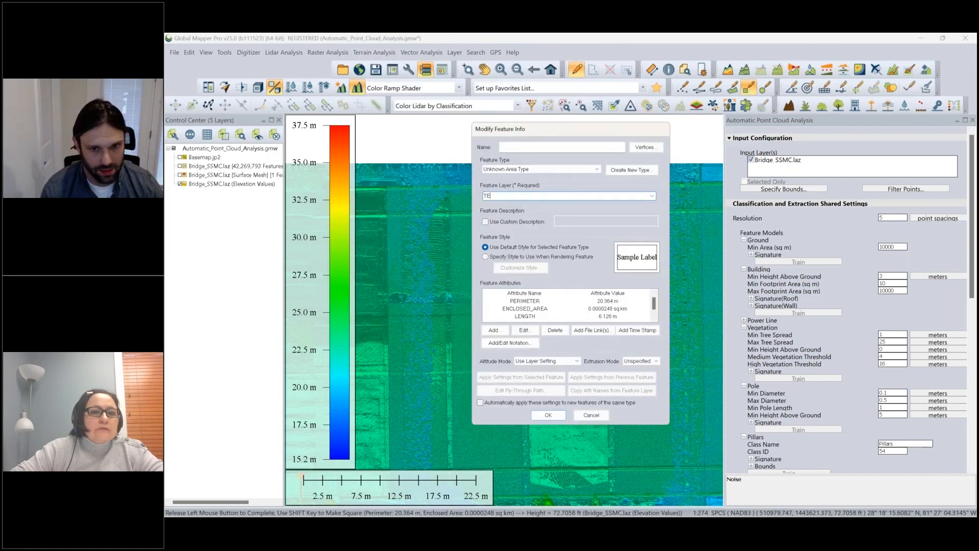
key(Return)
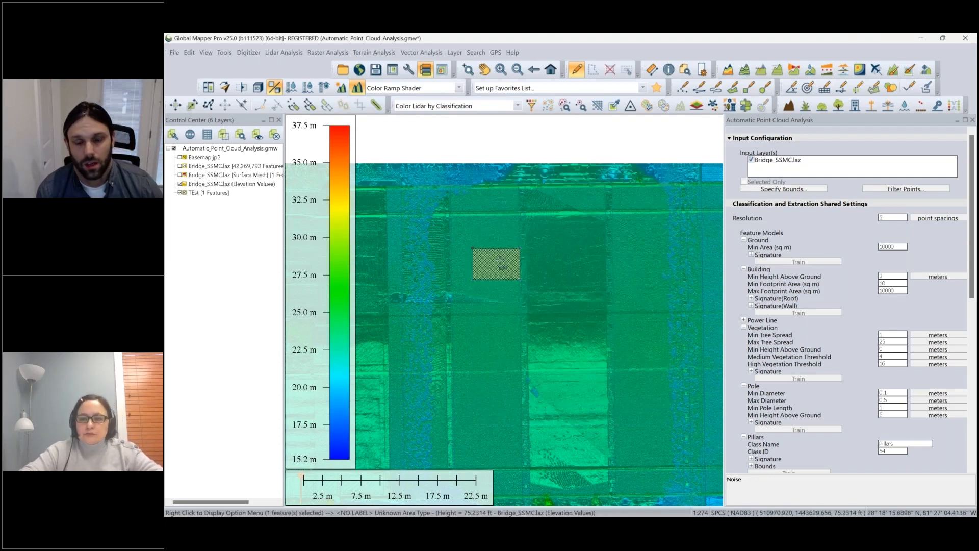
Open the flattened site plan grid setup for the selected area, review it with pad site placement optimization enabled, and close it without running
right_click(593, 255)
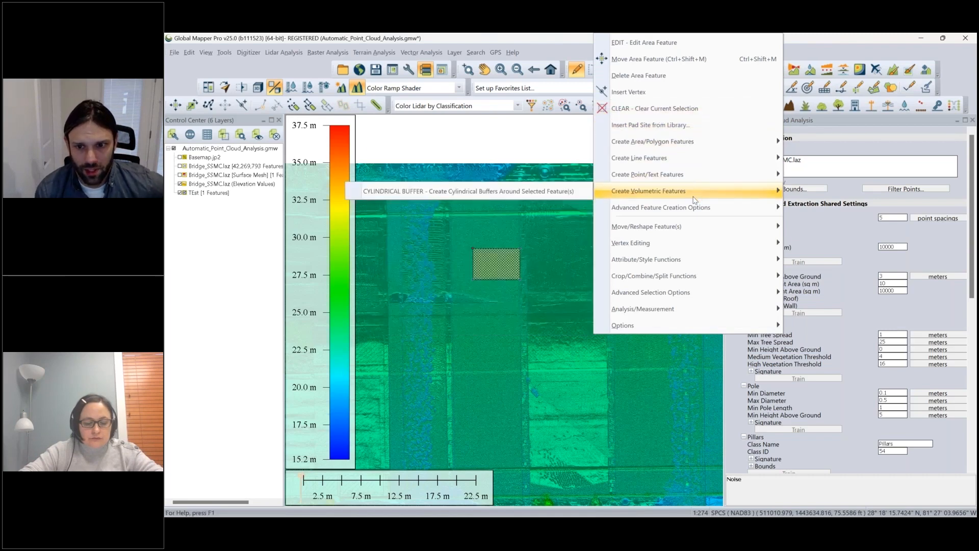
mouse_move(692, 208)
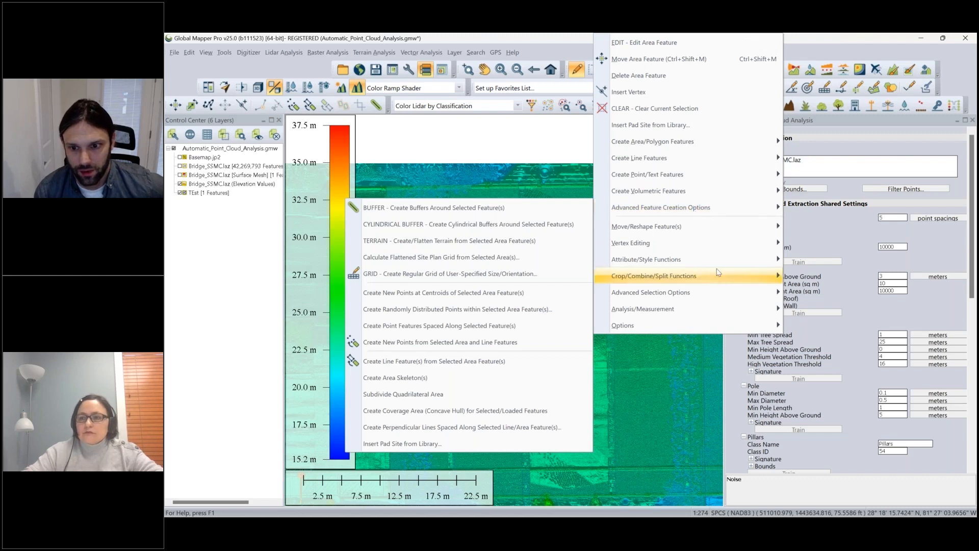
mouse_move(698, 314)
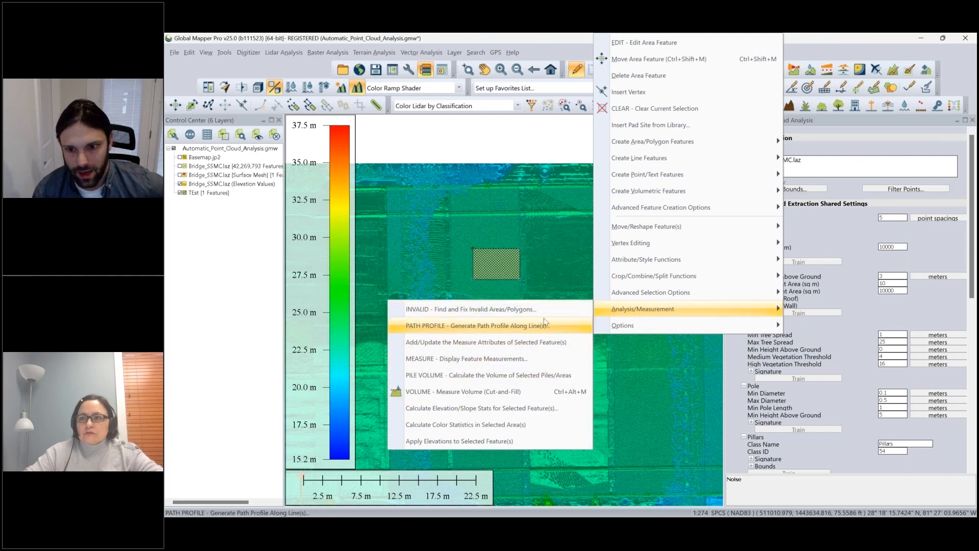
mouse_move(657, 267)
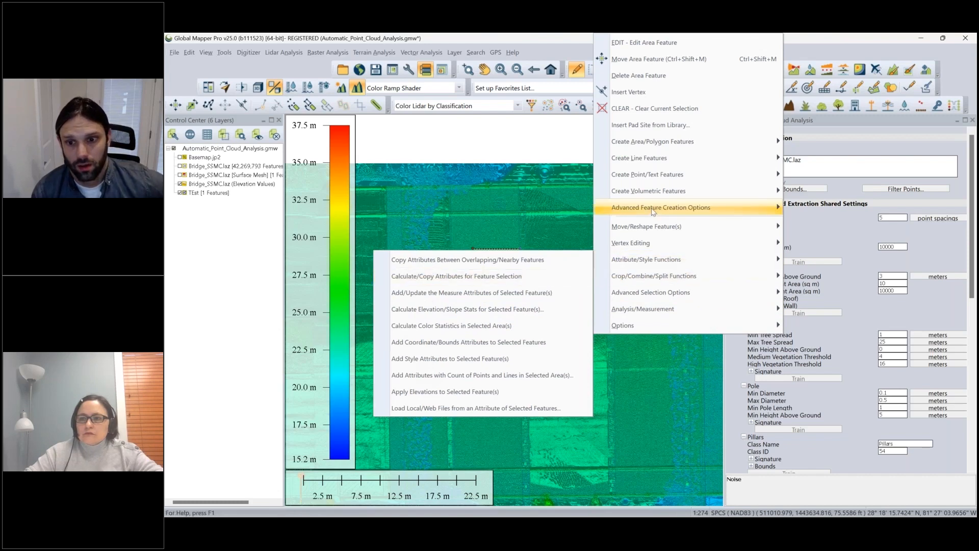
mouse_move(653, 212)
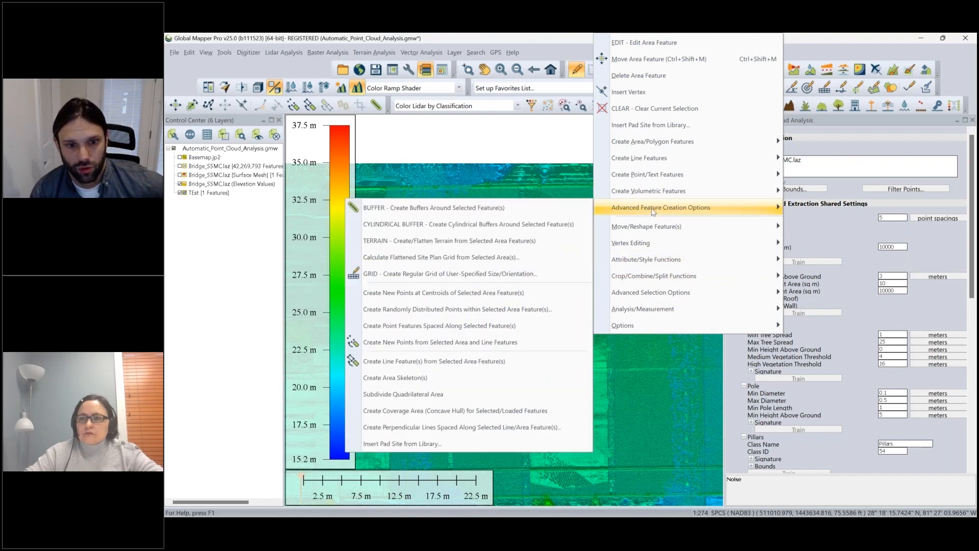
click(445, 255)
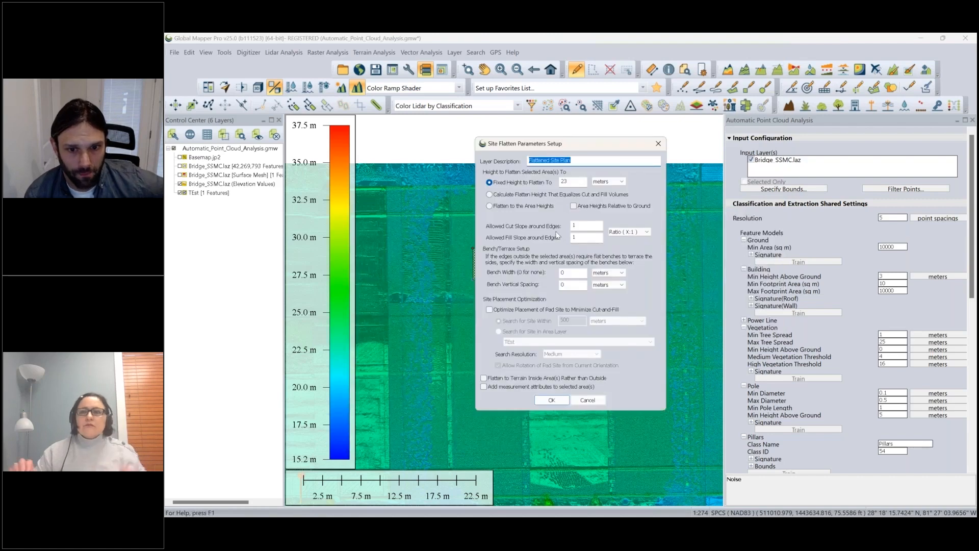
click(493, 309)
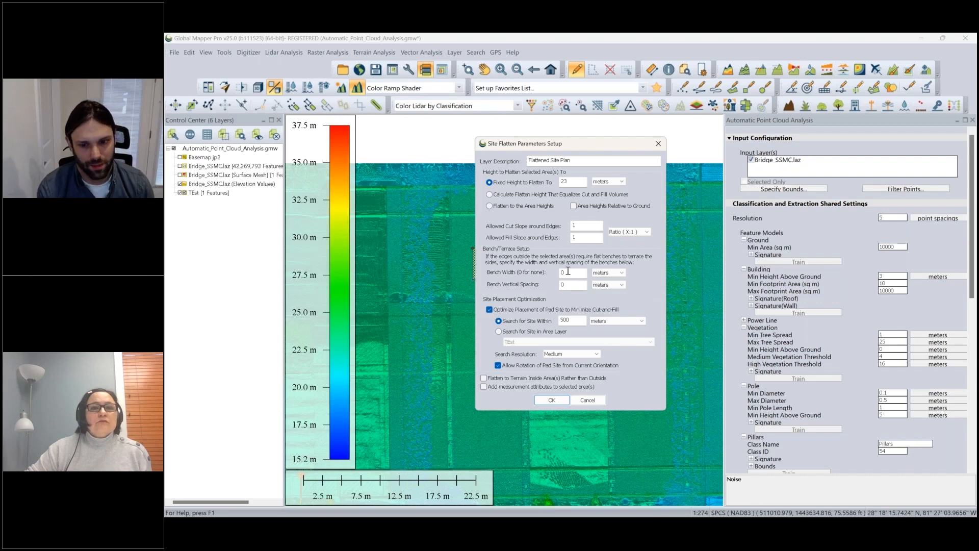
click(658, 143)
click(487, 148)
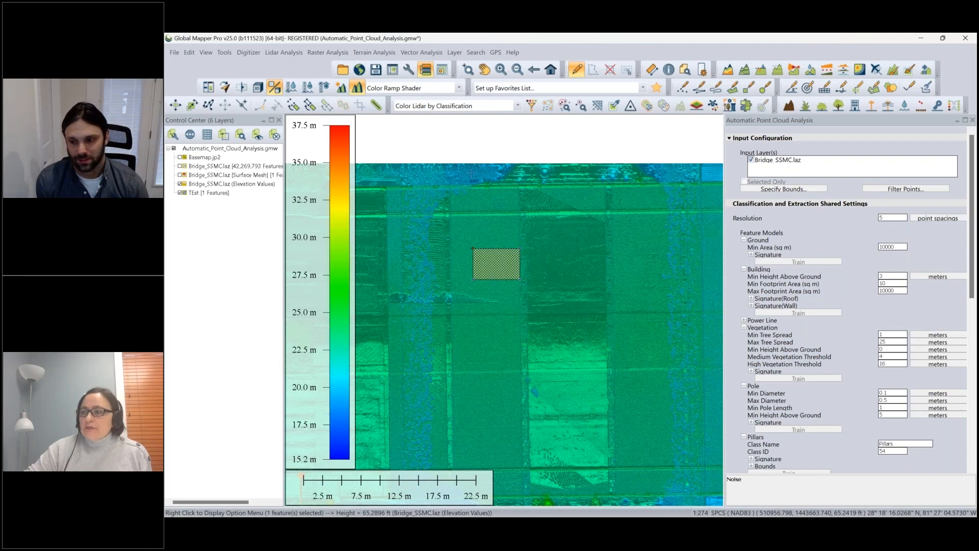